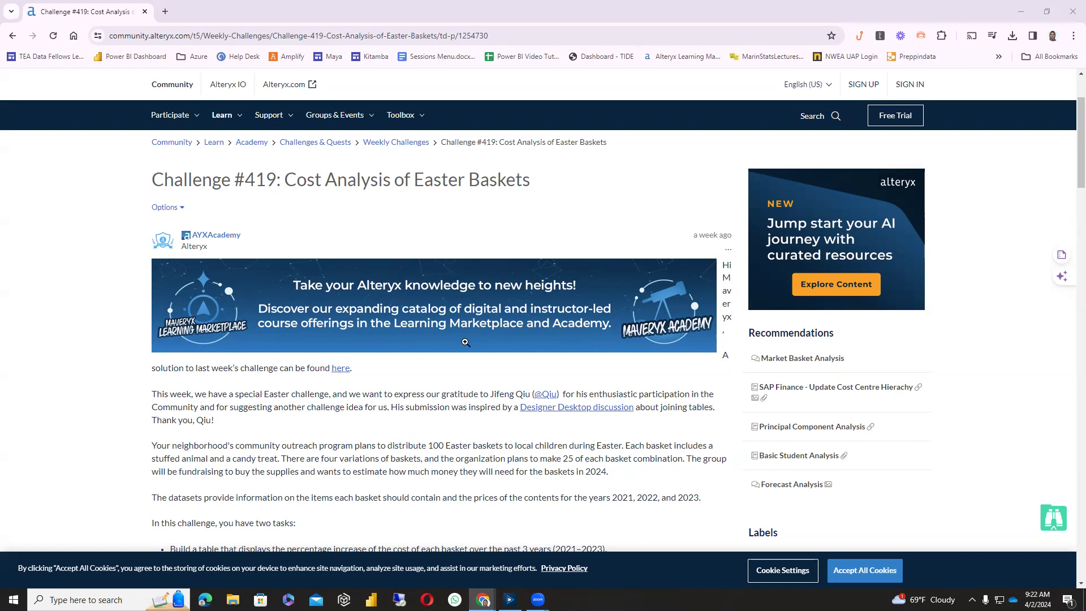
- Read the Easter basket challenge description, including its two tasks and the available start and solution files
scroll(398, 366, down, 1)
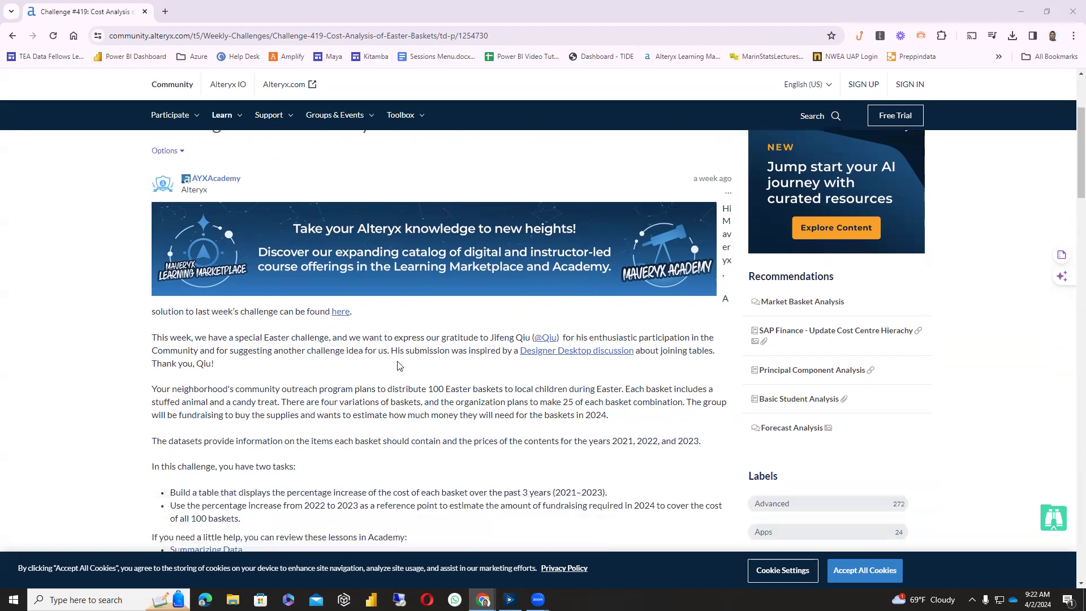
scroll(397, 366, down, 1)
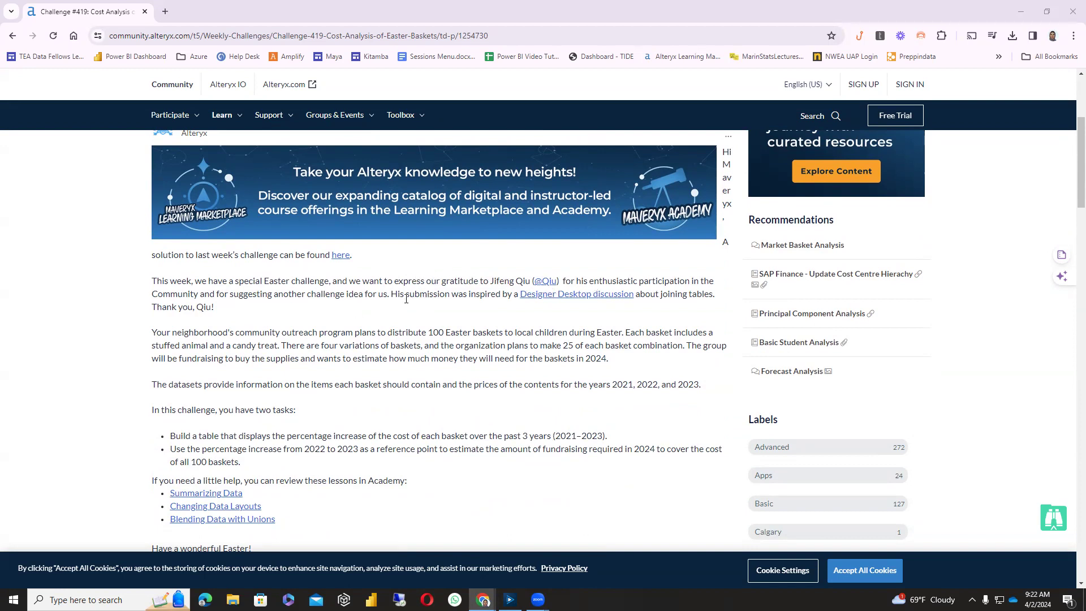
scroll(308, 354, down, 1)
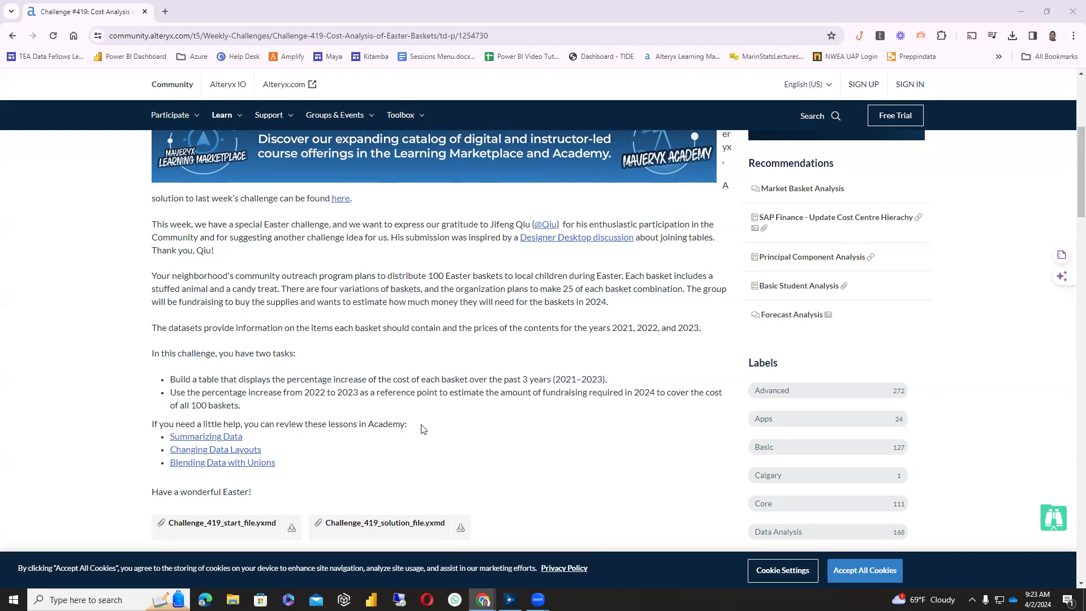
- Switch to Alteryx Designer, run the start workflow and examine the Basket Contents, Treats Price List and Stuffed Bunny Price List data
click(509, 600)
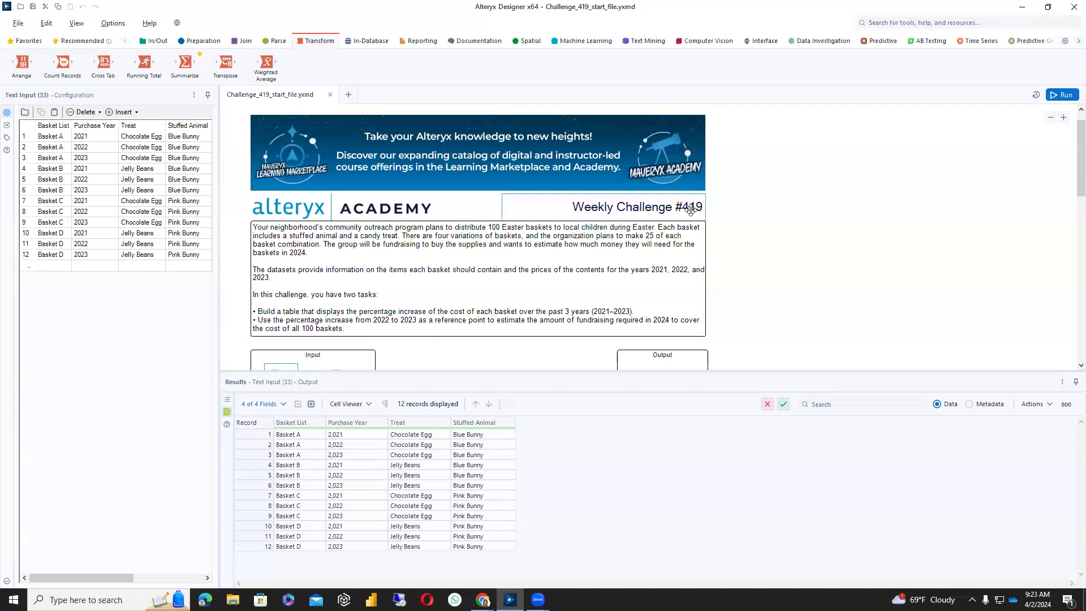
click(1055, 96)
scroll(916, 205, down, 2)
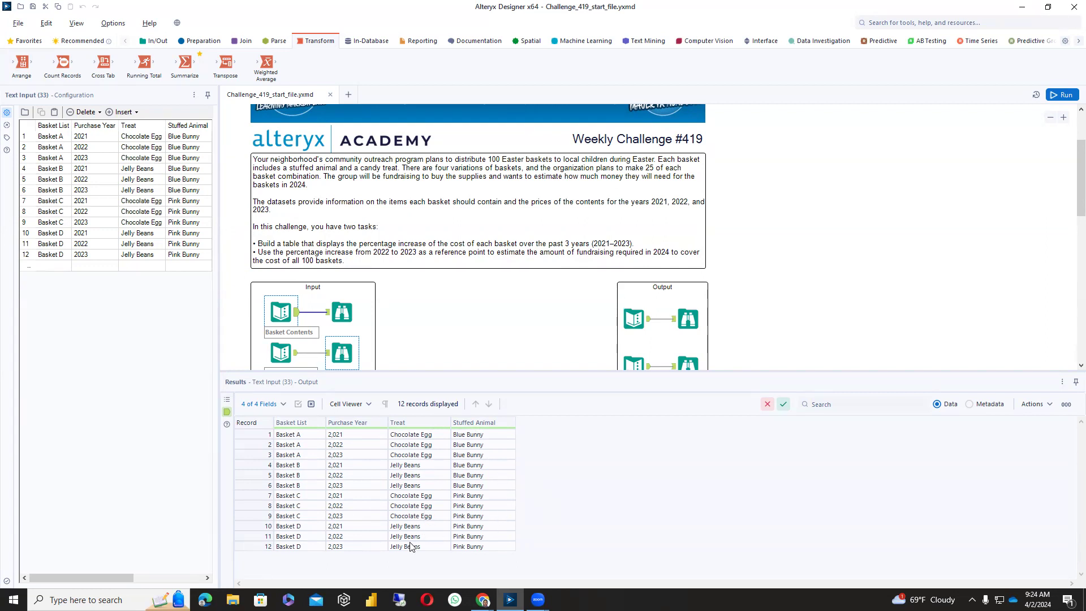
scroll(290, 264, down, 1)
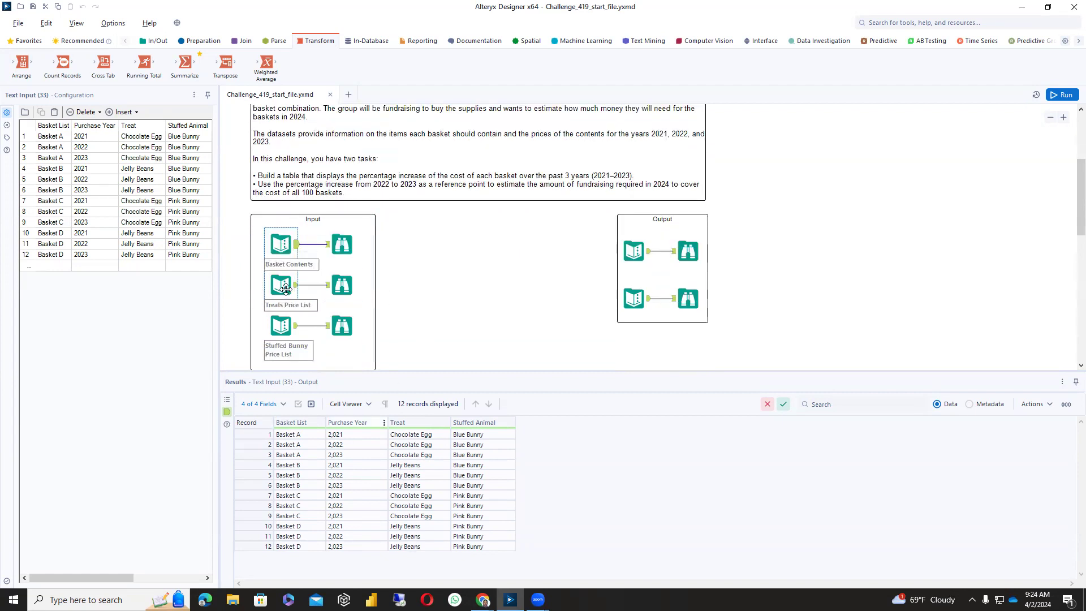
click(285, 288)
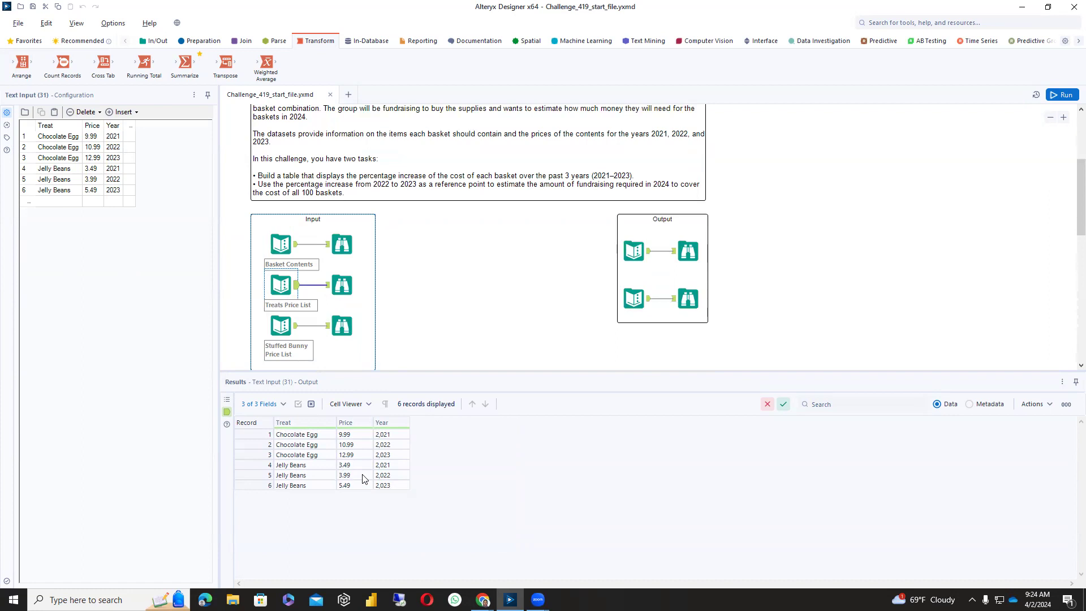
click(281, 328)
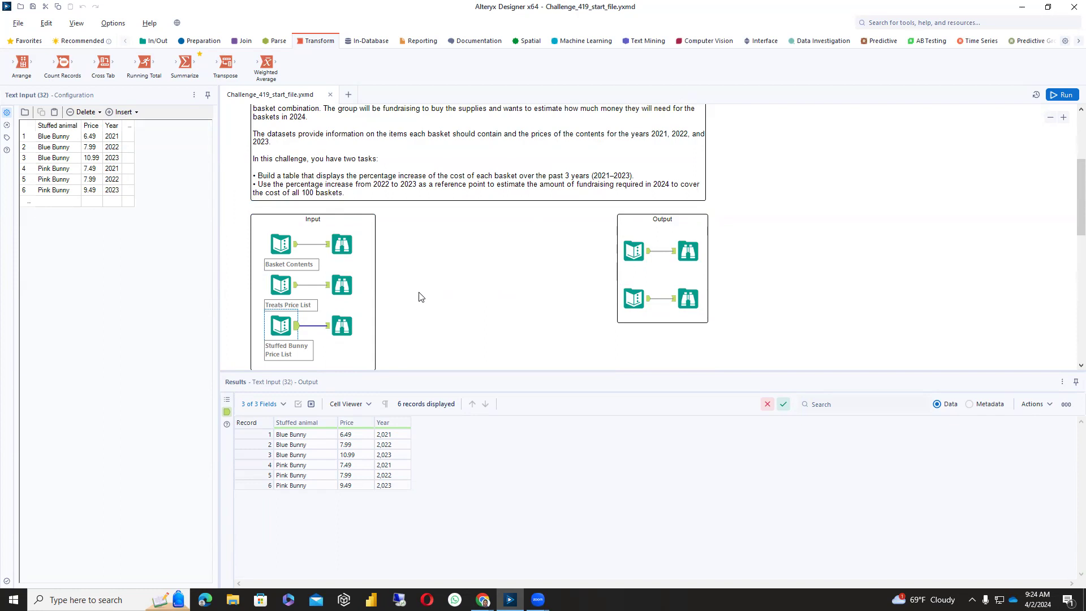
- Add a Select tool fed by the Basket Contents input and exclude the Stuffed Animal field
scroll(474, 254, down, 1)
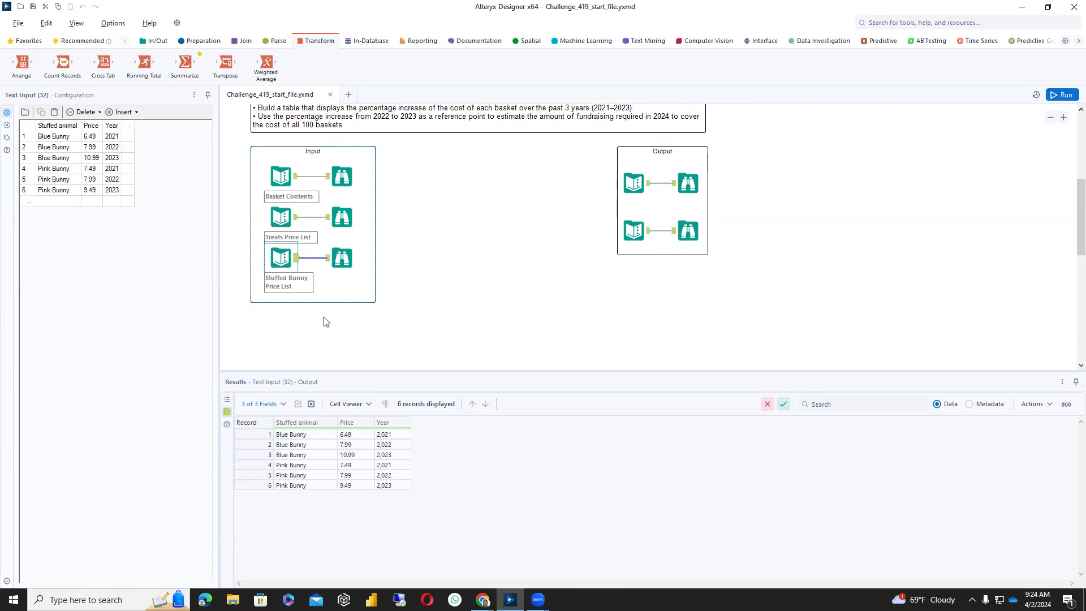
click(199, 41)
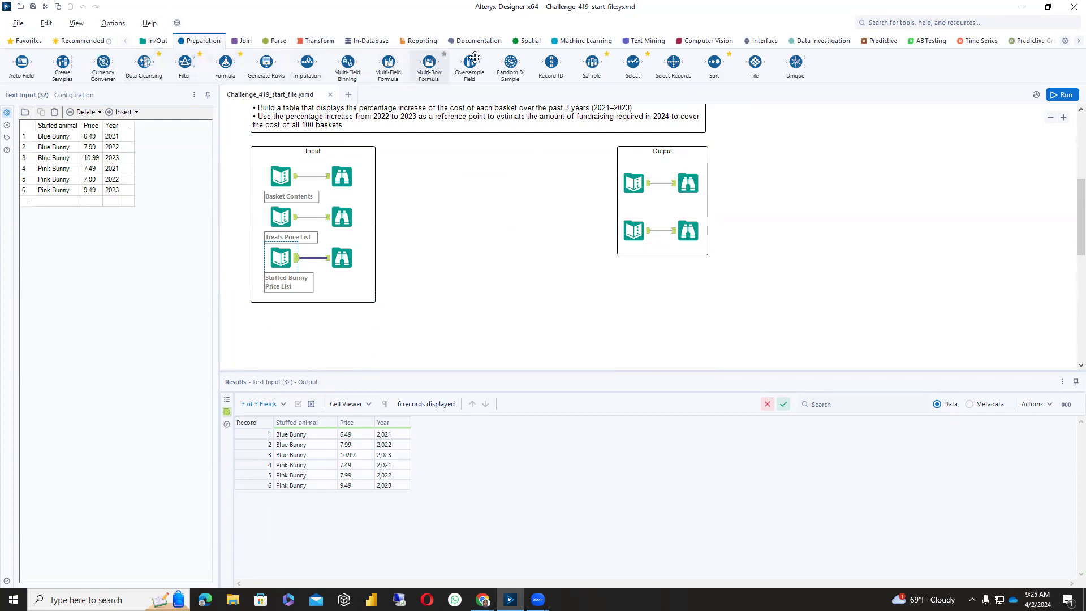
drag(624, 57, 471, 244)
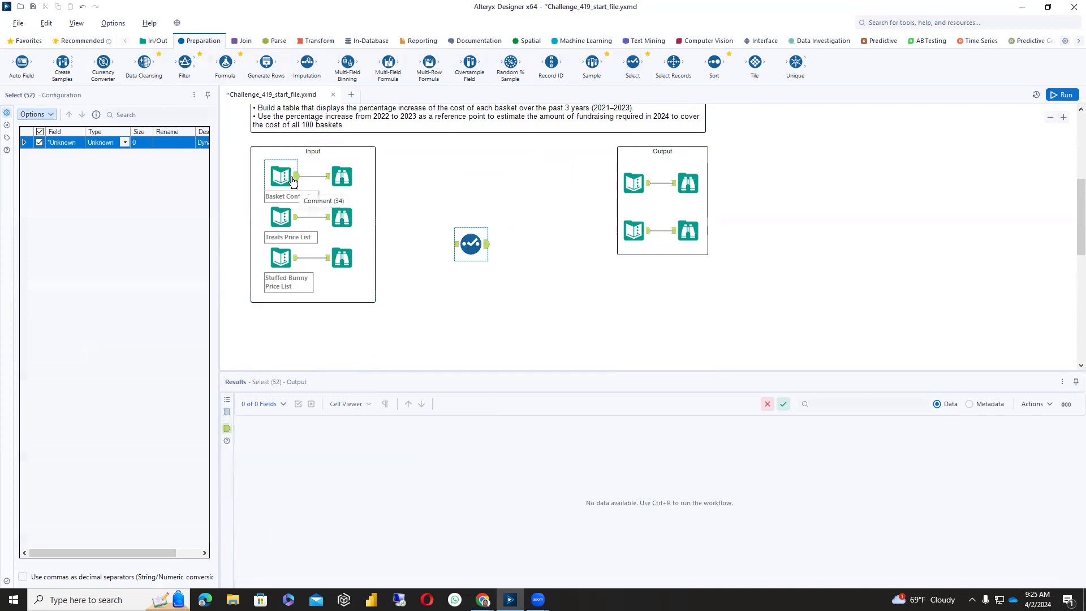
drag(411, 219, 455, 244)
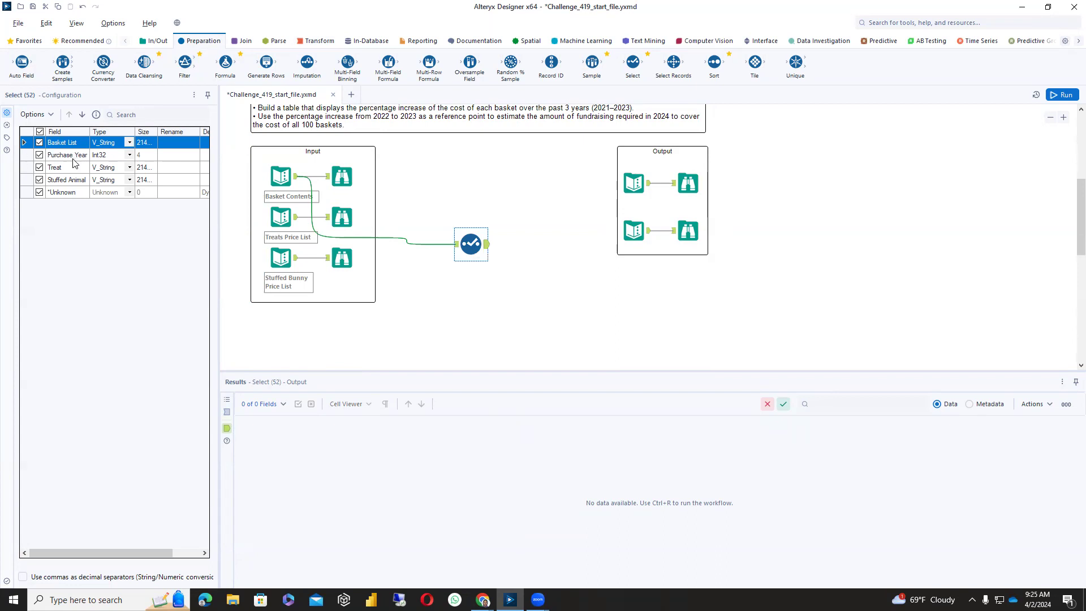
click(40, 181)
click(39, 181)
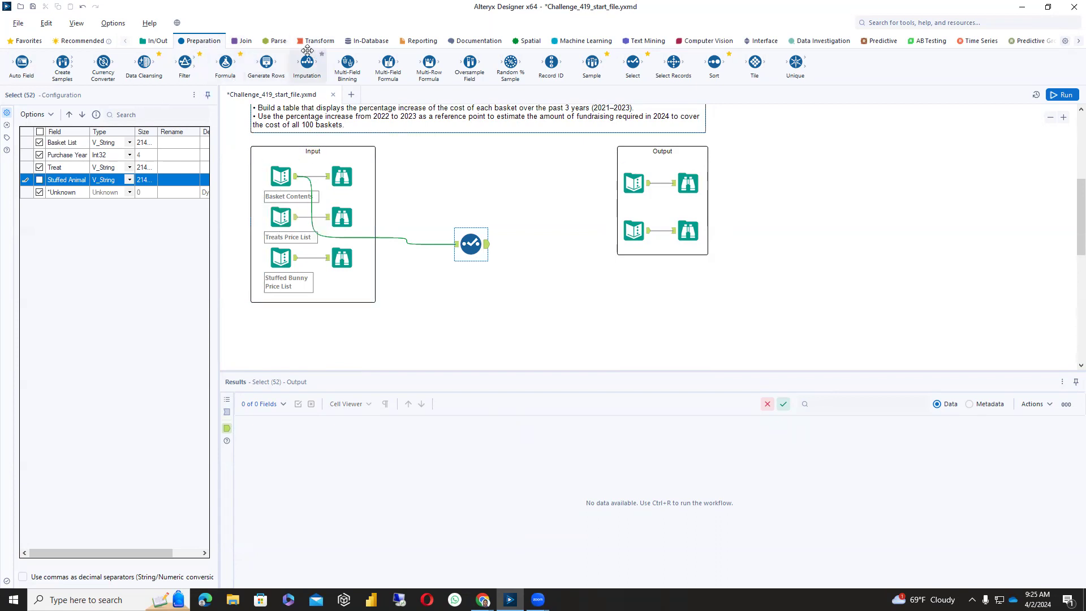
- Add a Join tool with the Select output as its left input and the Treats Price List as its right input
click(244, 41)
drag(143, 65, 534, 267)
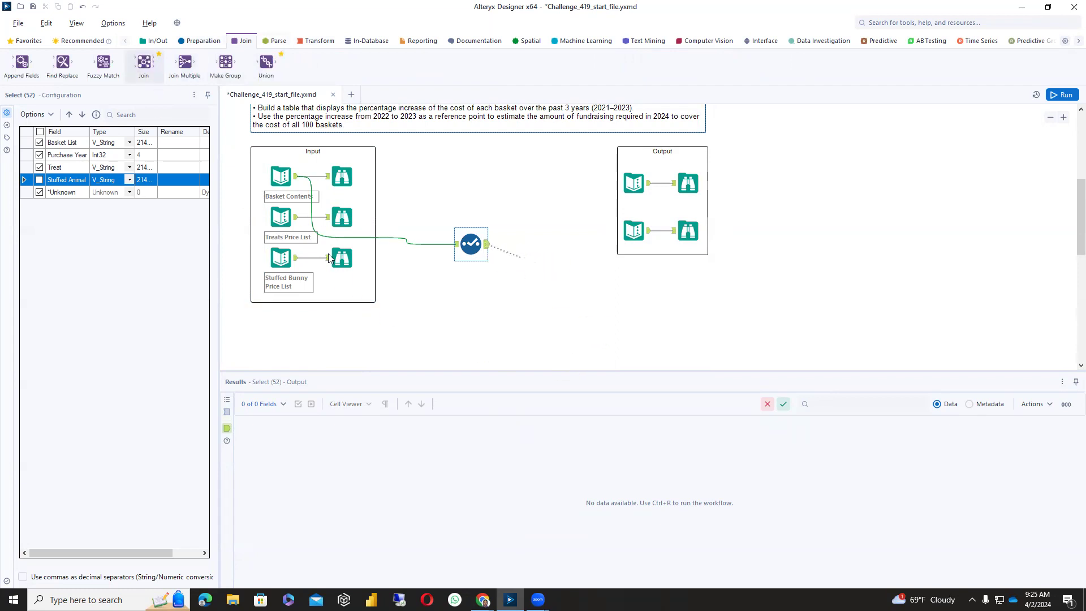
drag(299, 221, 540, 280)
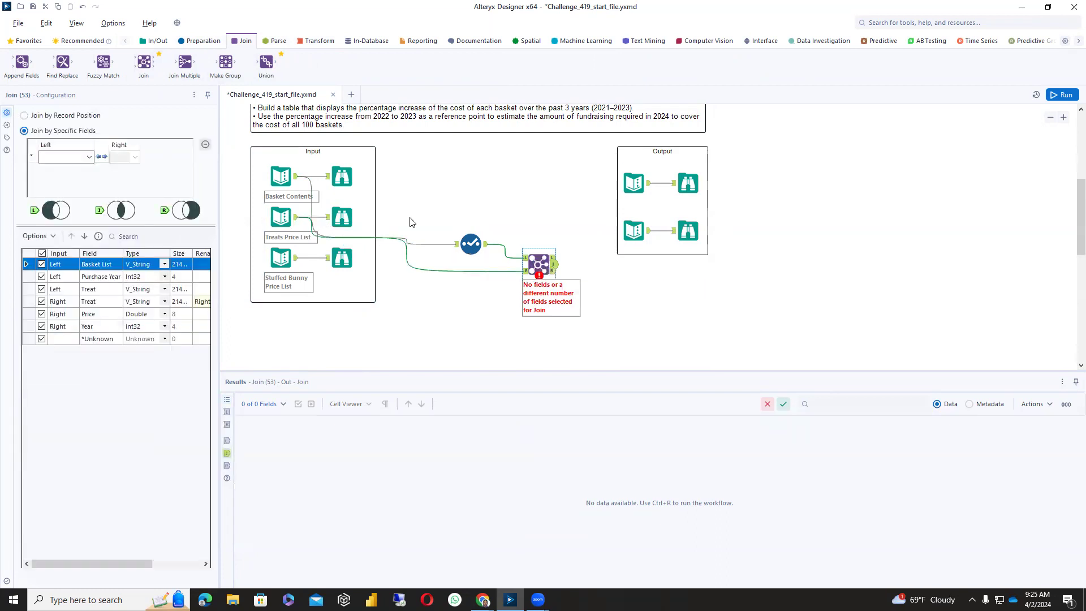
- Widen the configuration area and exclude the right input's Treat and Year fields from the treats join output
drag(219, 92, 257, 93)
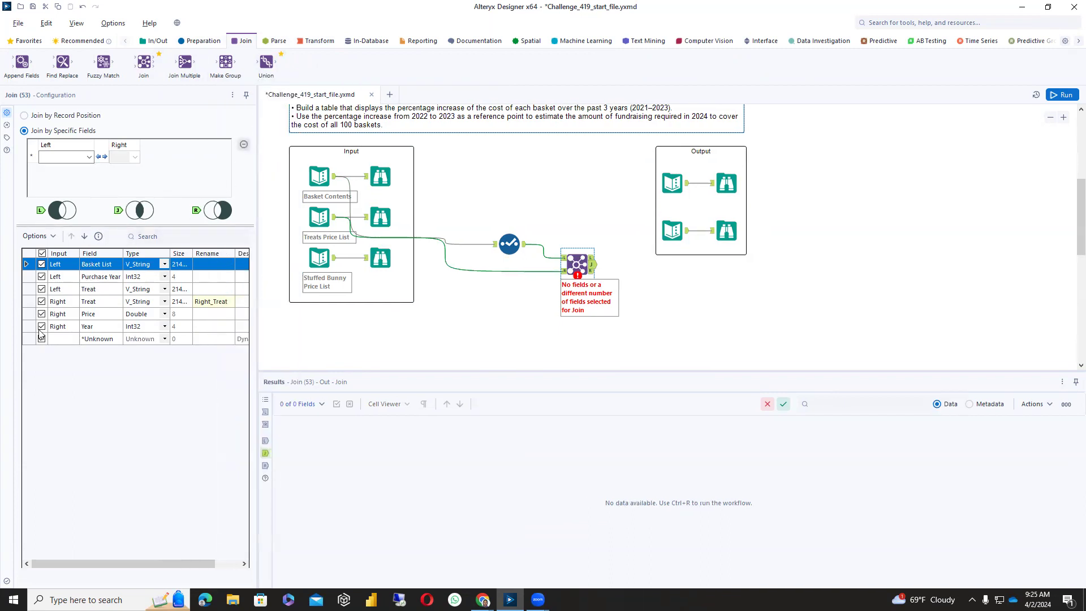
click(41, 302)
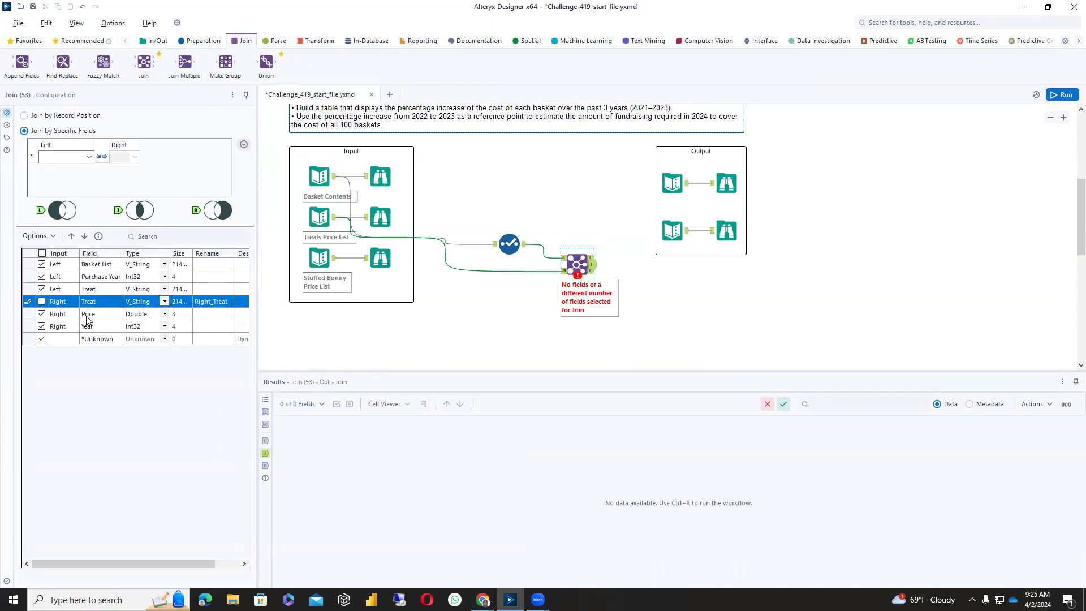
click(42, 326)
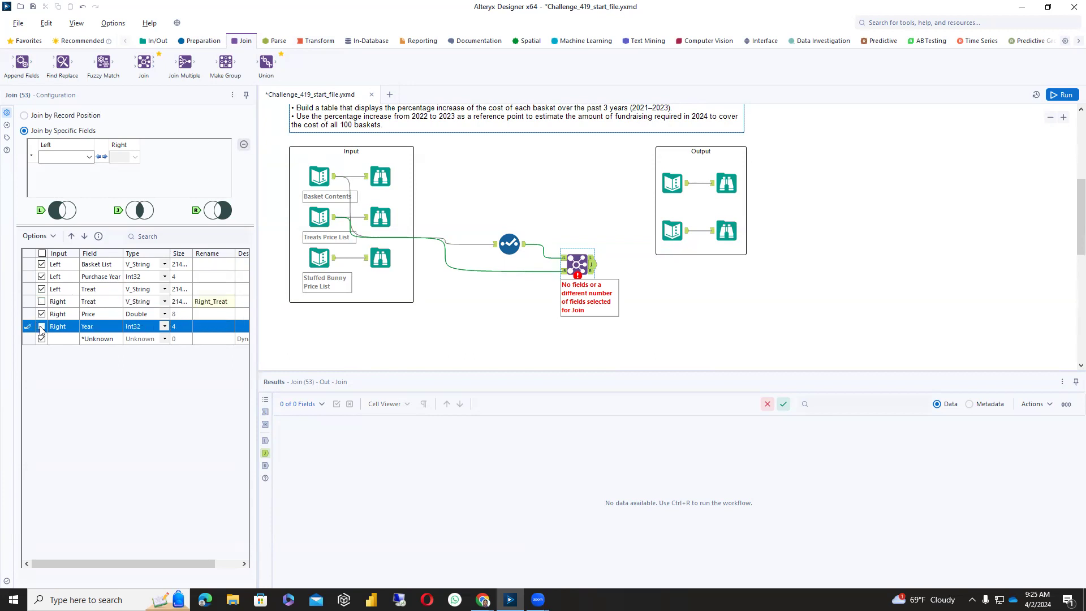
- Join the treats data on Purchase Year to Year and Treat to Treat, and run the workflow
click(89, 158)
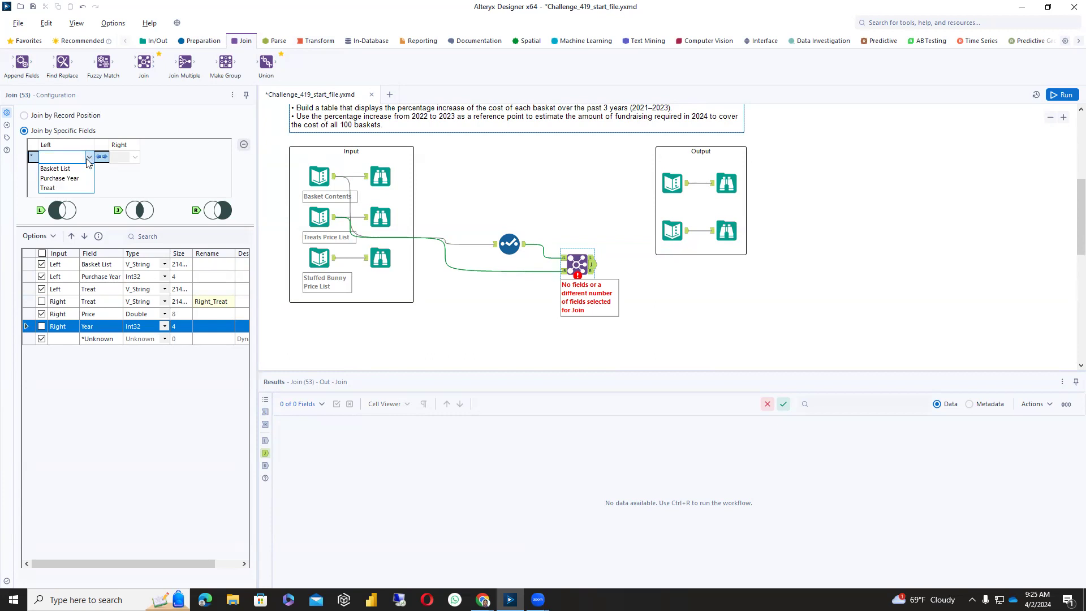
click(80, 179)
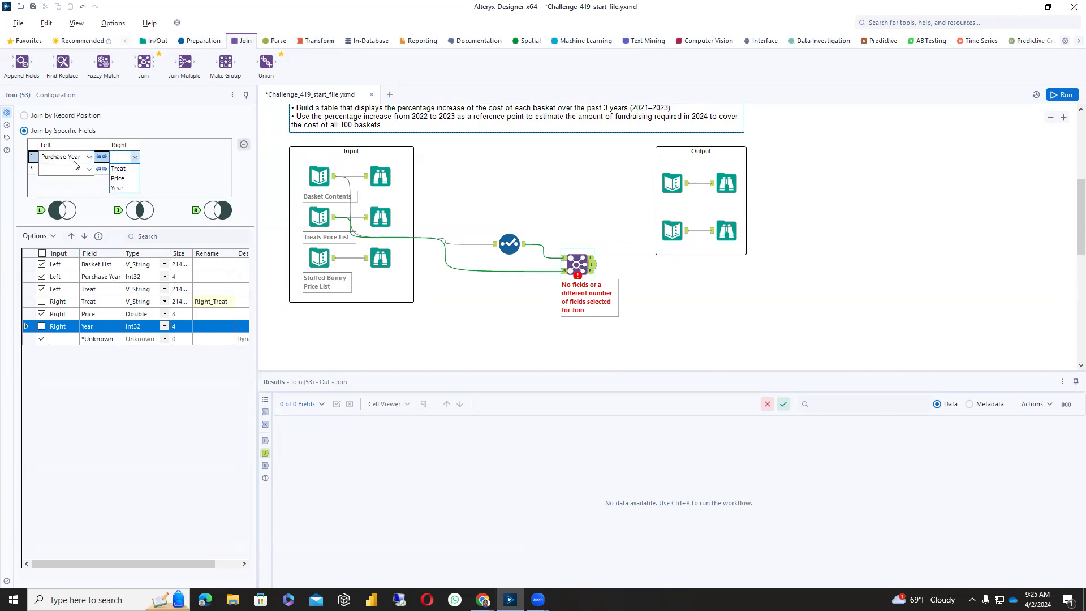
click(117, 187)
click(88, 170)
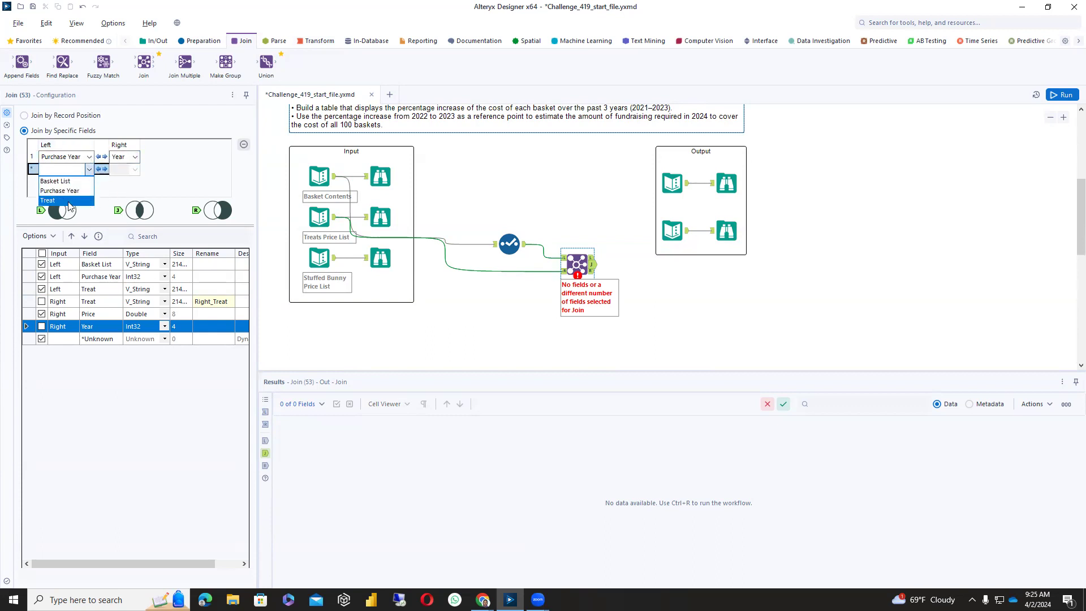
click(67, 201)
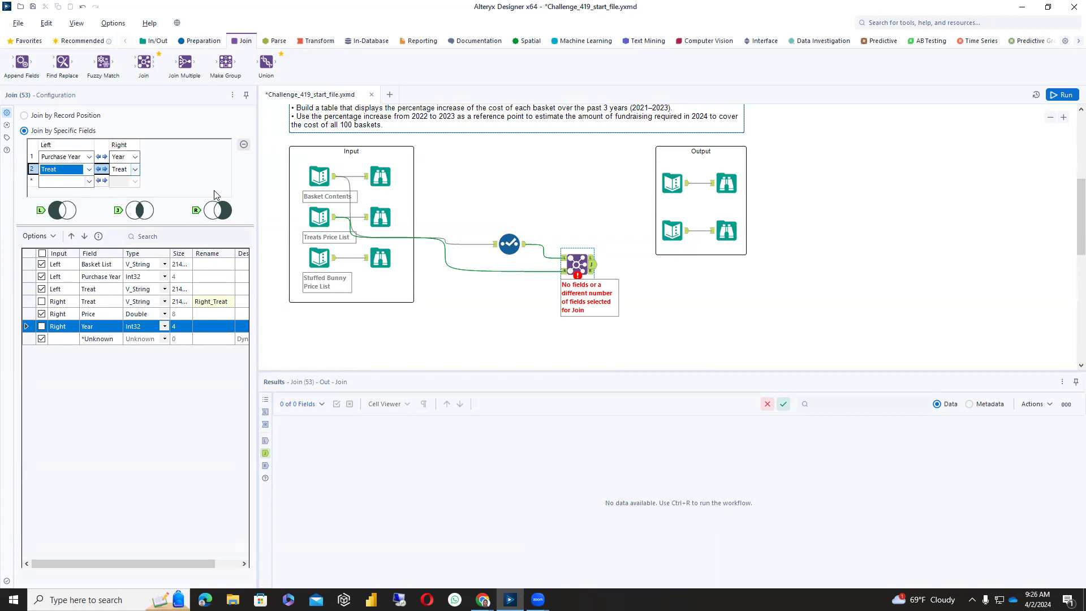
click(1054, 96)
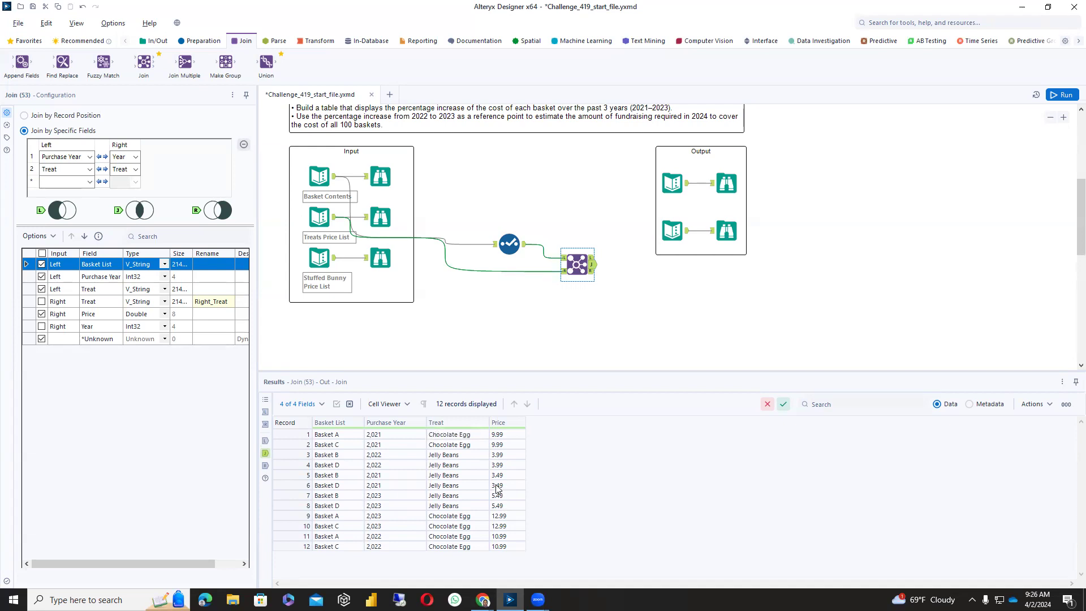
- Add a second Select tool below the first branch, fed by Basket Contents, and exclude the Treat field
click(203, 42)
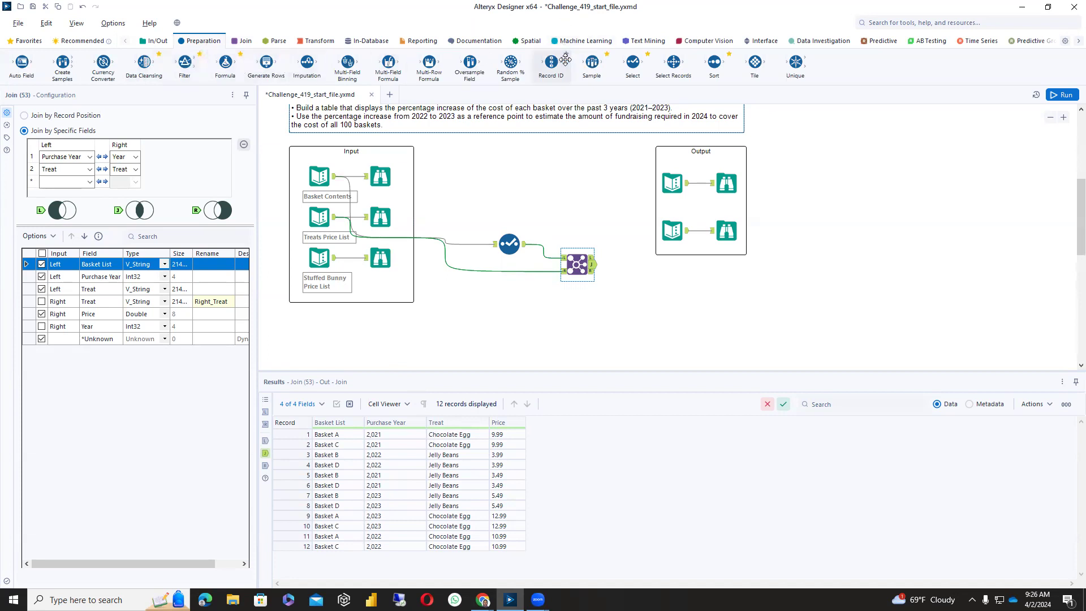
drag(637, 62, 543, 325)
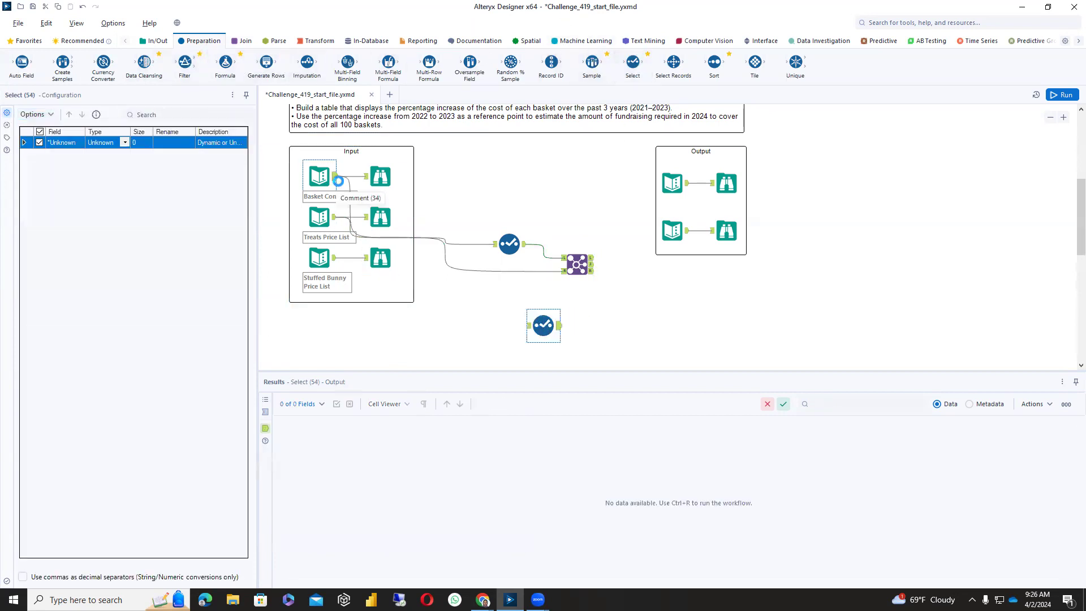
drag(334, 176, 543, 326)
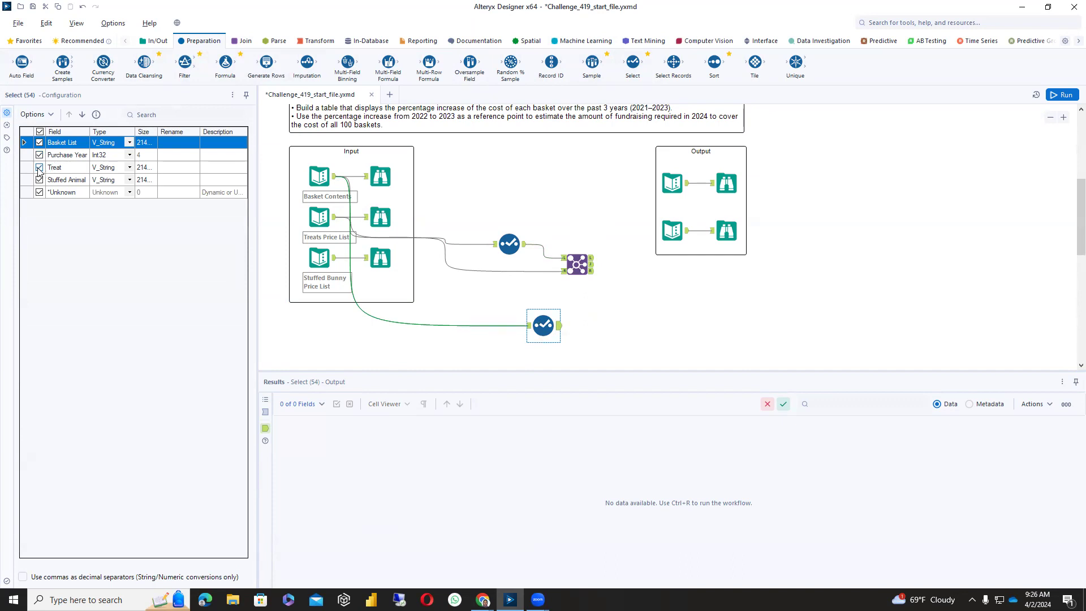
click(40, 168)
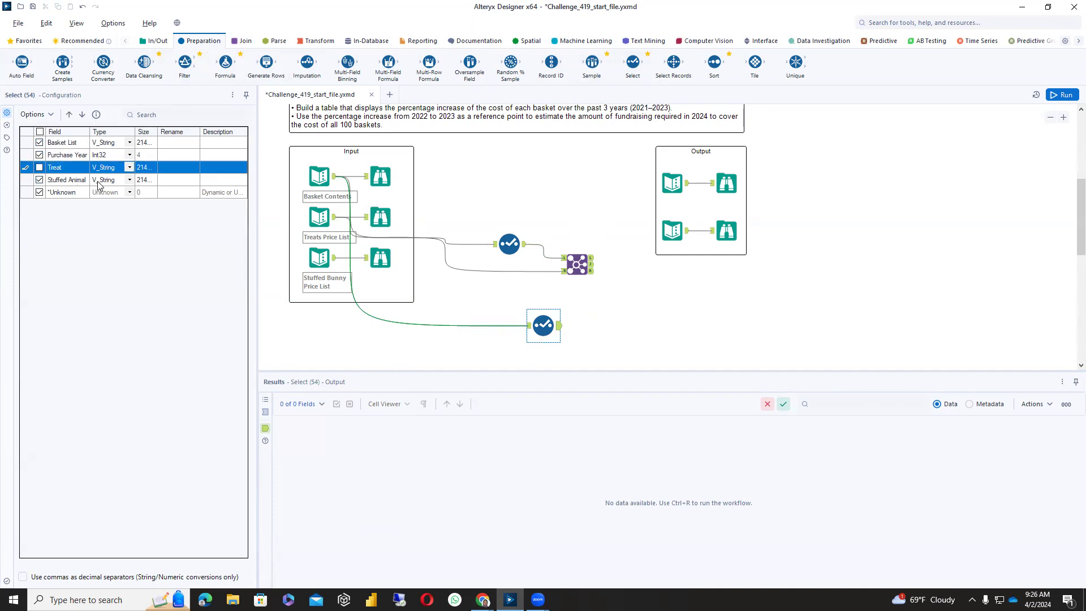
- Add a Join tool with the second Select output as its left input and the Stuffed Bunny Price List as its right input
click(242, 41)
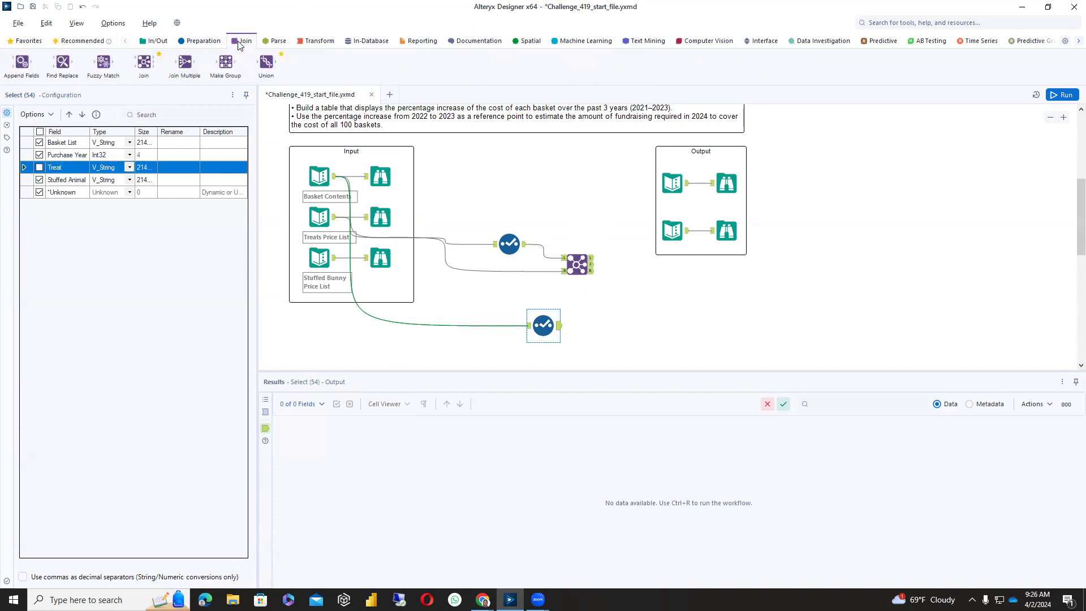
drag(144, 67, 632, 340)
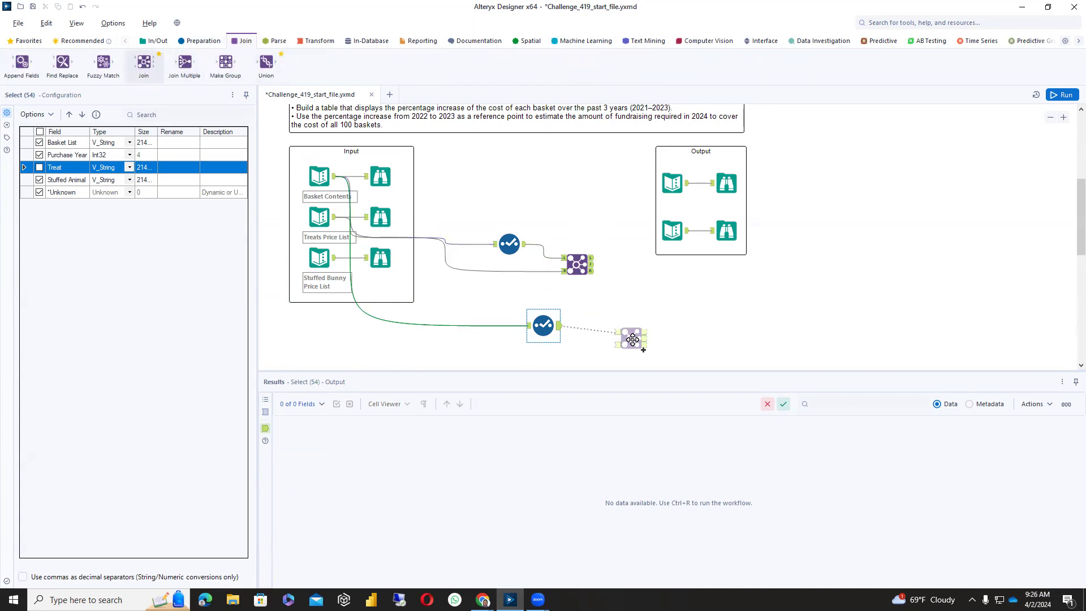
drag(335, 258, 625, 350)
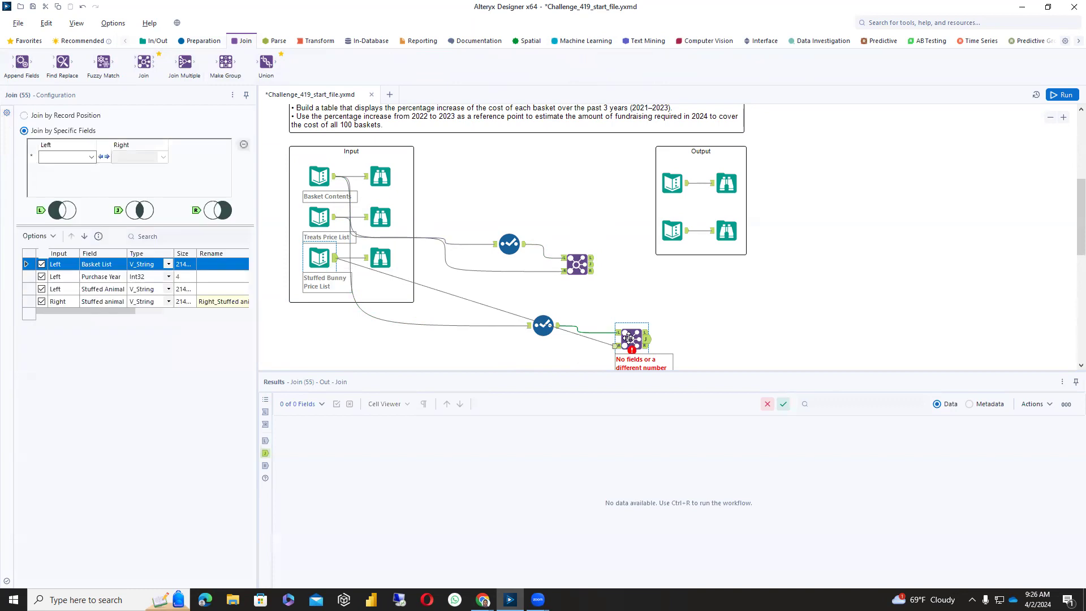
- Set the stuffed bunny join to match Purchase Year with Year and Stuffed Animal with Stuffed animal
click(91, 157)
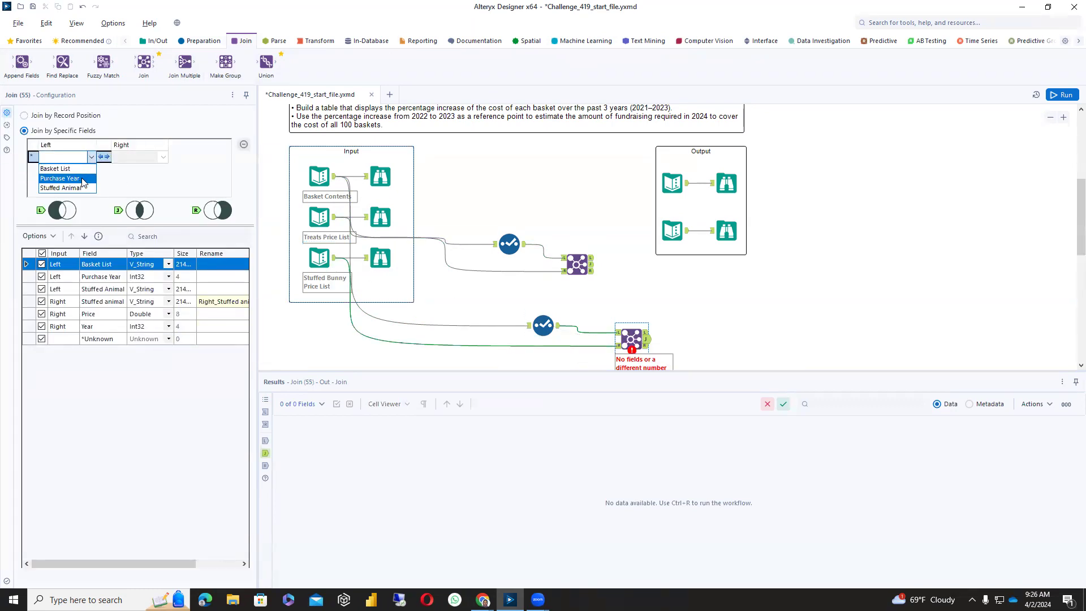
click(82, 178)
click(163, 156)
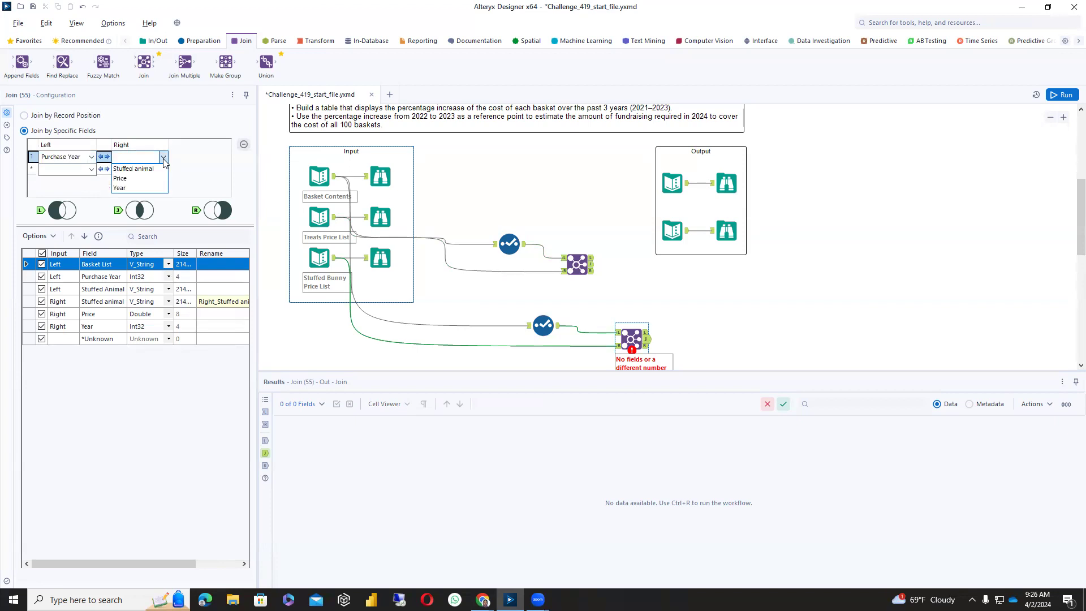
click(144, 189)
click(90, 169)
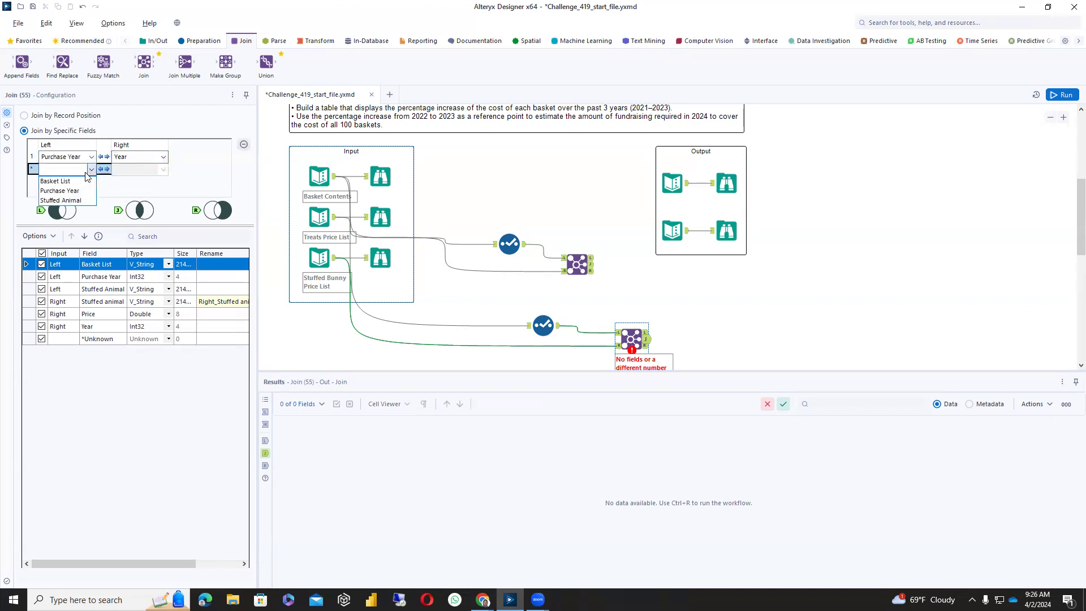
click(61, 200)
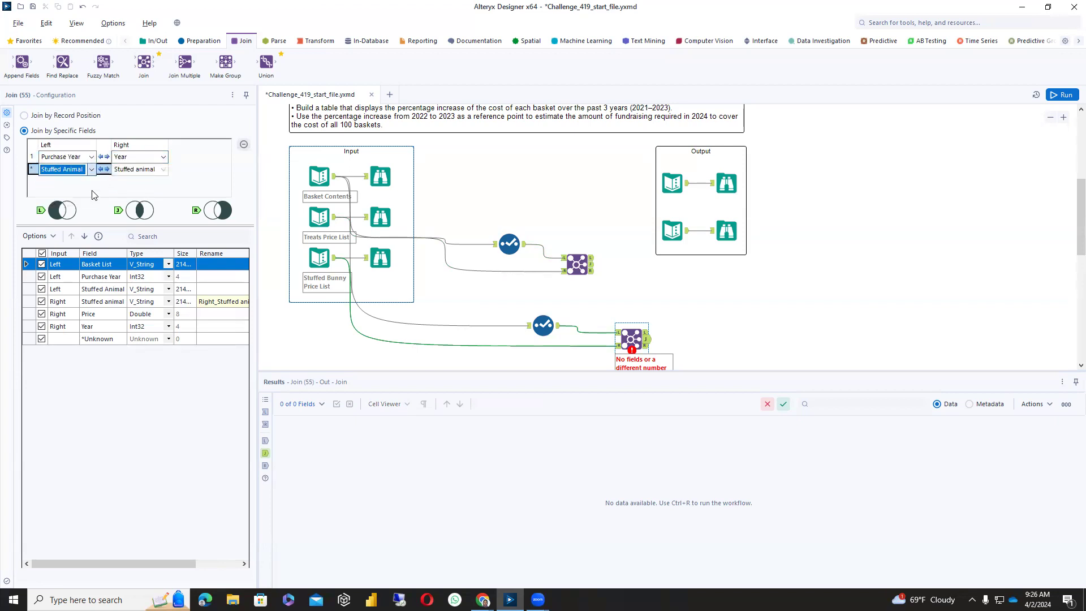
- Exclude the right-hand Stuffed animal and Year fields from the stuffed bunny join, and run the workflow
click(41, 302)
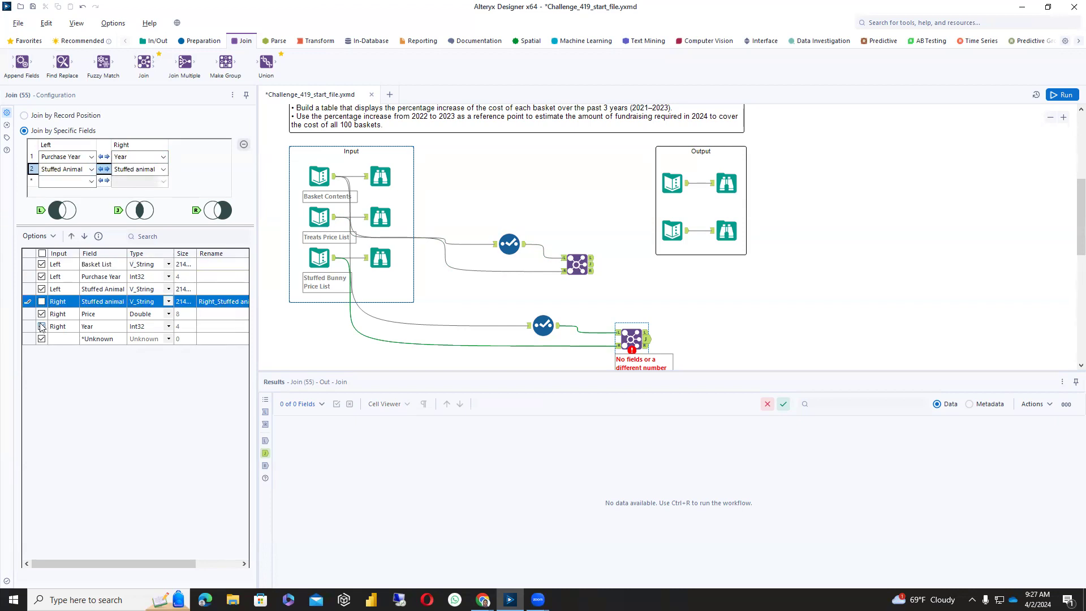
click(42, 327)
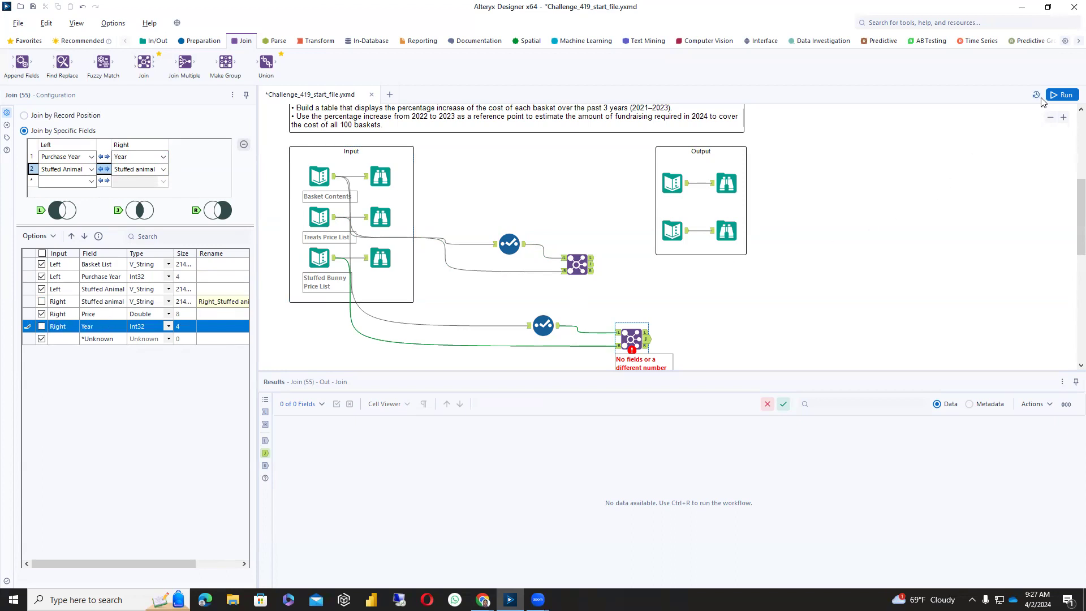
click(1055, 95)
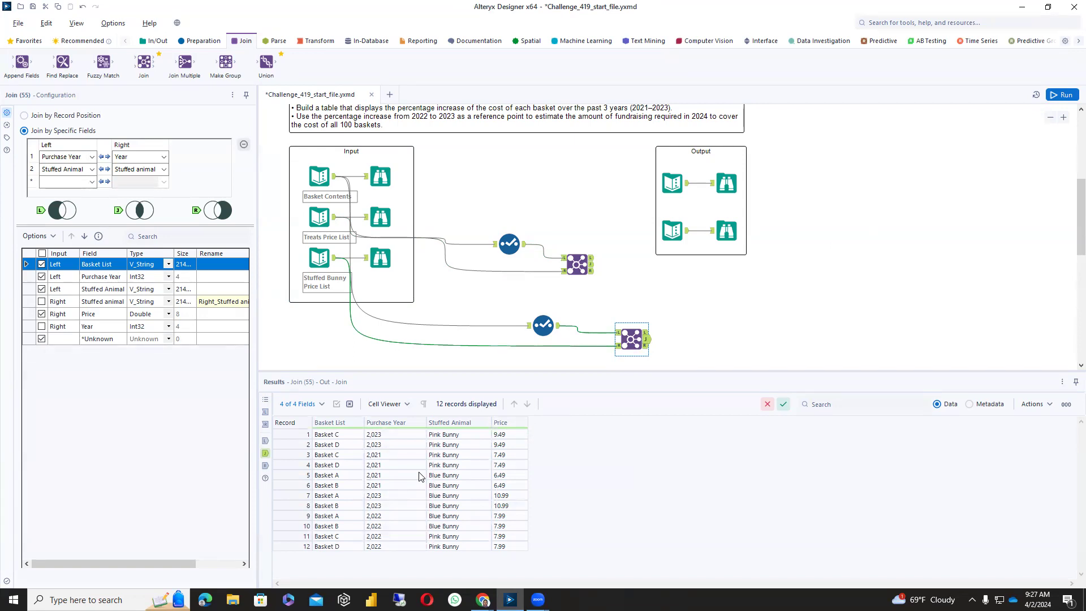
- Add a third Join tool with the treats join's matched output as left input and the stuffed bunny join's matched output as right input
drag(143, 62, 755, 306)
drag(591, 264, 739, 298)
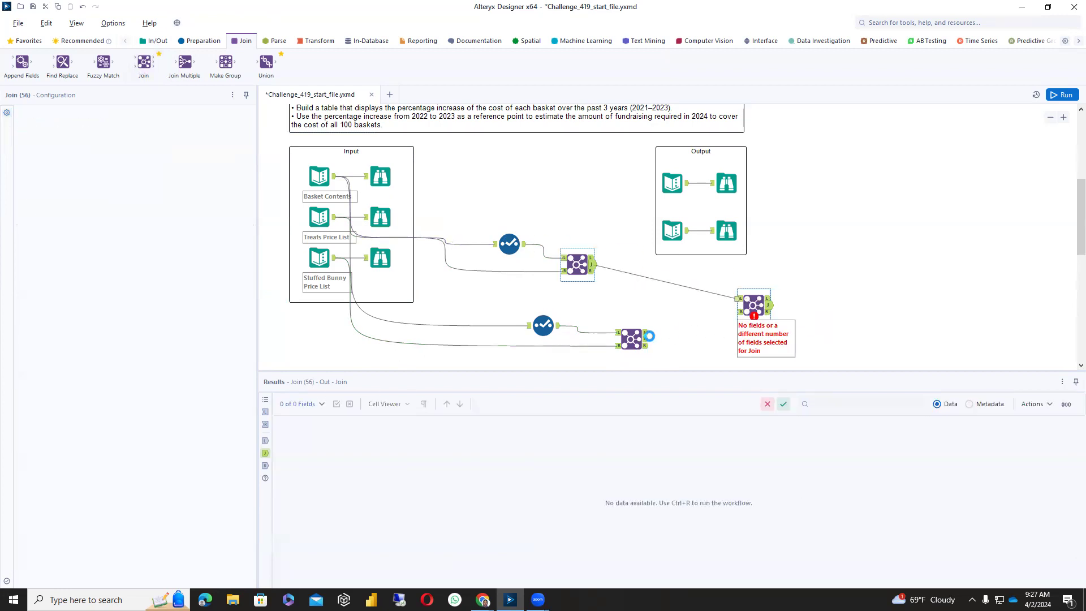
drag(646, 339, 754, 306)
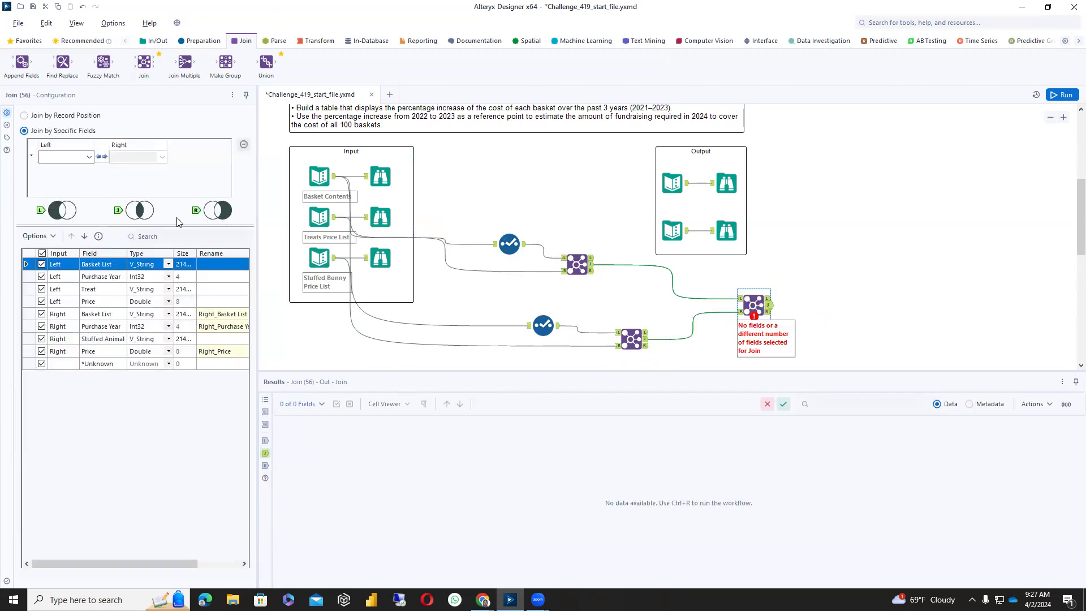
- Set the third join to match Purchase Year with Purchase Year and Basket List with Basket List
click(89, 157)
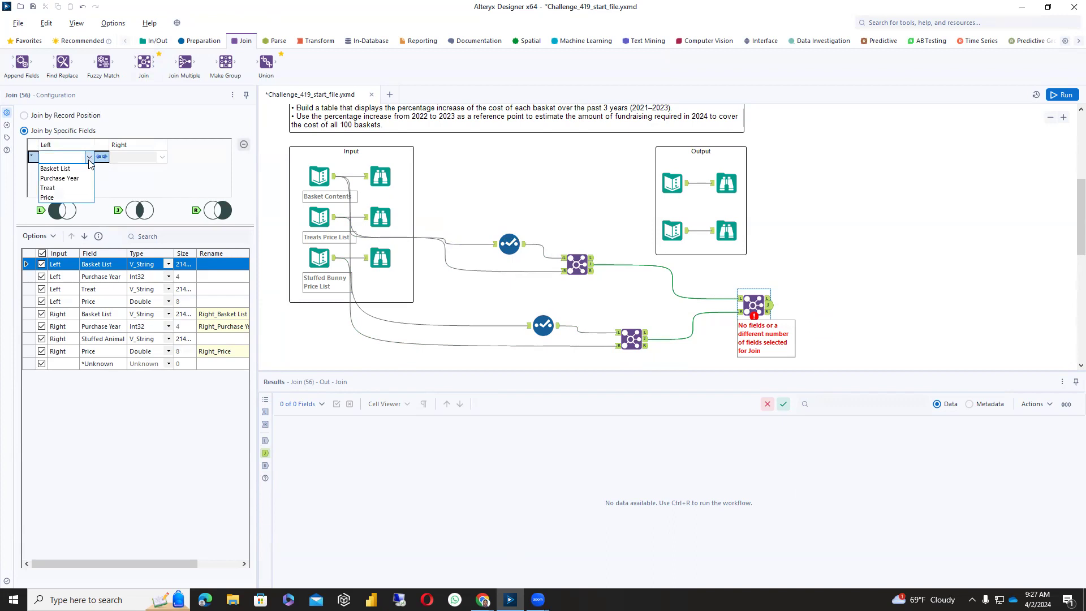
click(72, 178)
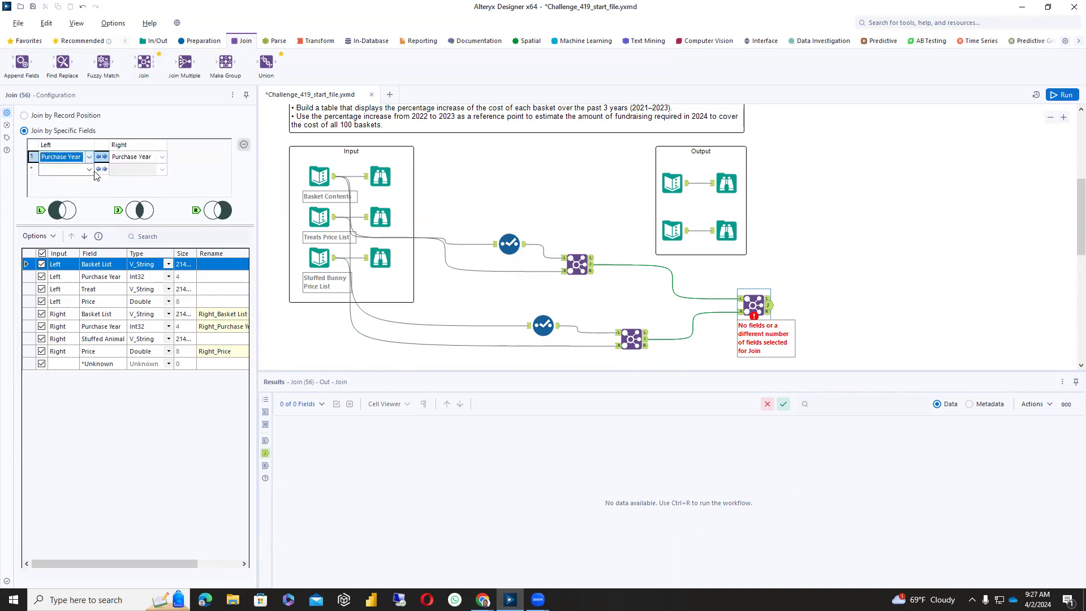
click(89, 171)
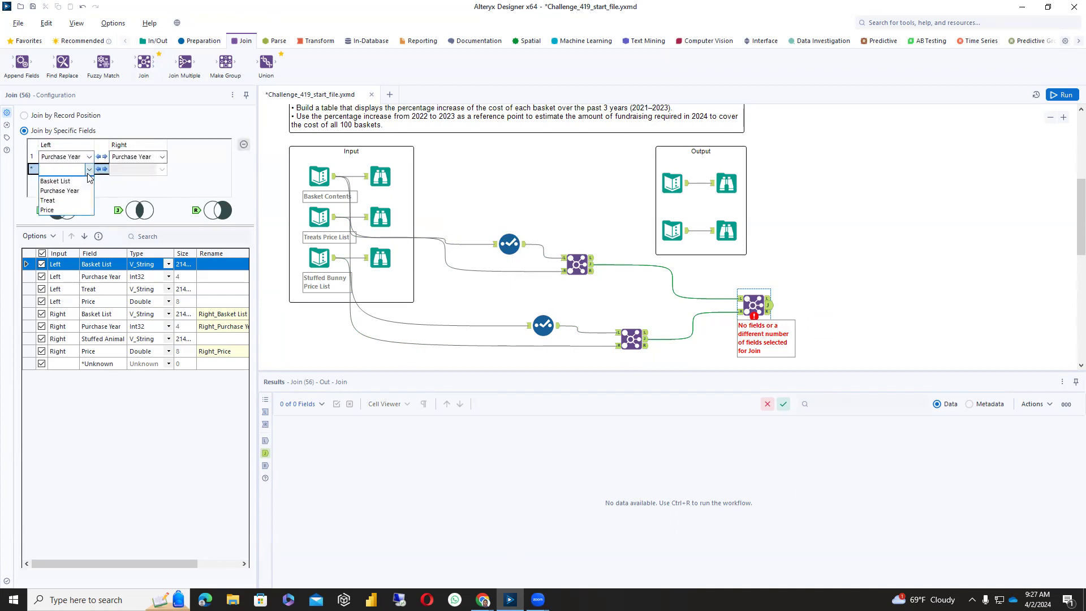
click(88, 181)
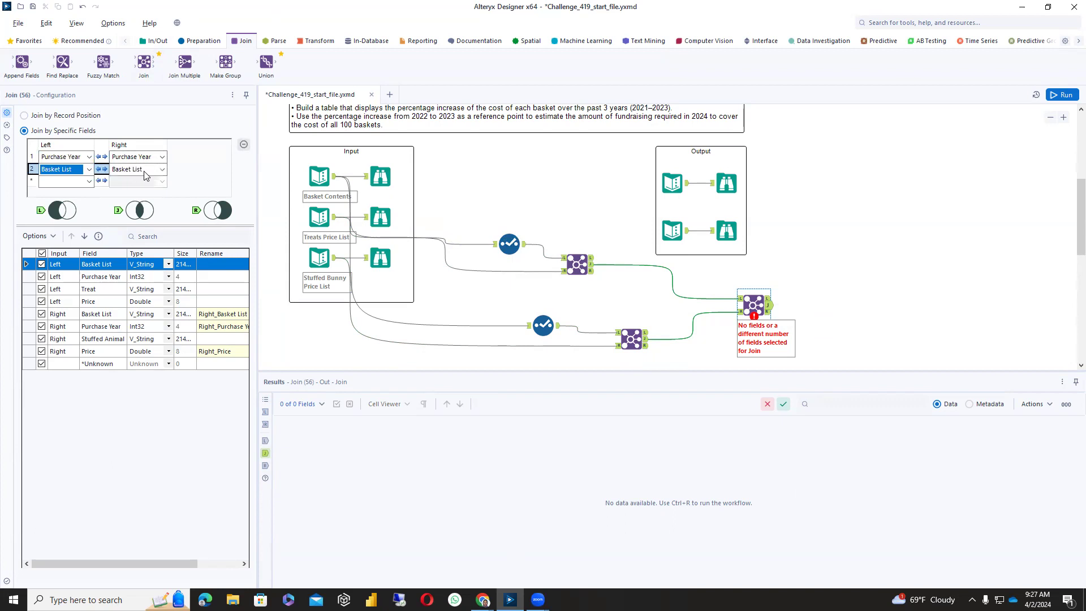
click(88, 182)
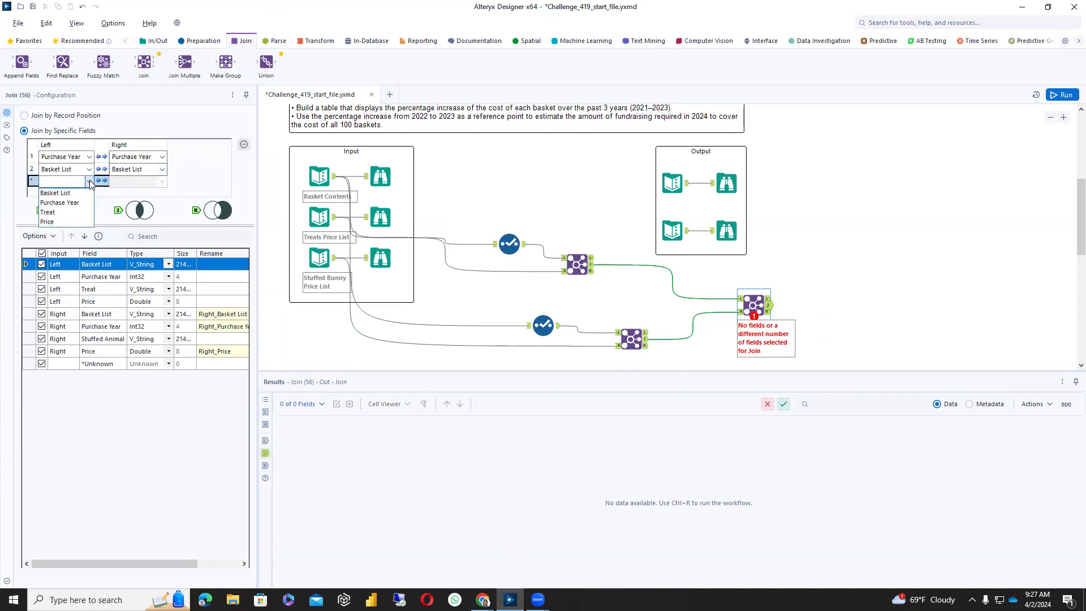
click(164, 186)
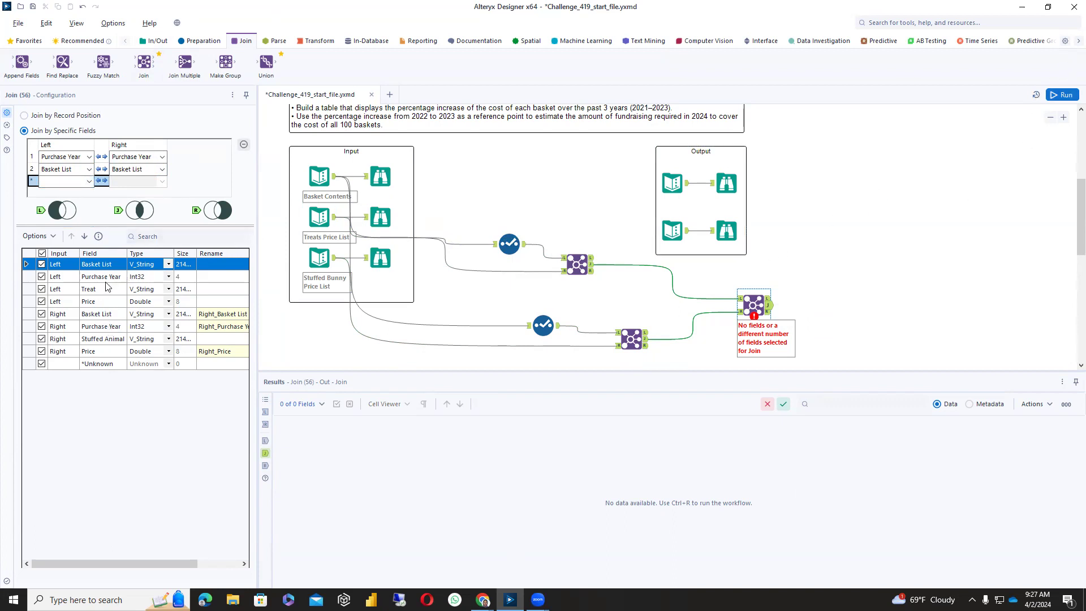
- Exclude the right-hand Basket List and Purchase Year fields from the third join, and run the workflow
click(41, 315)
click(42, 328)
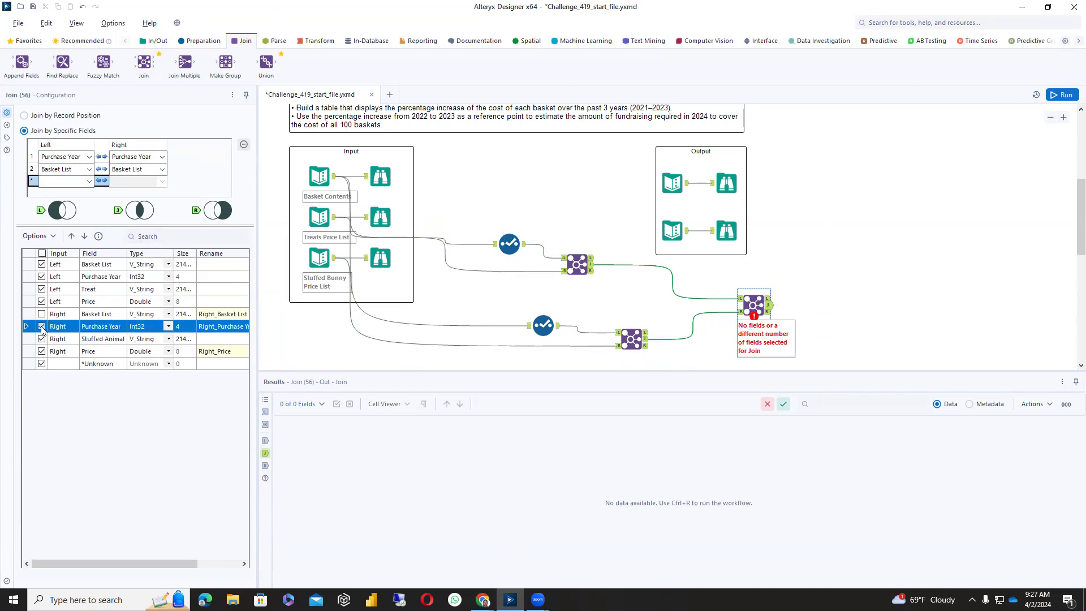
click(41, 328)
click(1064, 95)
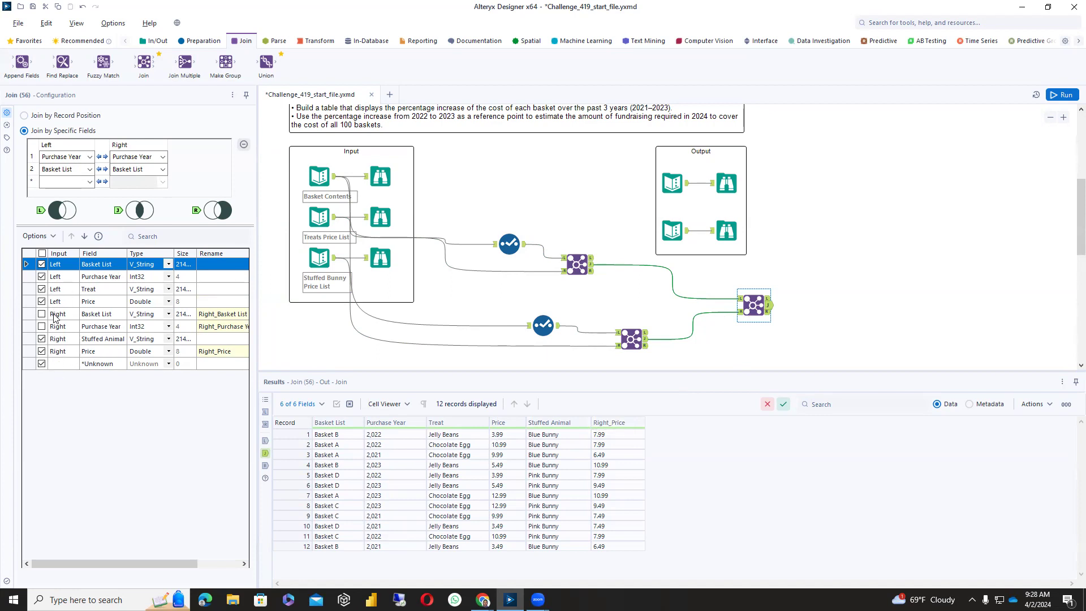
- Rename the left Price field as Treat_Price and the right Price field as Stuffed Anmimal_Price, and run the workflow
click(205, 302)
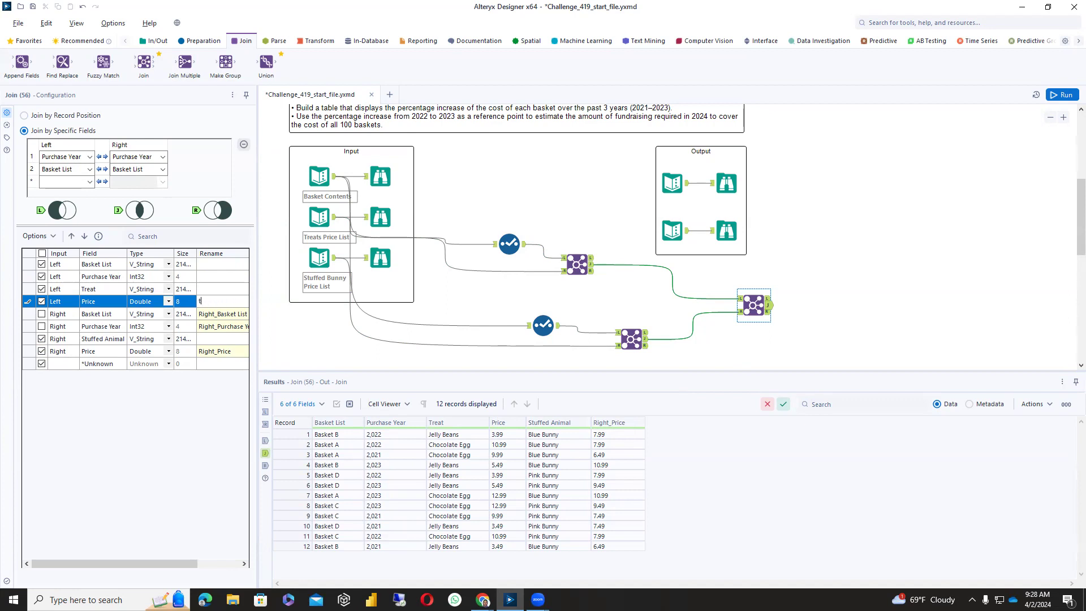
key(Caps_Lock)
text(reat_Price)
click(233, 351)
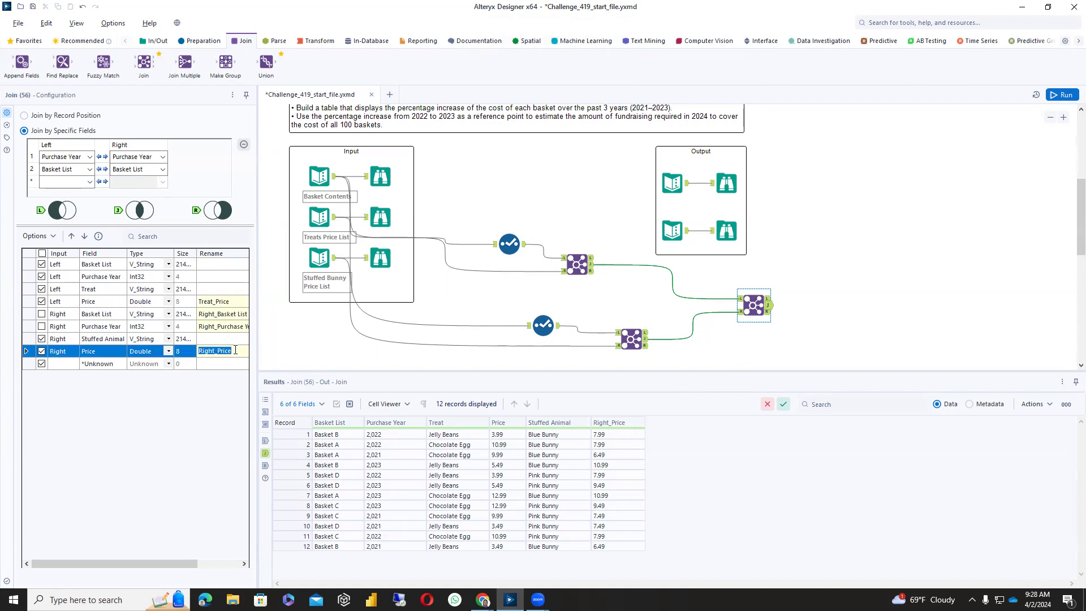
text(S)
text(tuffed Animal_P)
click(1052, 96)
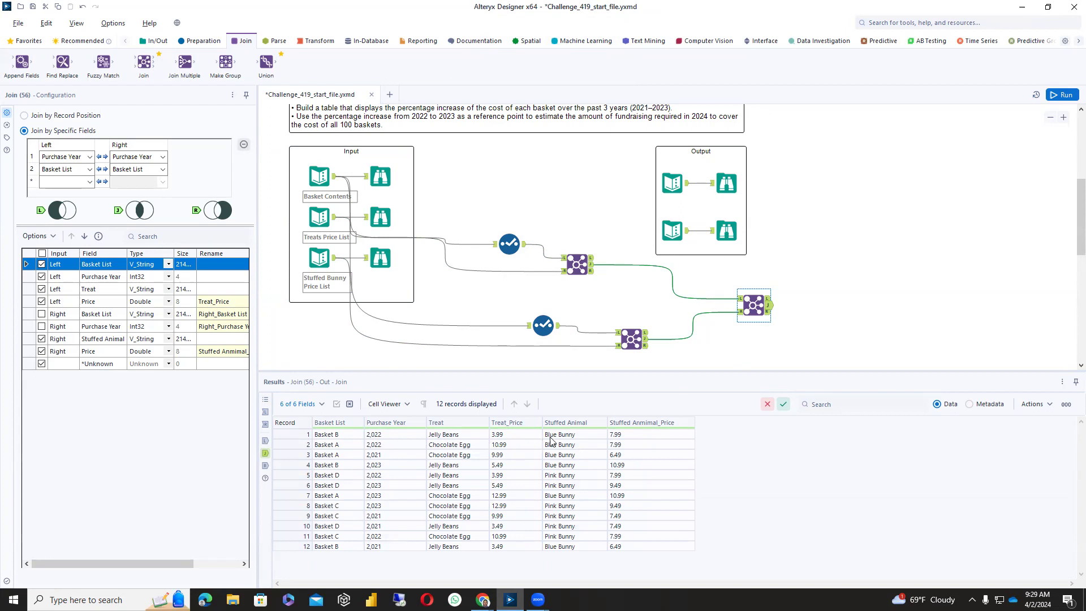
- Correct the spelling of the right Price field's new name to Stuffed Animal_Price in the third join
click(500, 438)
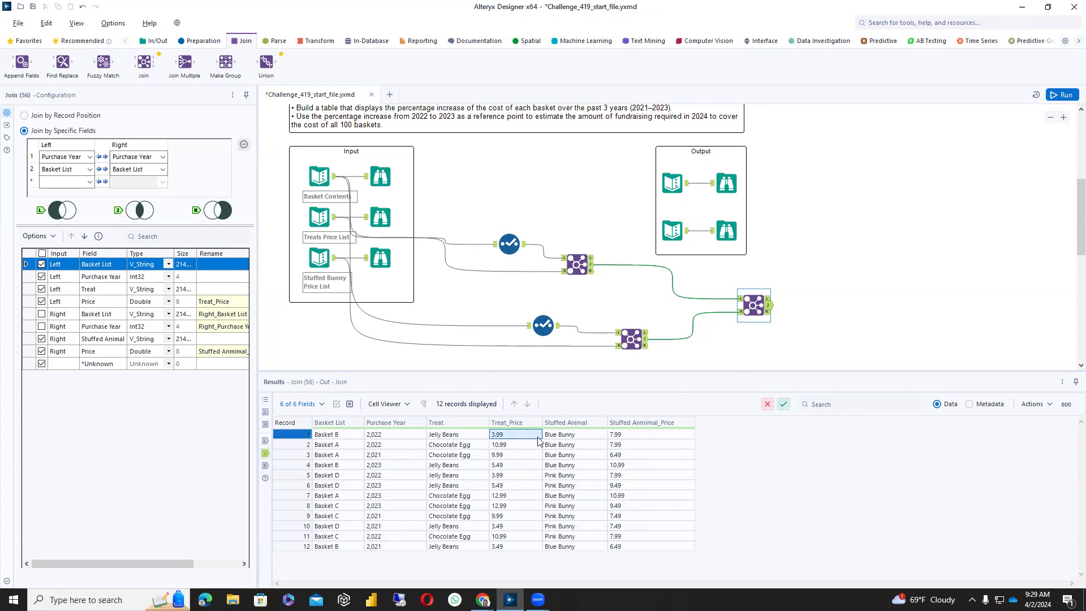
click(626, 433)
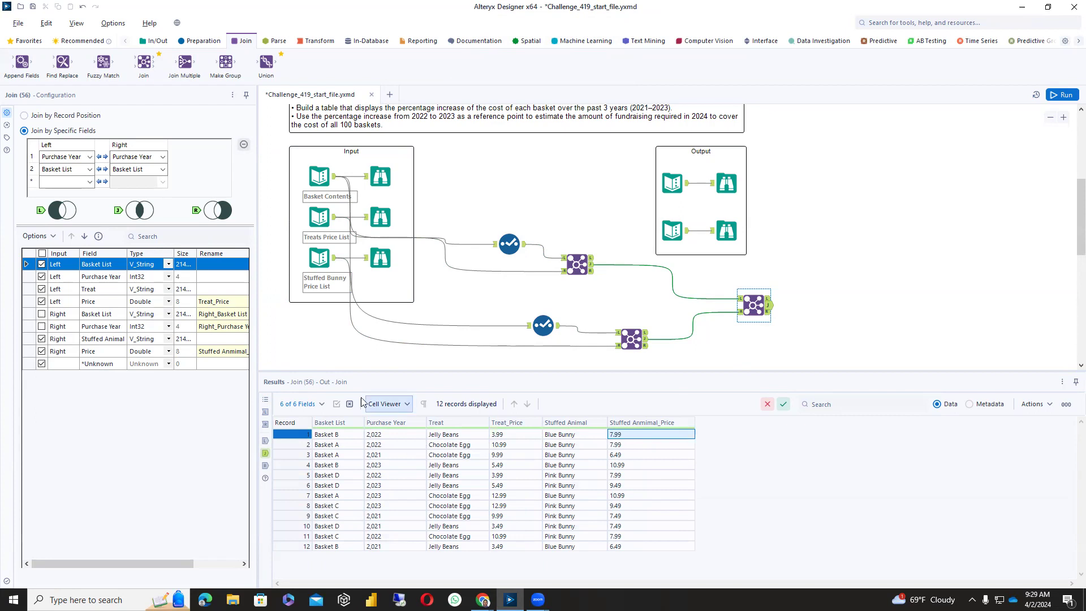
click(236, 352)
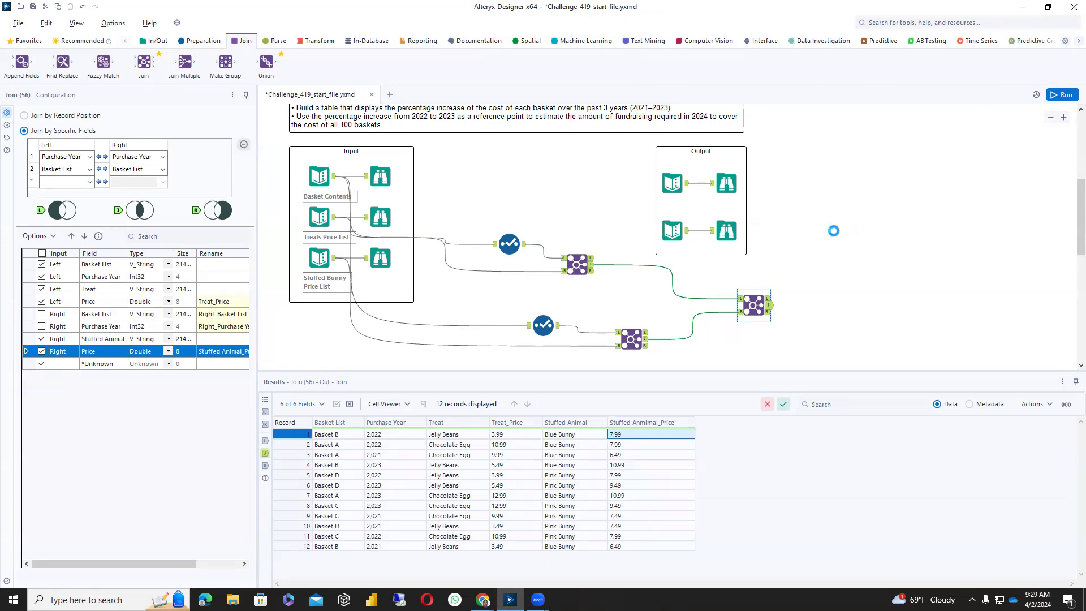
click(833, 231)
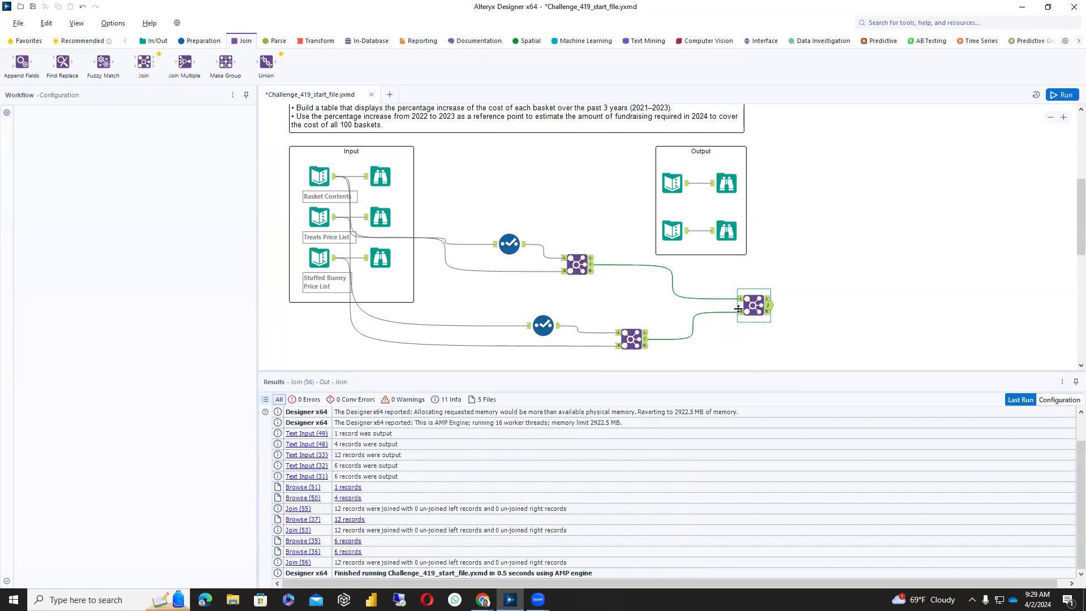
- Add a Formula tool after the third join and create a new output column named Basket Total Price
click(198, 41)
drag(224, 60, 821, 303)
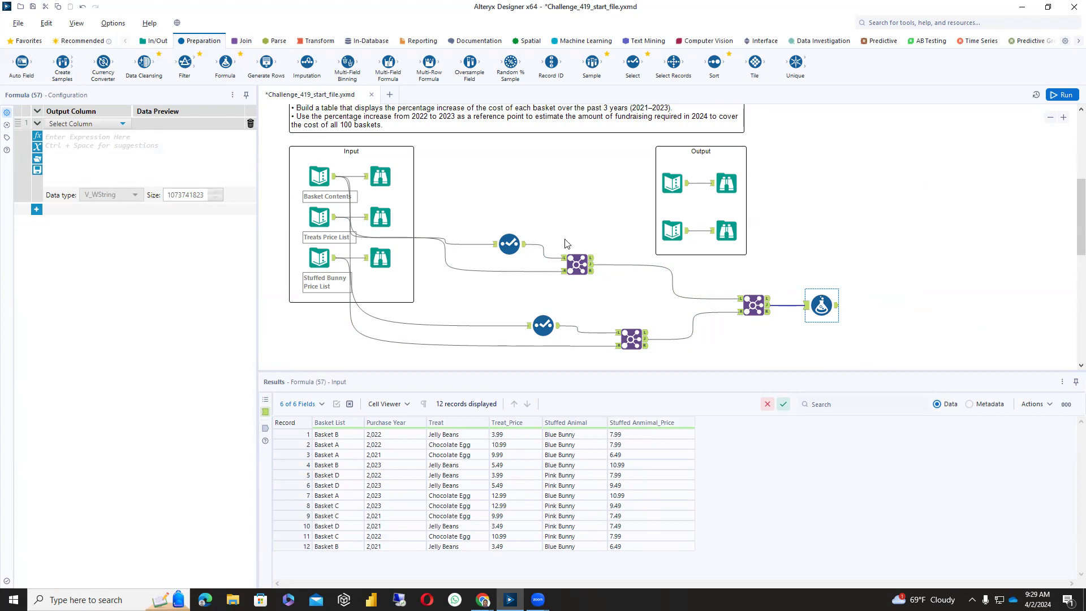
click(122, 124)
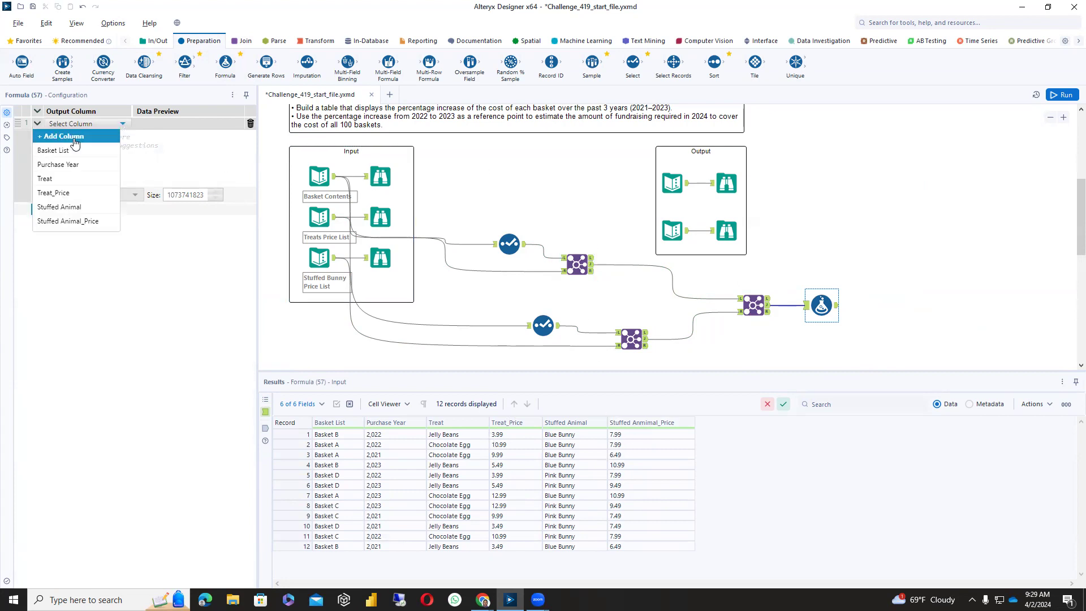
click(75, 137)
text(Basket Total Price)
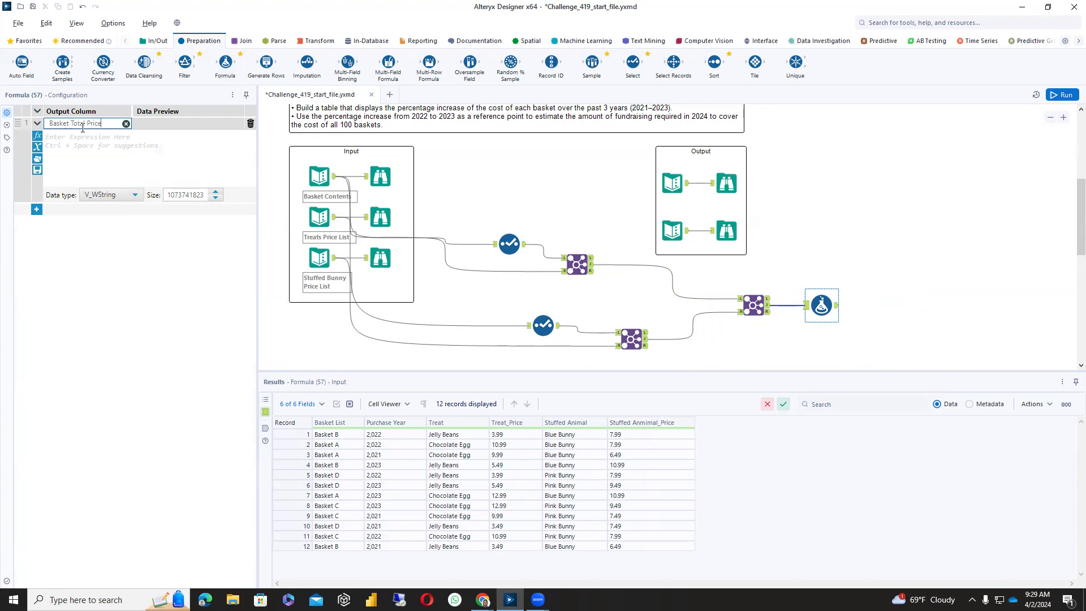
click(118, 161)
- Set the Basket Total Price data type to FixedDecimal with precision 8 and scale 2
click(134, 194)
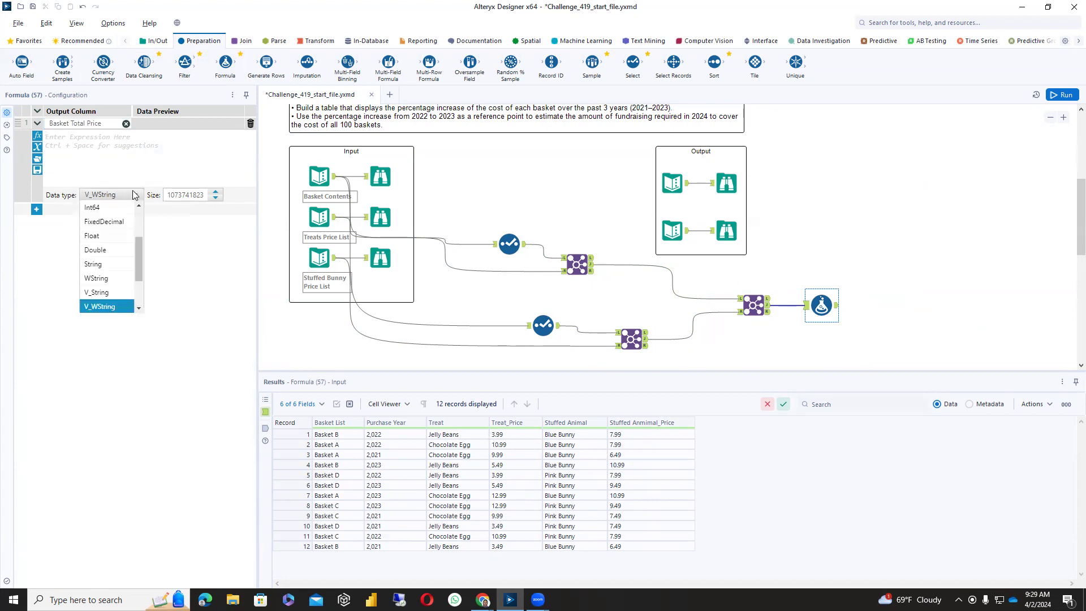
click(104, 222)
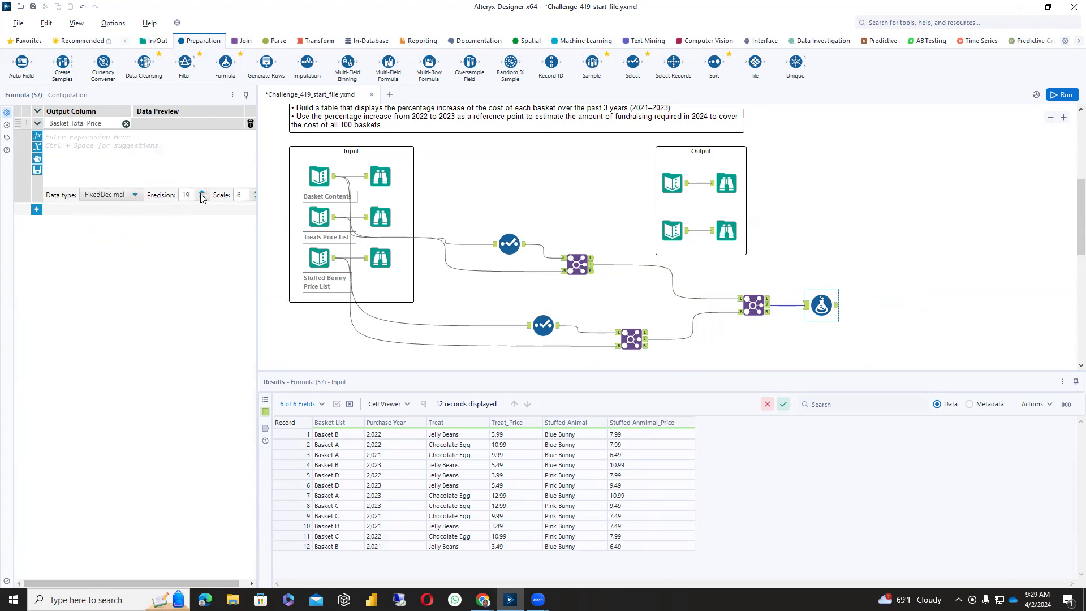
drag(185, 195, 169, 197)
text(8)
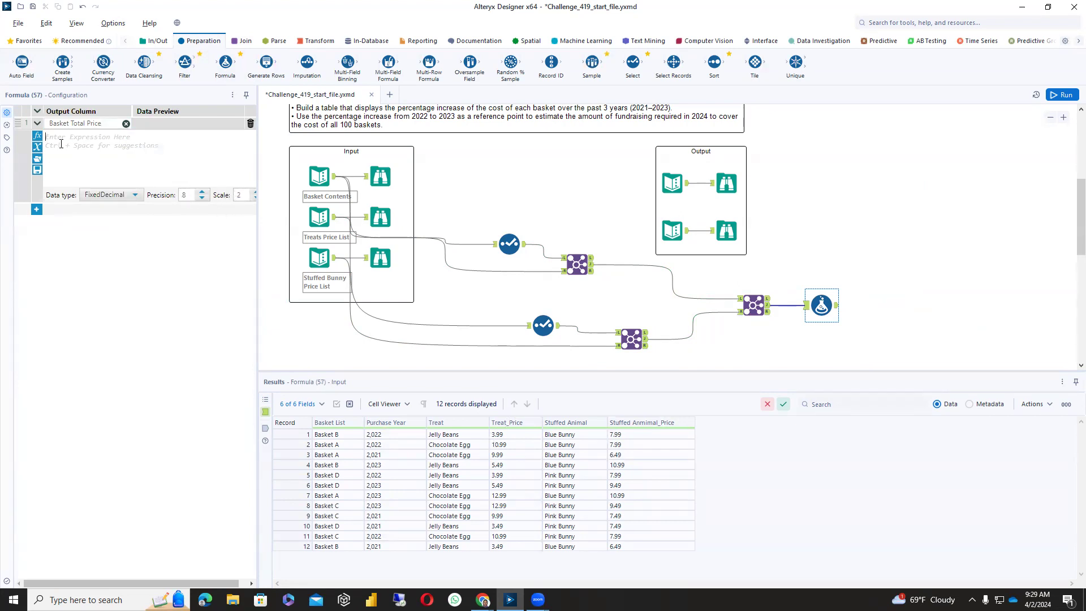
- Enter the Basket Total Price expression as [Treat_Price]+[Stuffed Animal_Price]
text([)
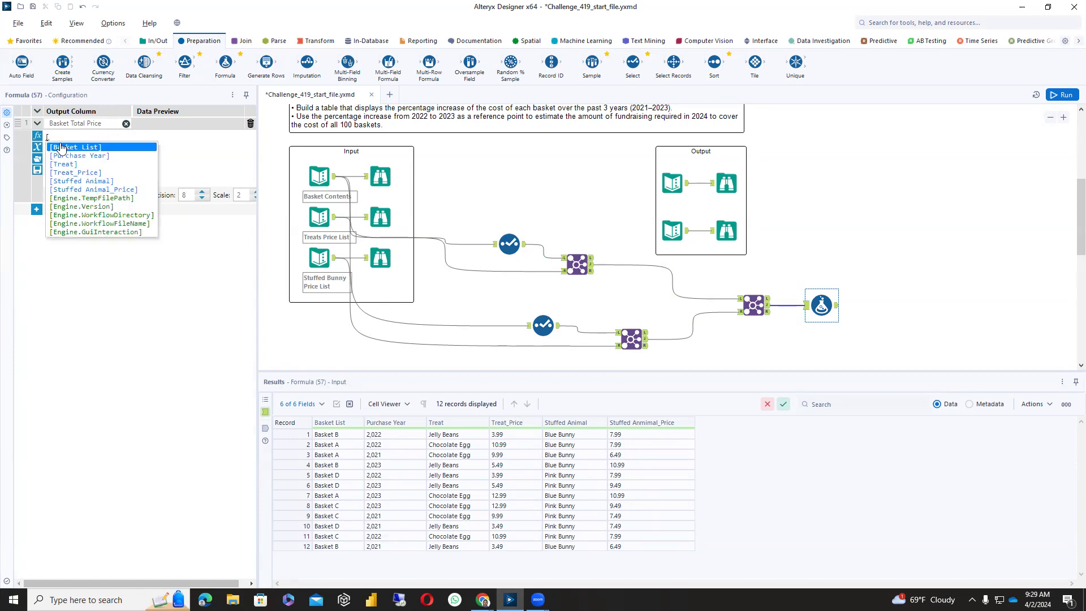
click(91, 172)
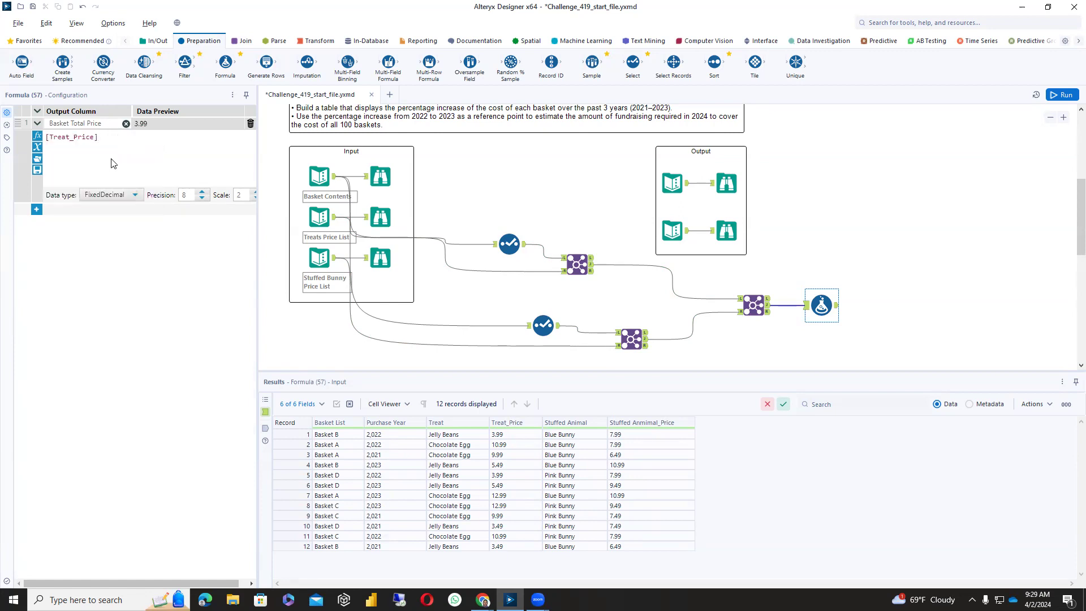
text(+[)
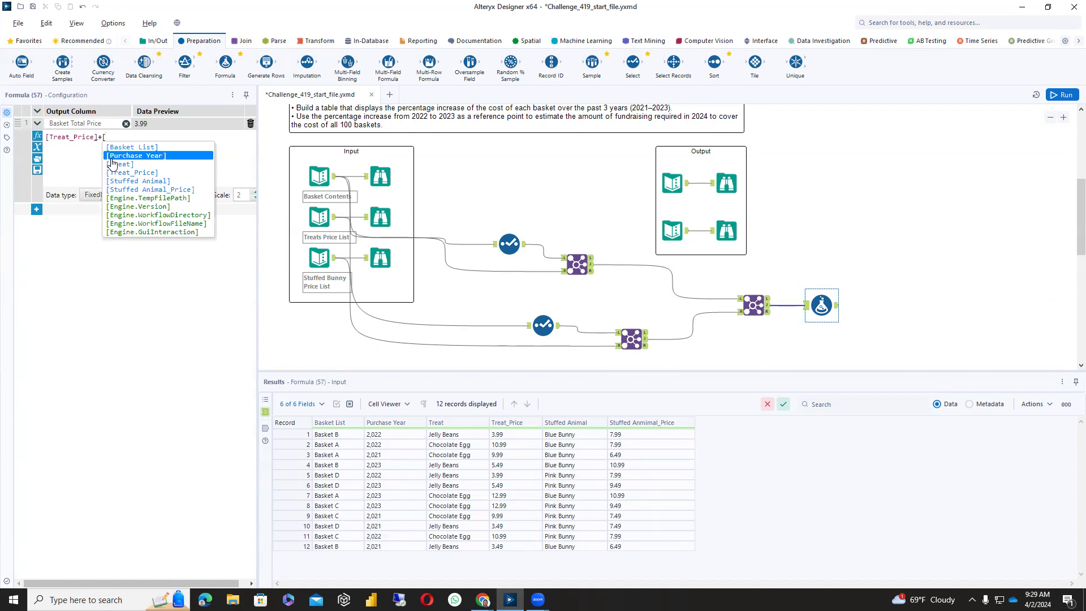
click(162, 190)
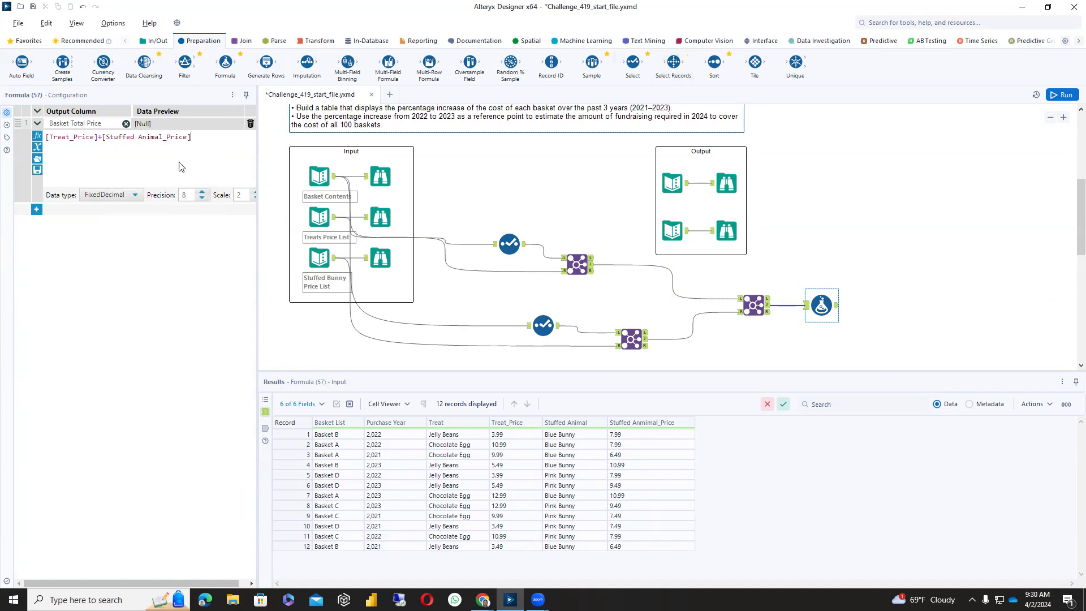
- Run the workflow and display the Formula tool's output data
click(747, 290)
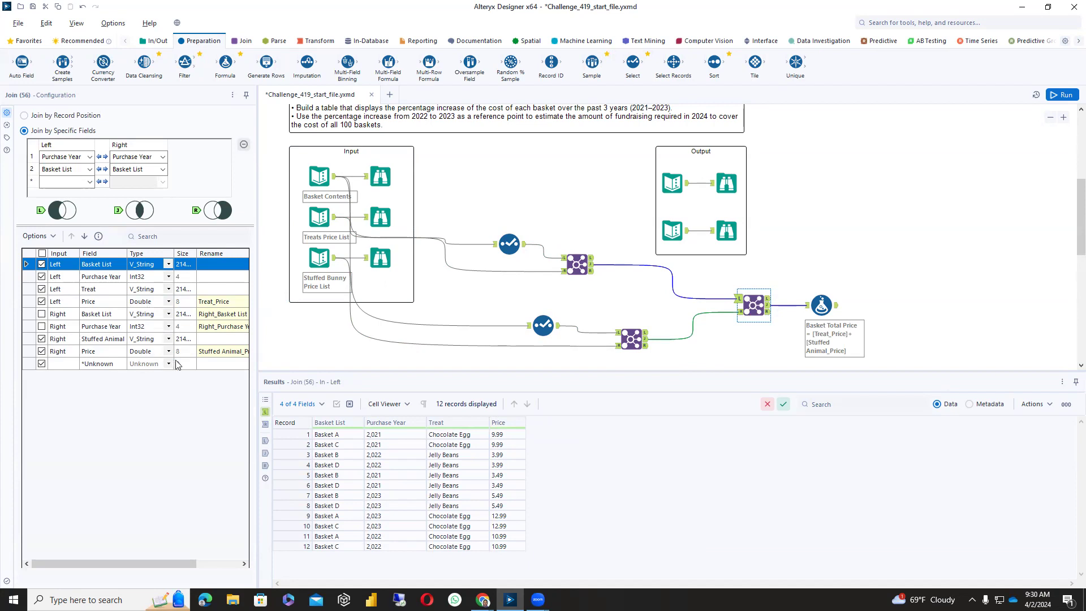
click(1056, 96)
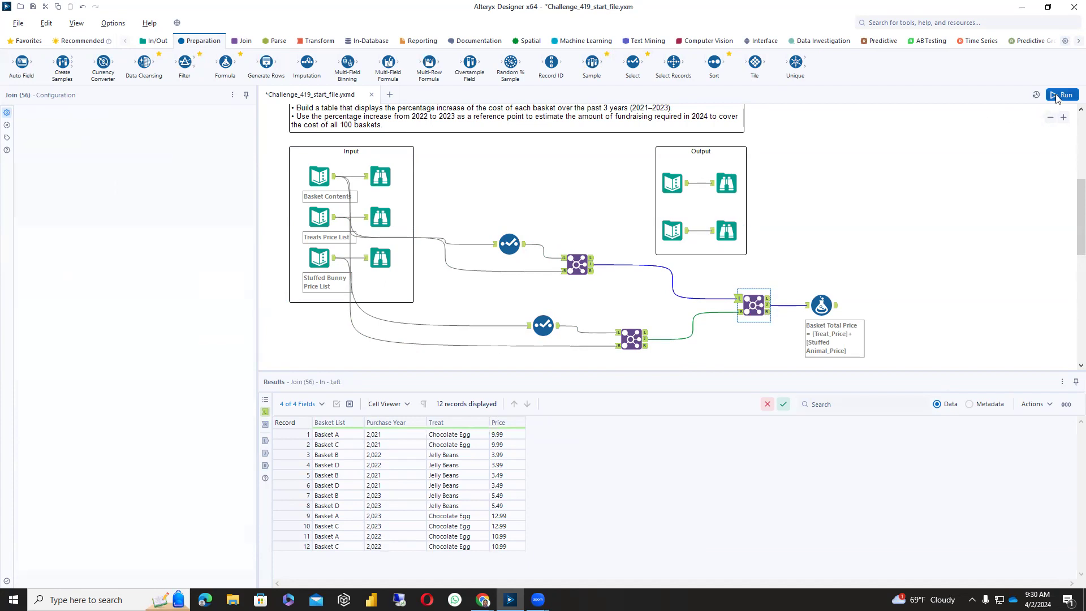
click(838, 308)
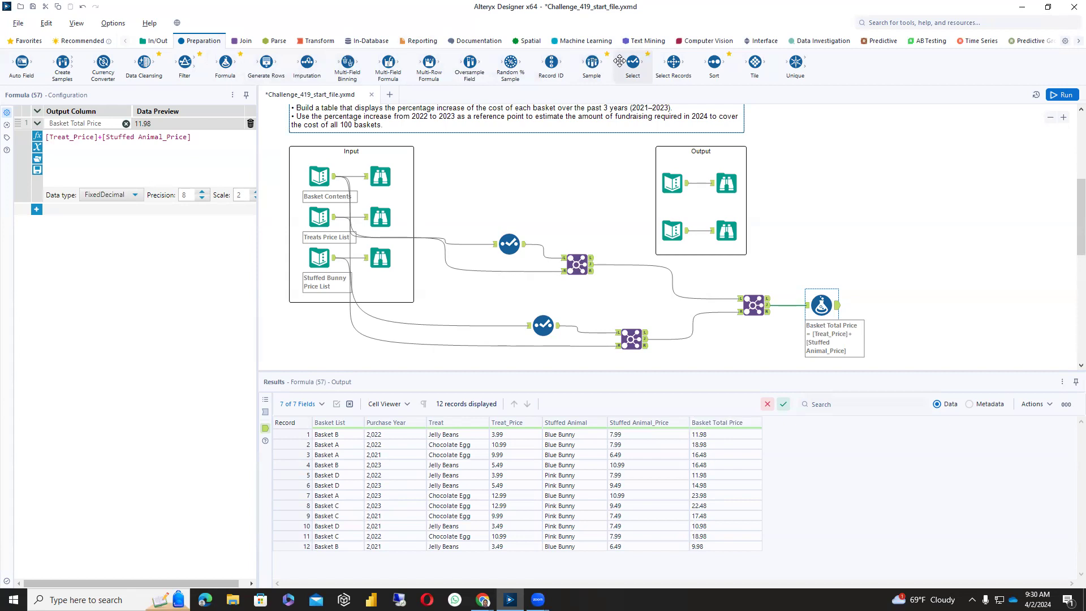
- Add a Select tool after the Basket Total Price formula, exclude Treat, Treat_Price, Stuffed Animal and Stuffed Animal_Price, and run the workflow
drag(632, 62, 896, 305)
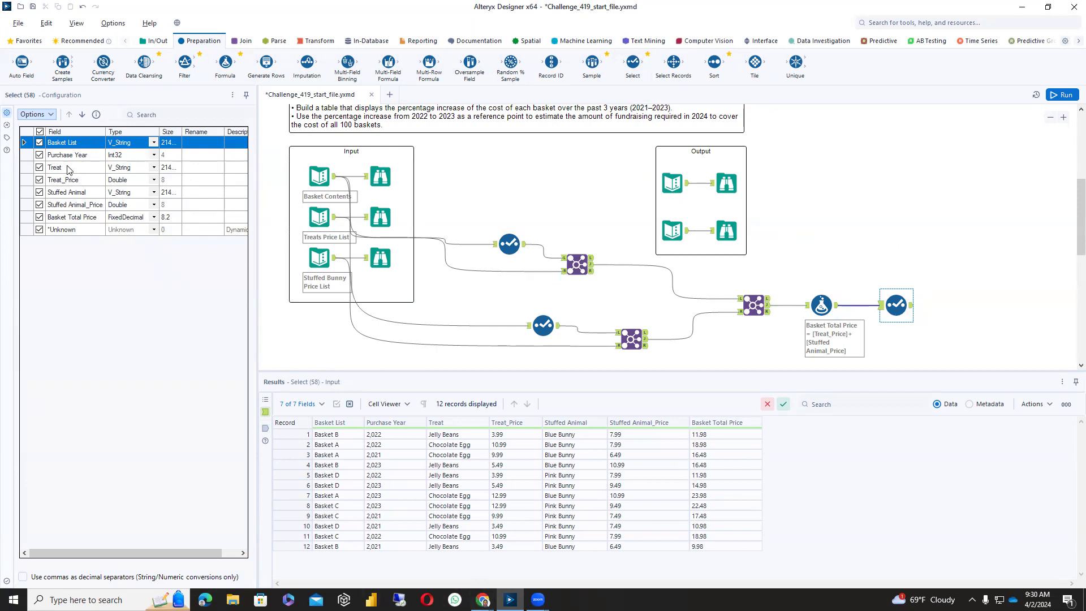
click(39, 168)
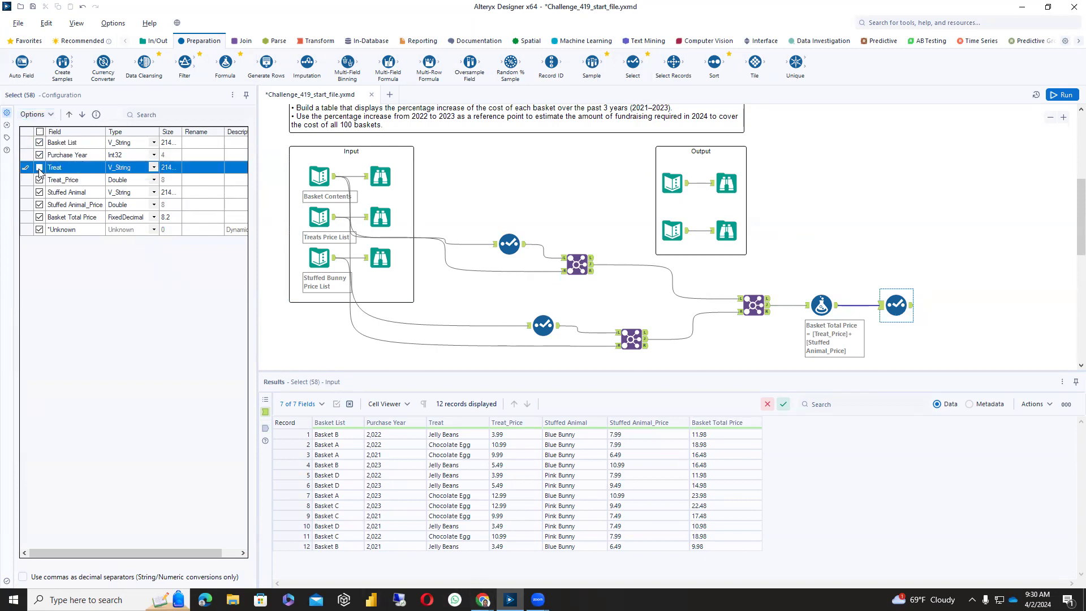
click(39, 180)
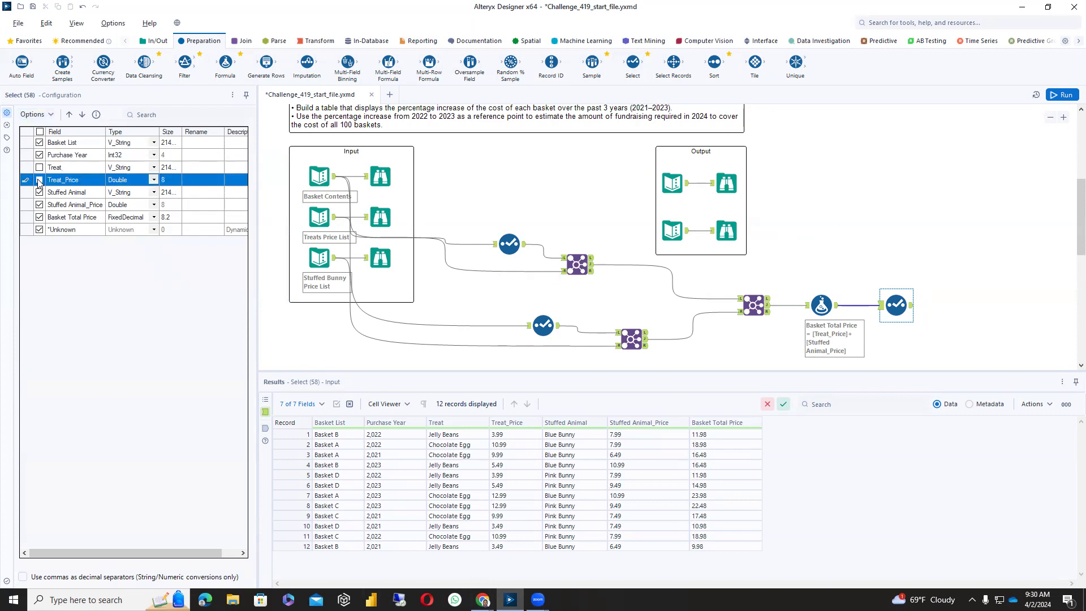
click(39, 192)
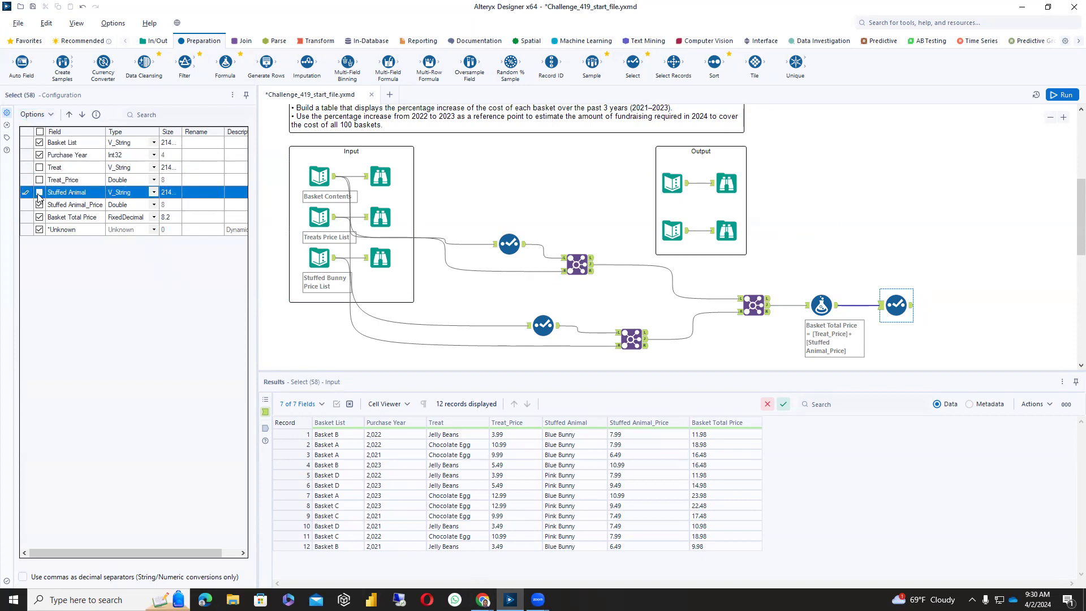
click(39, 205)
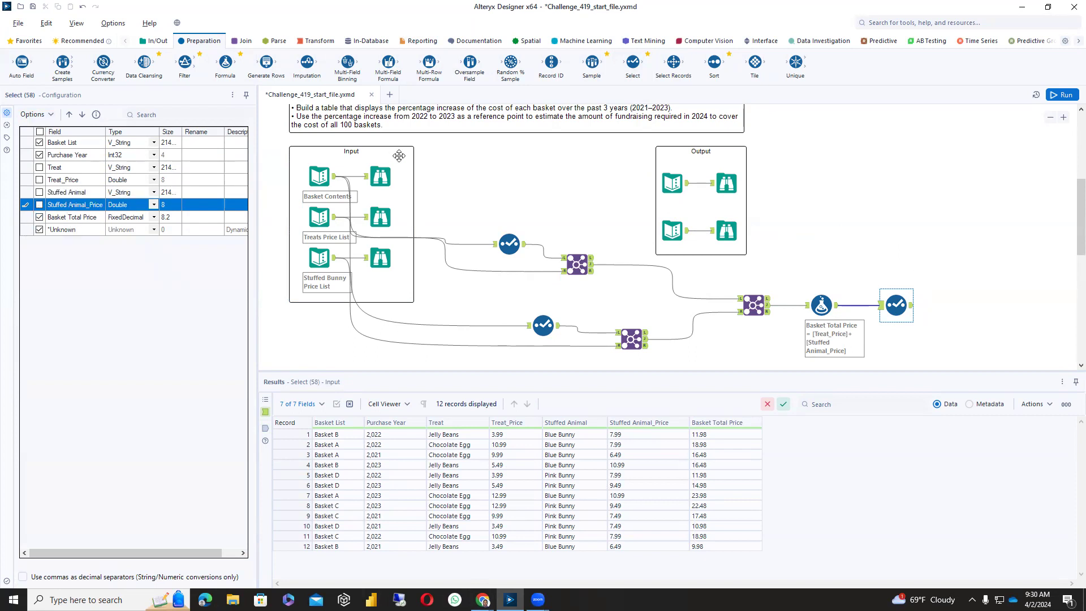
click(1064, 95)
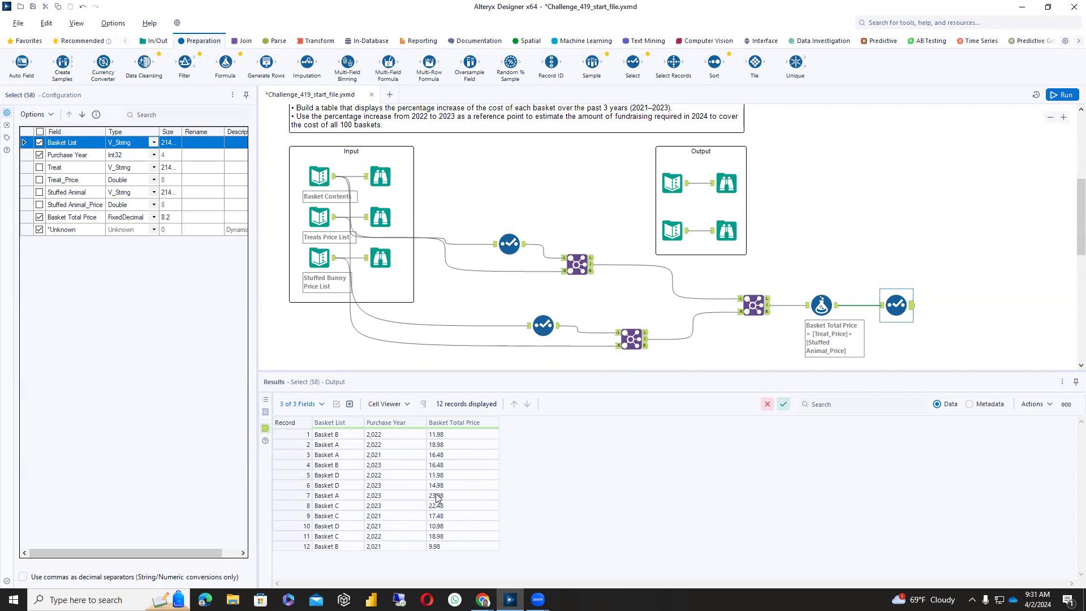
- Add a Cross Tab tool after the last Select tool, grouping by Basket List with Purchase Year as the column headers
click(317, 41)
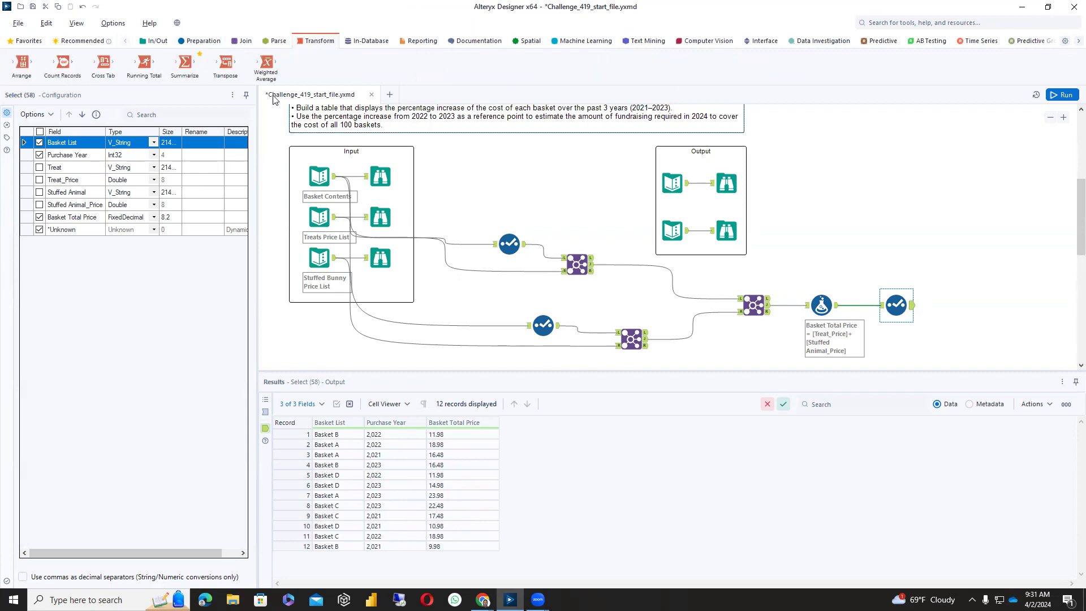
drag(109, 69, 979, 308)
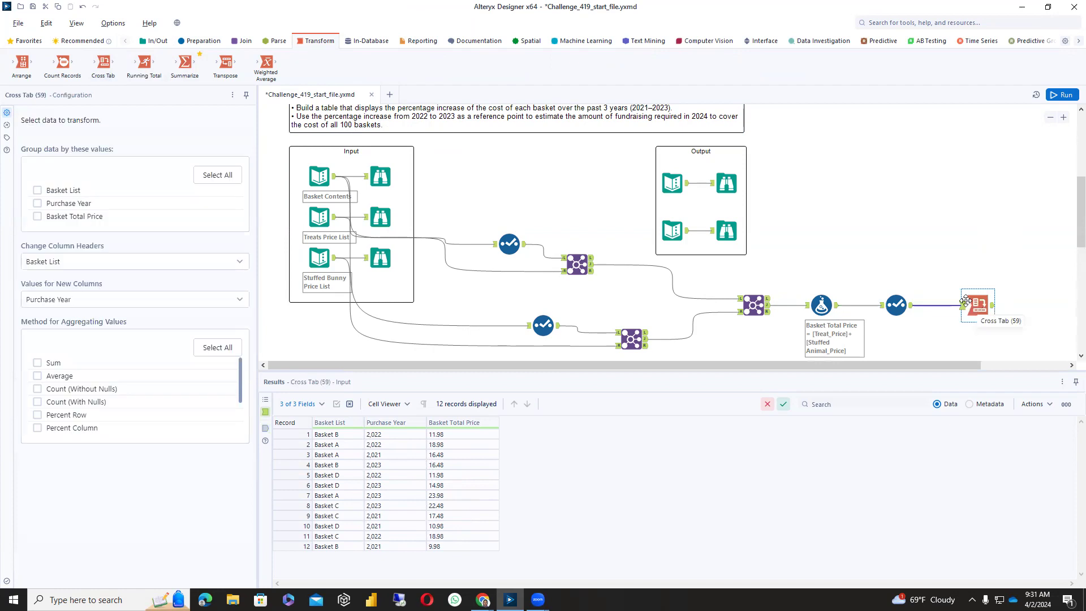
click(37, 192)
click(92, 262)
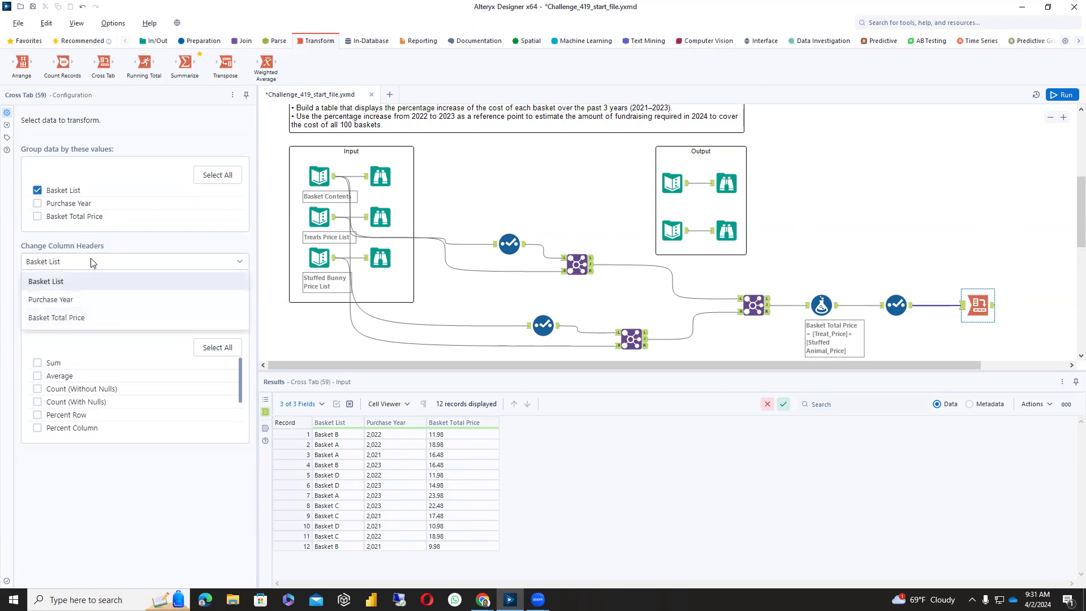
click(93, 310)
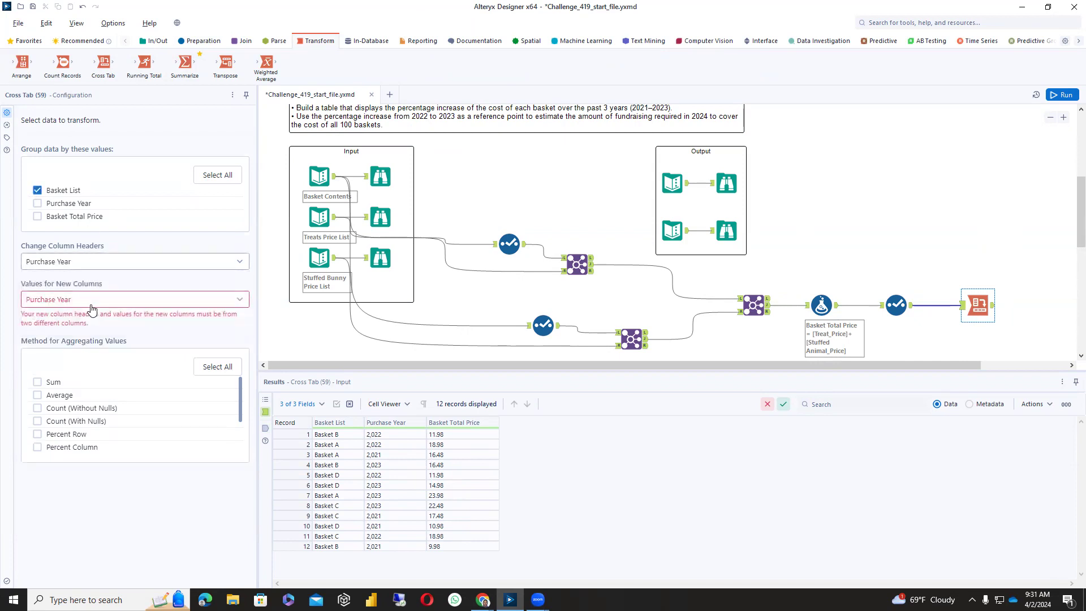
- Fill the Cross Tab's new columns with the Sum of Basket Total Price, then run the workflow and display the tool's output
click(99, 304)
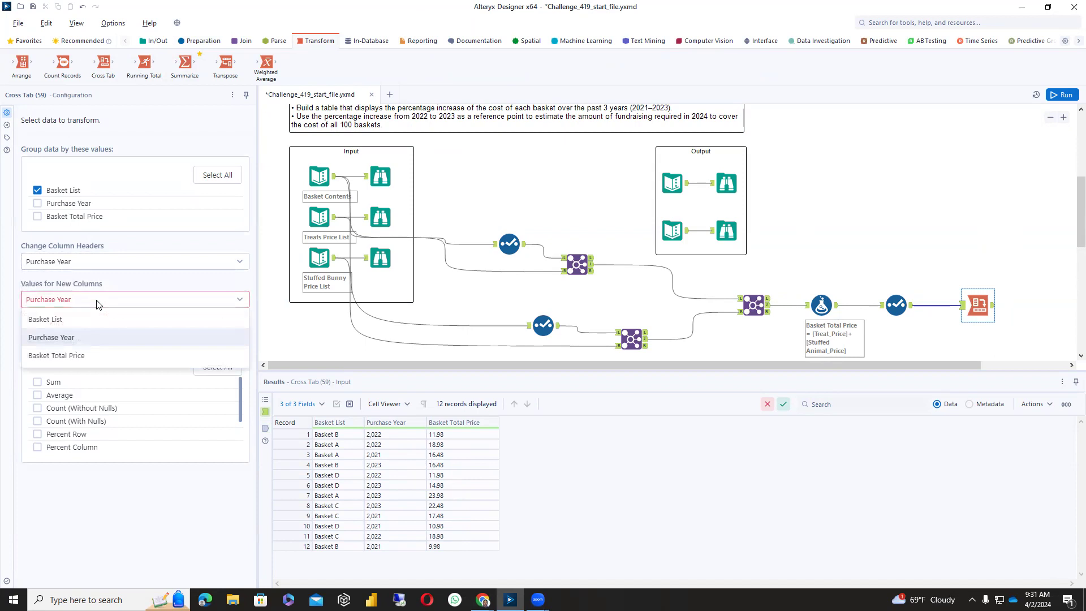
click(93, 355)
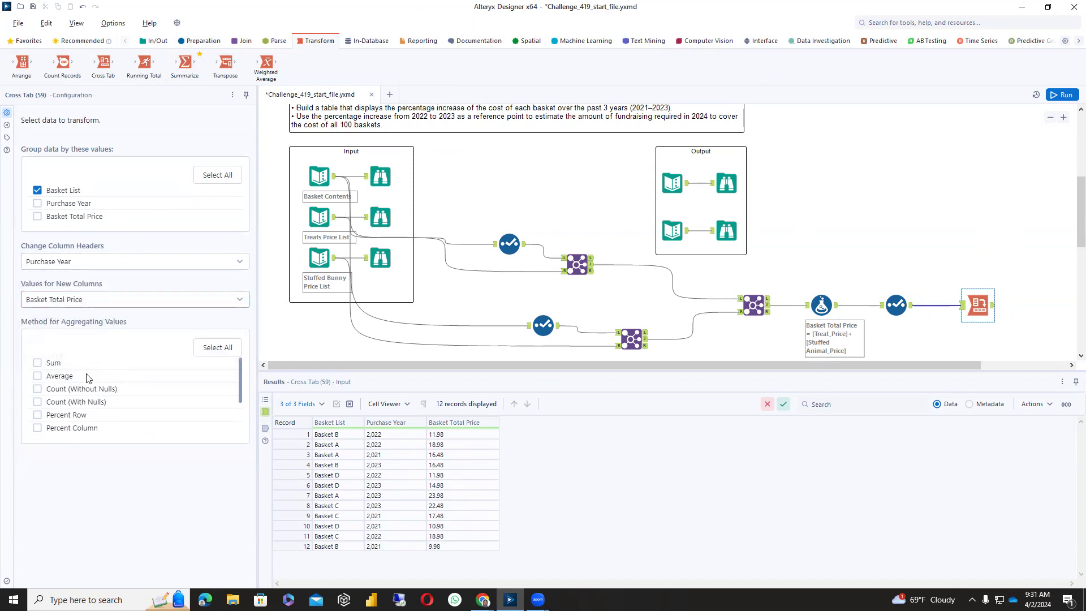
click(38, 364)
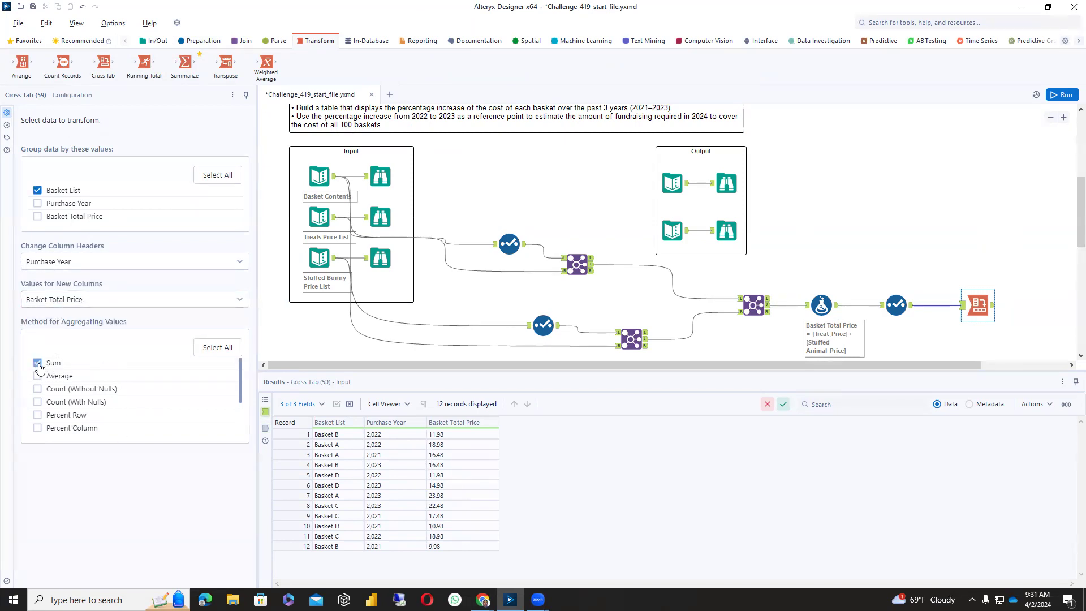
click(1066, 95)
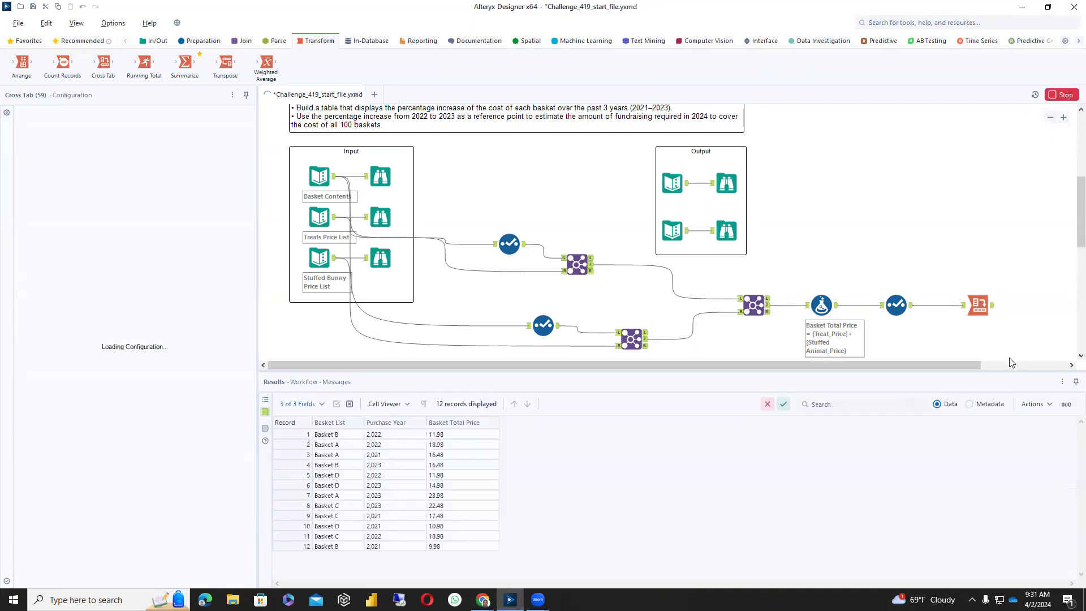
click(994, 309)
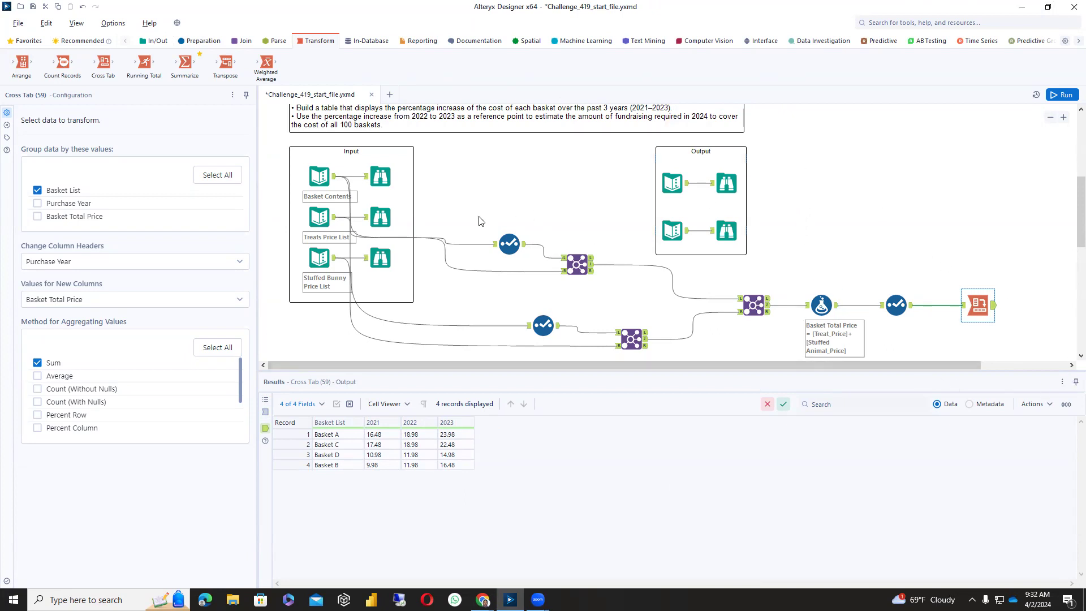
- Add a Formula tool after the Cross Tab with a new Double column named Percentage Change from 2021 to 2022
click(198, 43)
drag(225, 62, 1041, 302)
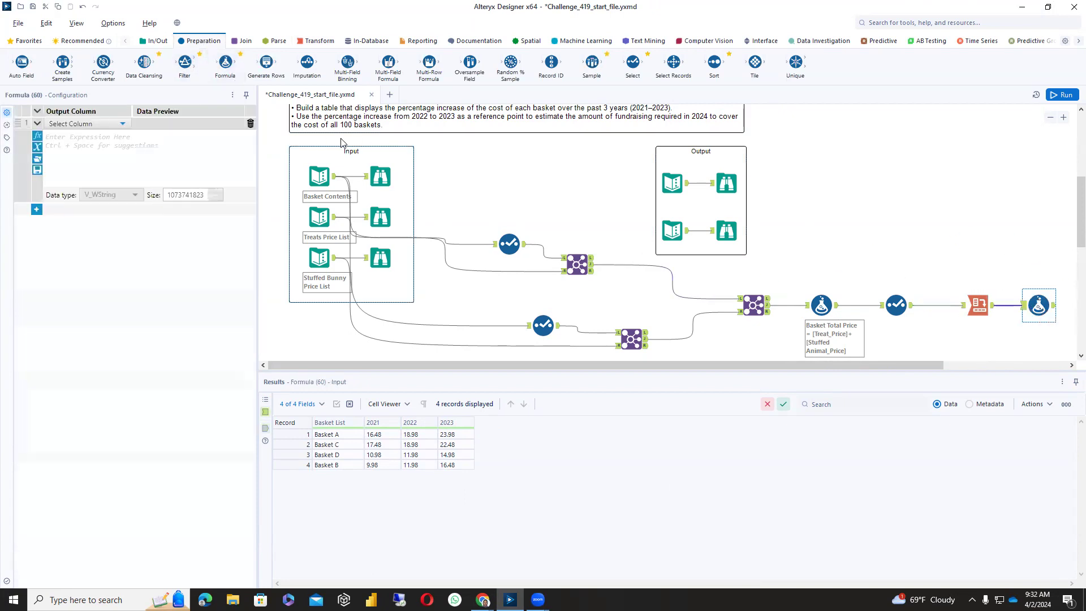
click(123, 124)
click(64, 137)
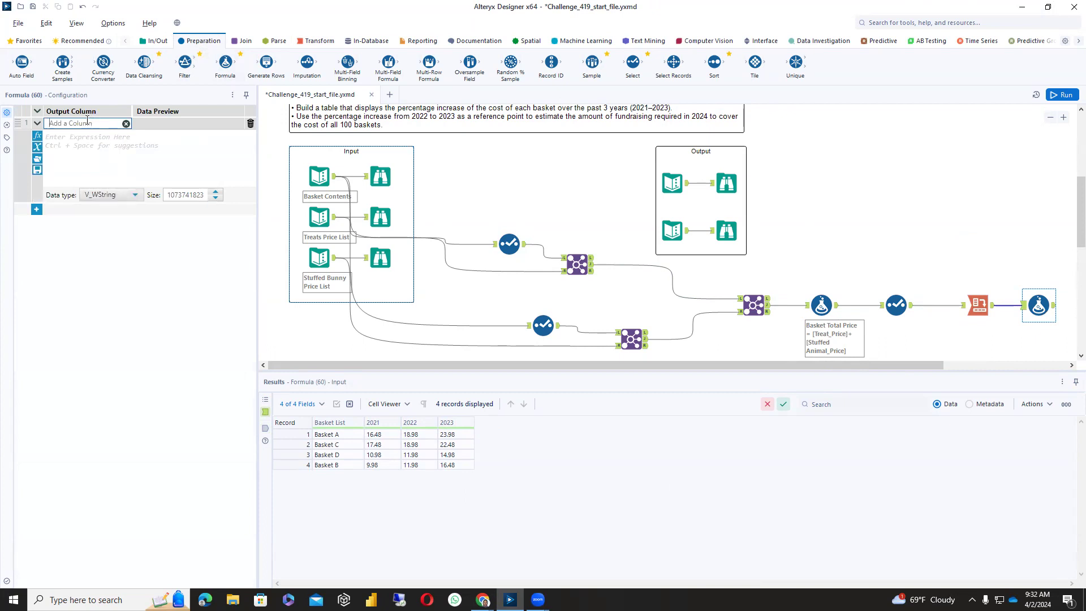
text(Pe)
text(2021)
text( to 2023)
click(135, 196)
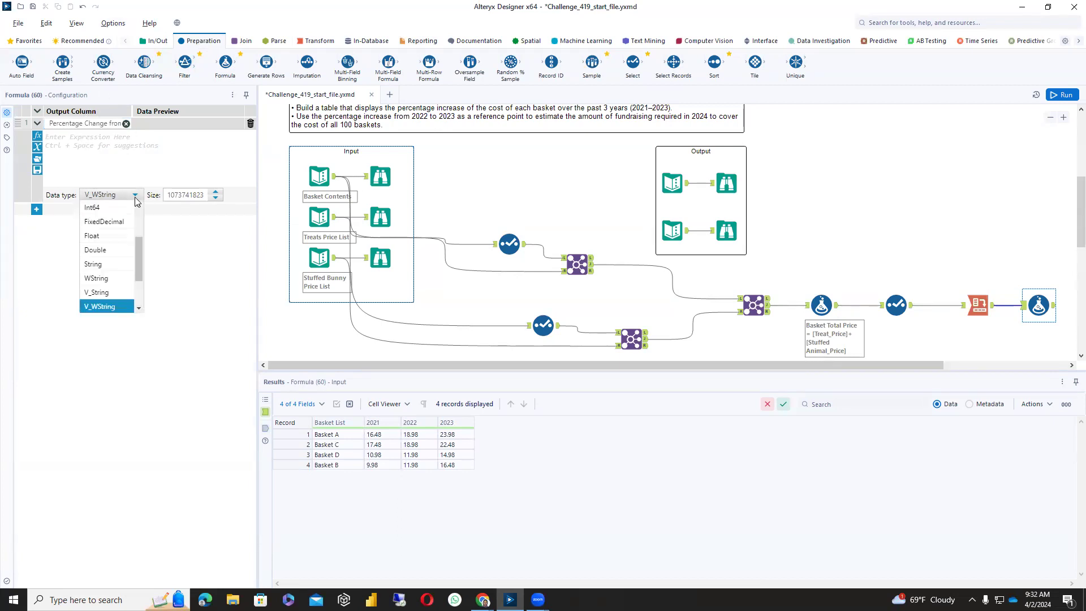
click(97, 249)
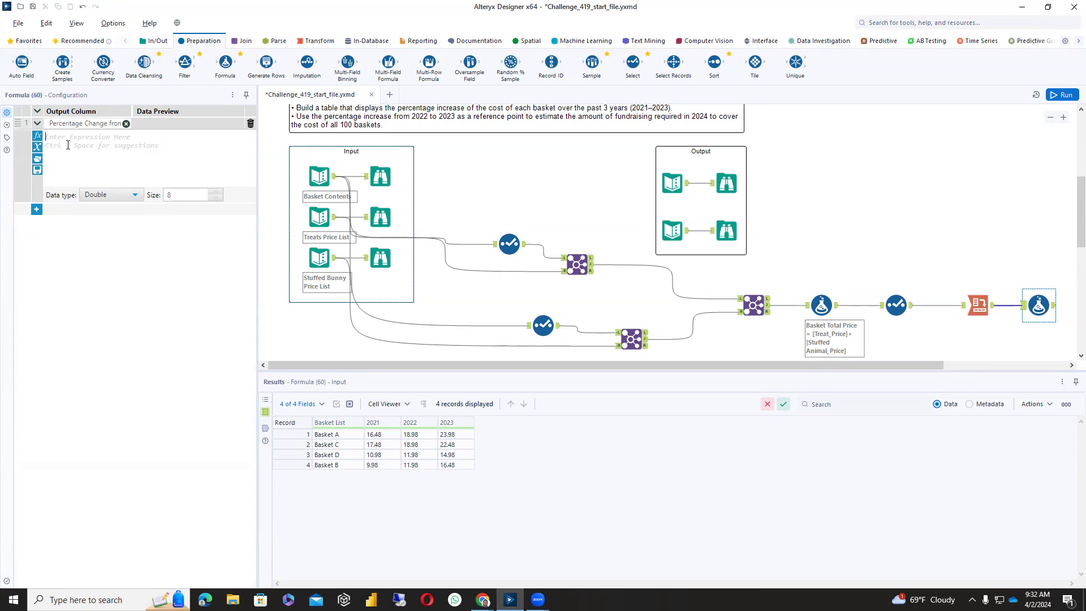
- Enter the 2021 to 2022 percentage change expression as (([2022]-[2021])/[2021])*100
text([)
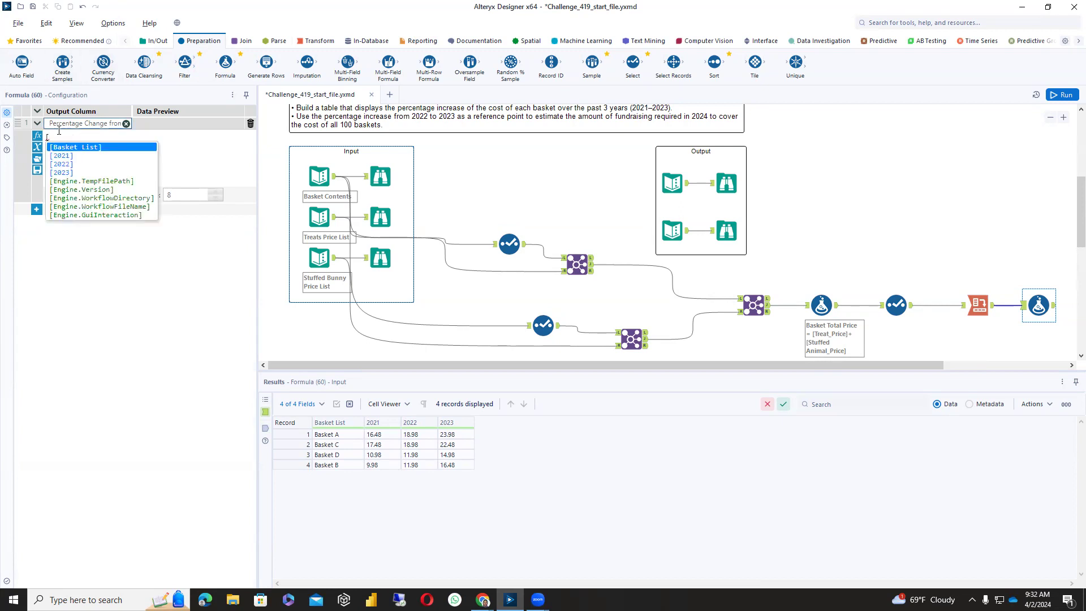
click(62, 164)
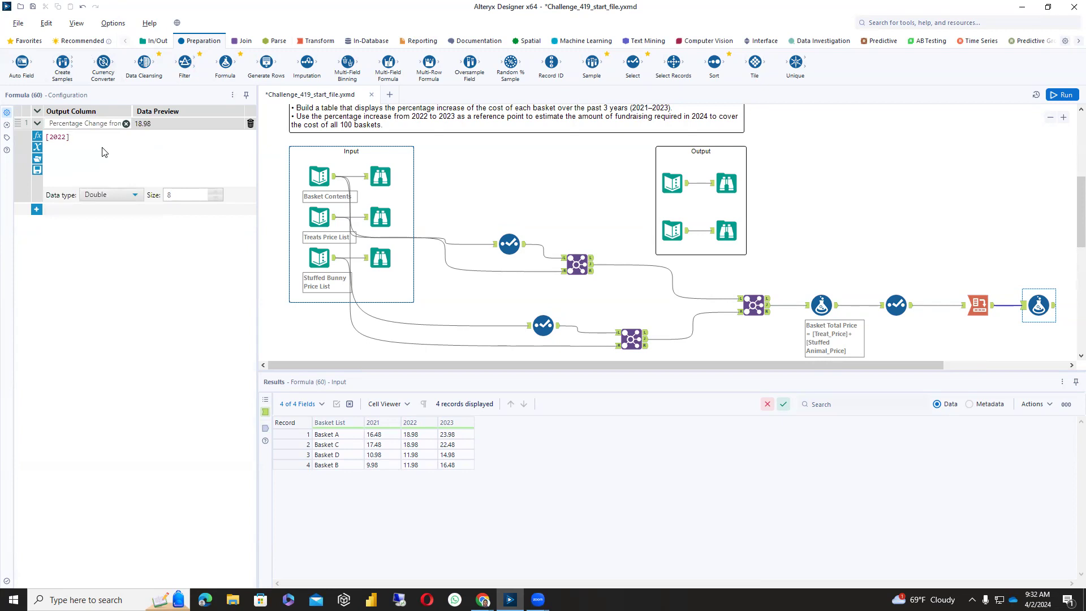
text(-[)
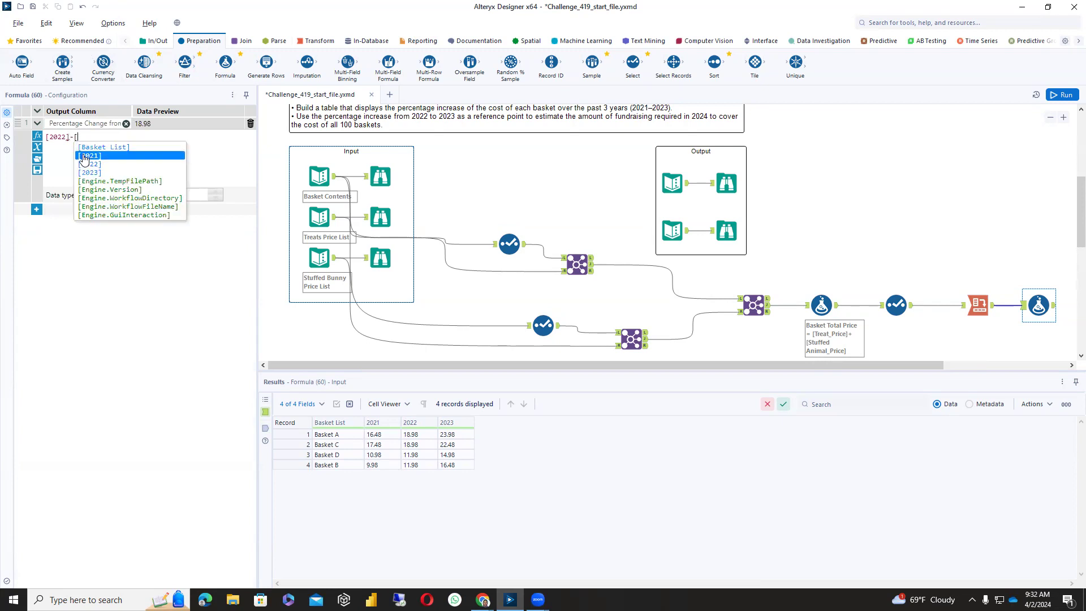
click(95, 165)
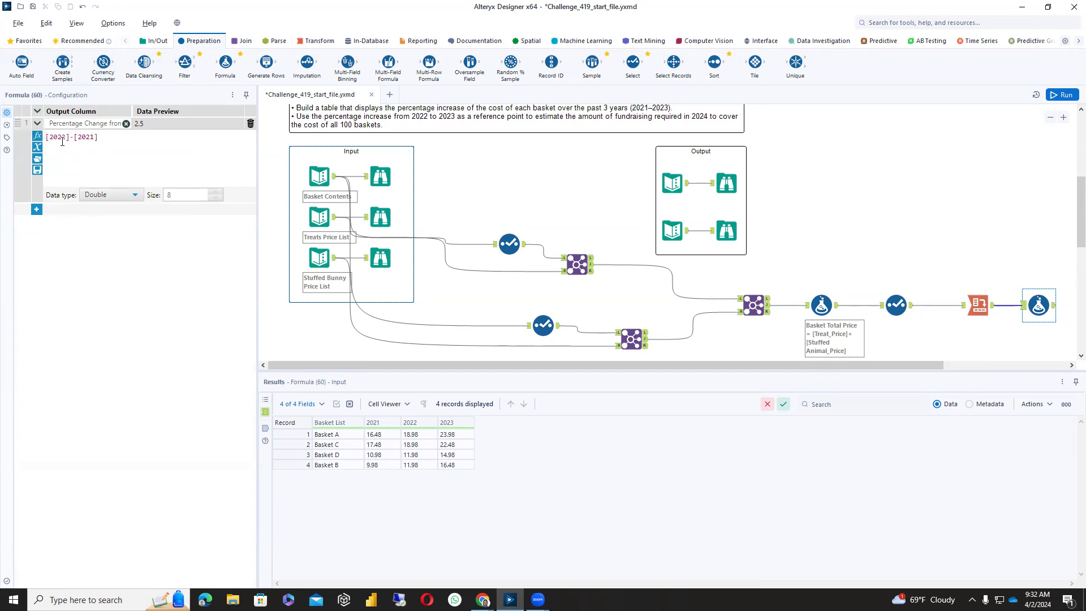
text(()
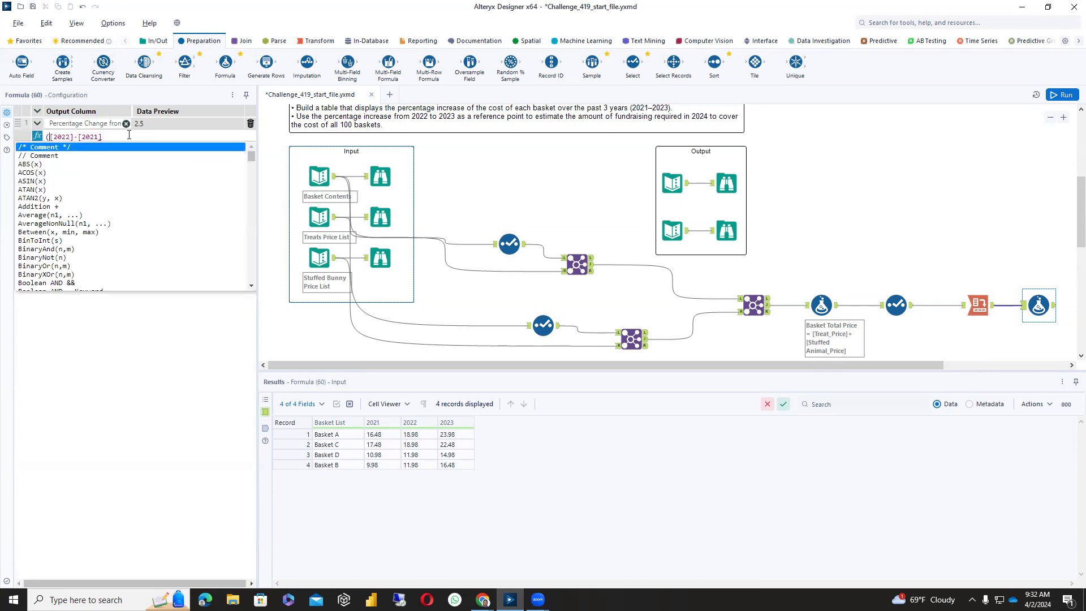
click(129, 135)
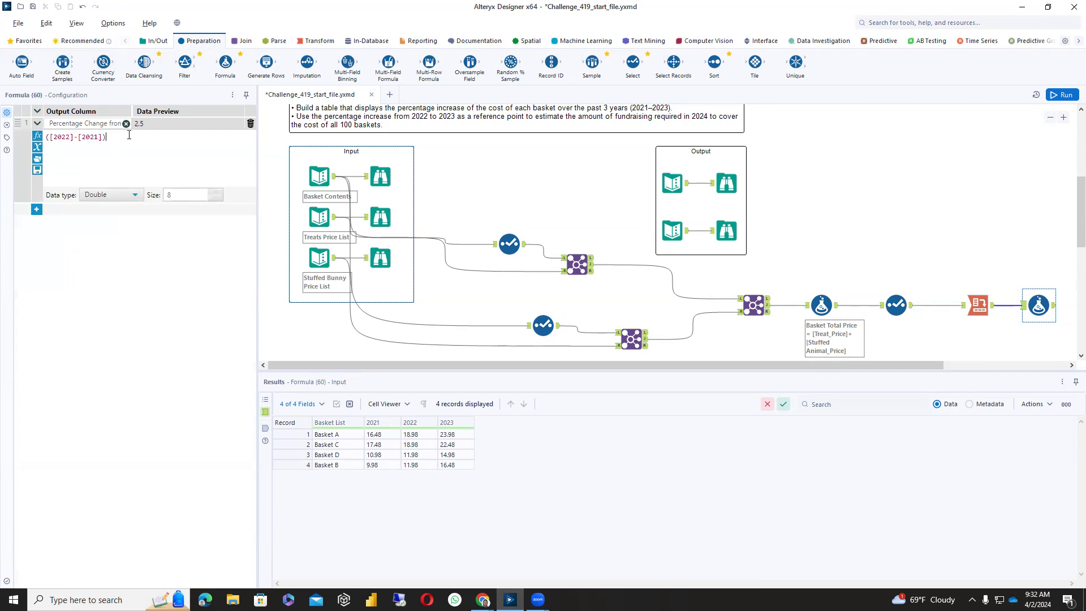
text()/[2021)
text(])
text(()
click(147, 140)
text(*100)
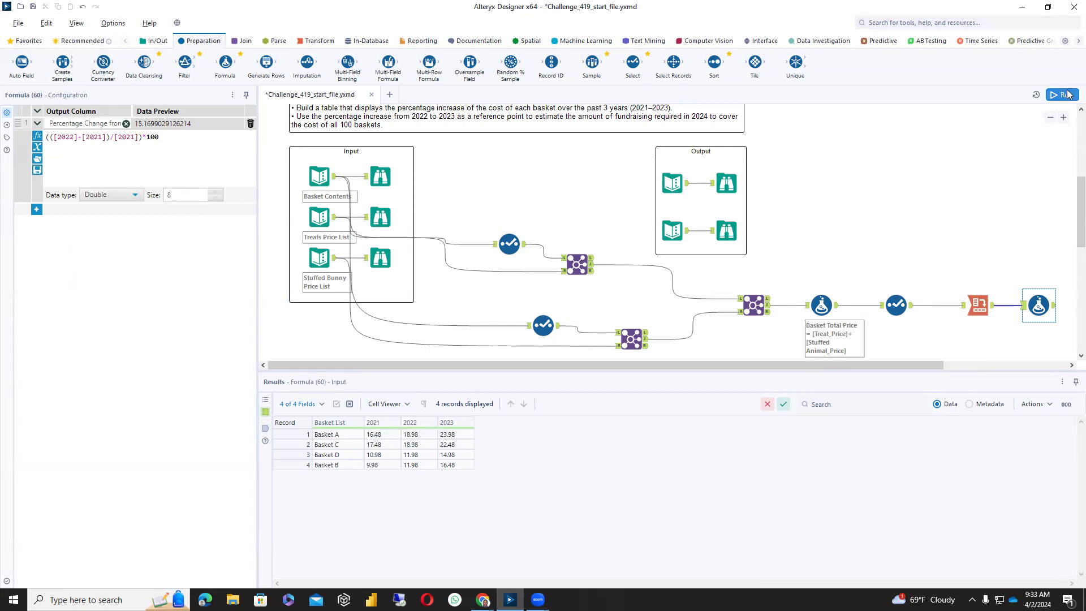
- Run the workflow and display the output data of the percentage change Formula tool
click(954, 338)
drag(938, 367, 1063, 376)
click(904, 306)
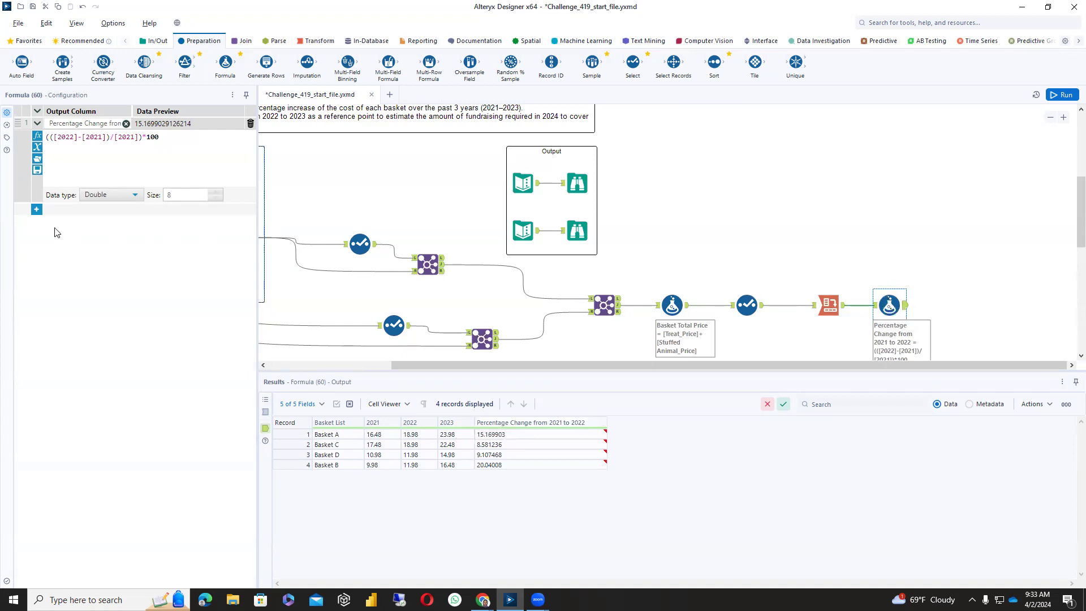
- Add a second output column to the Formula tool named Percentage Change from 2022 to 2023
click(36, 210)
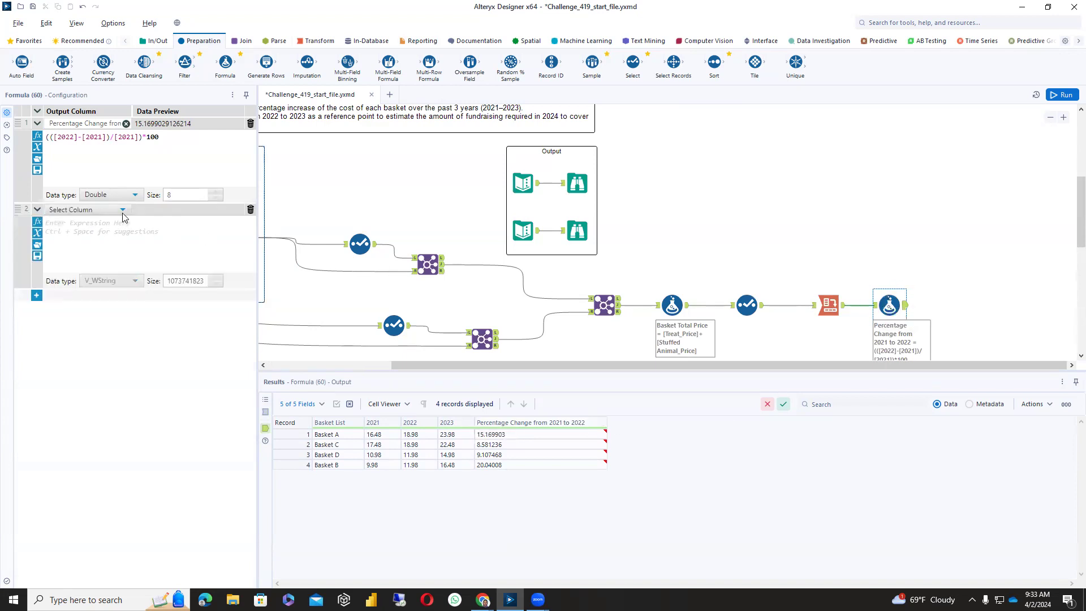
click(122, 211)
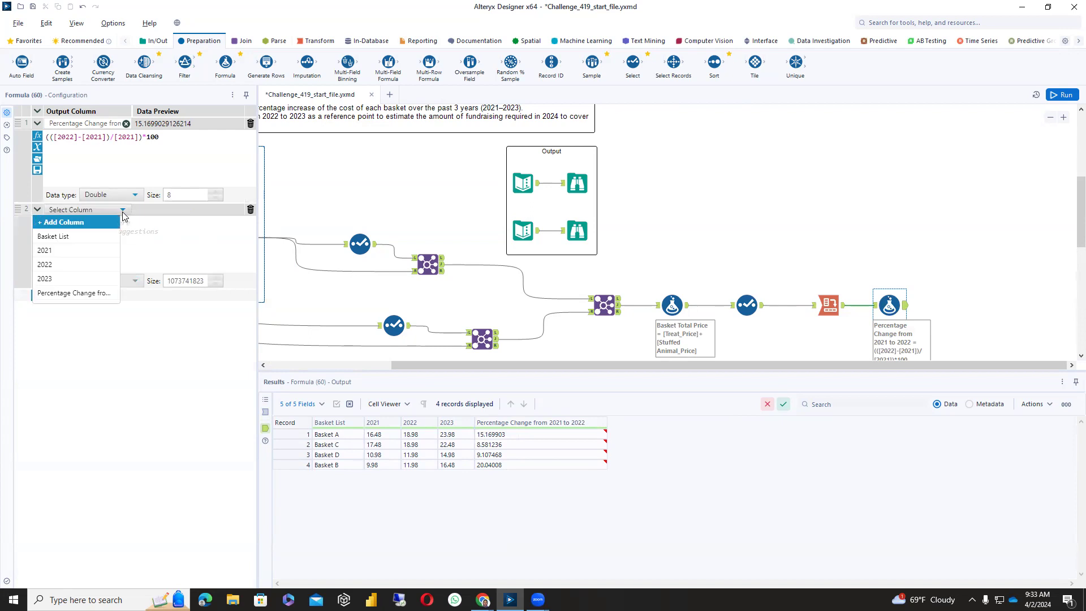
click(103, 293)
click(104, 211)
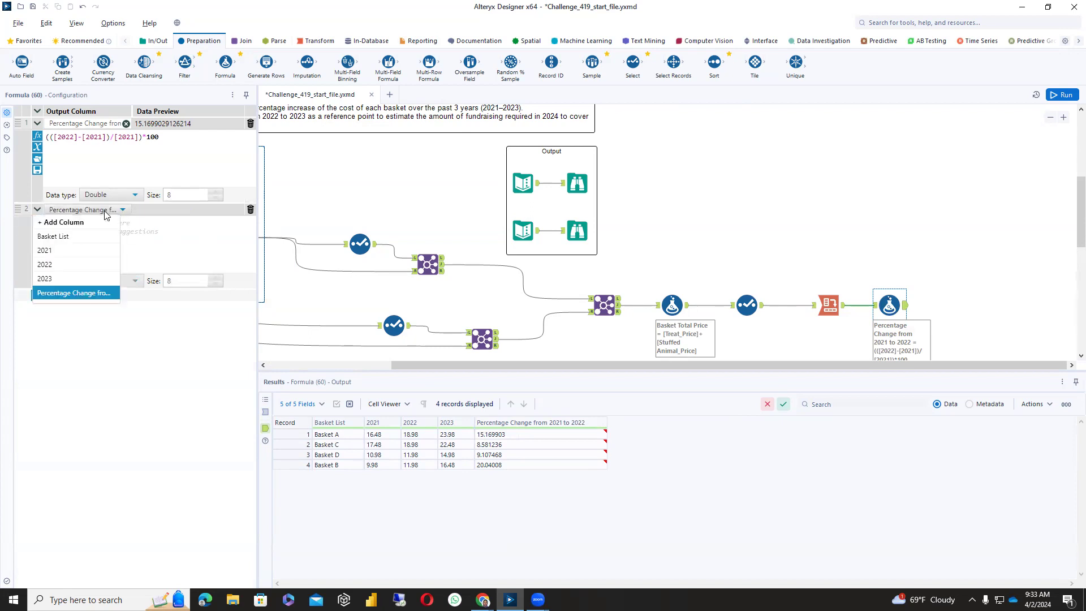
click(88, 223)
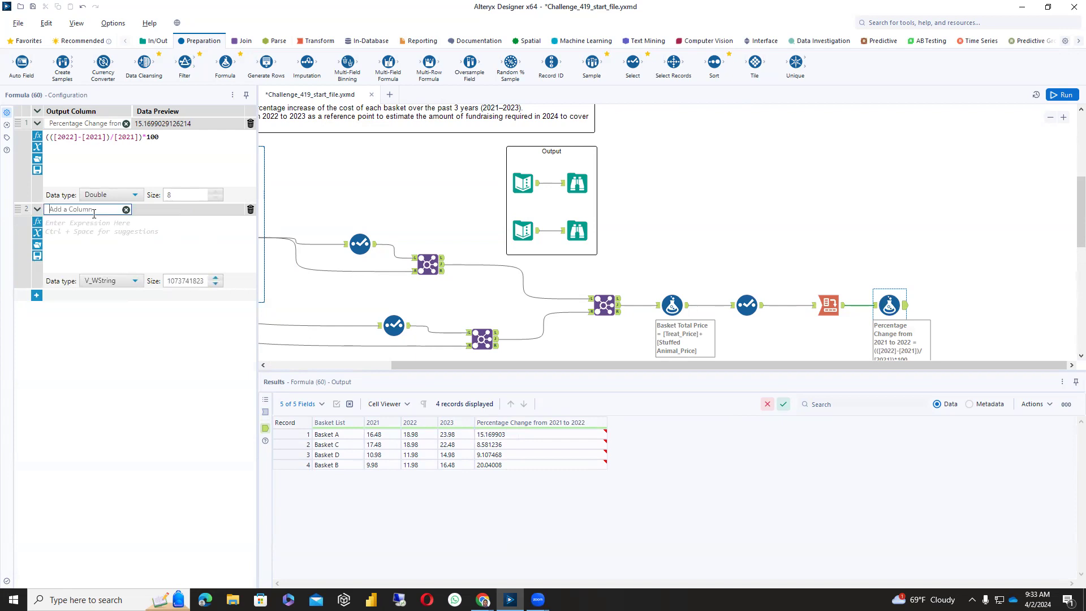
text(P)
text(ercentage Change from 2023)
key(BackSpace)
text(2 to 2023)
- Enter the 2022 to 2023 percentage change expression as (([2023]-[2022])/[2022])*100 with data type Double
click(81, 234)
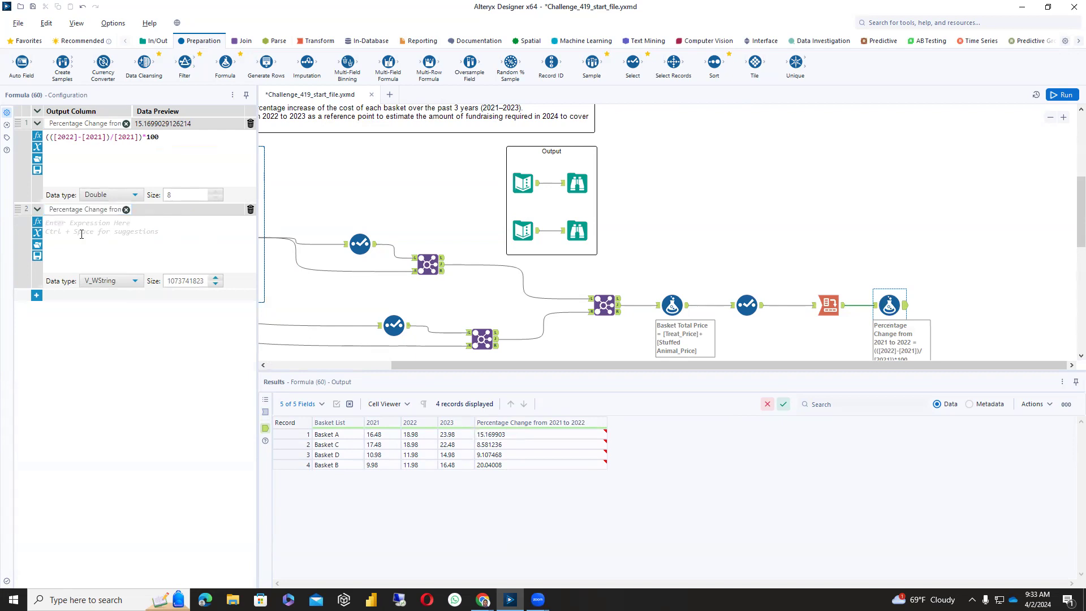
text((()
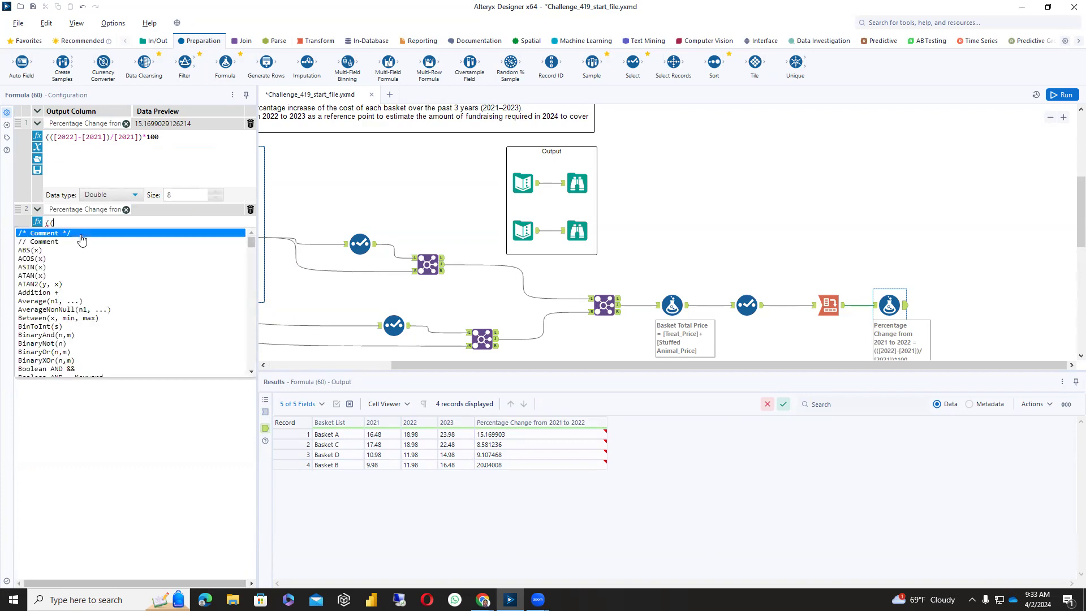
text([2023]-[2022)
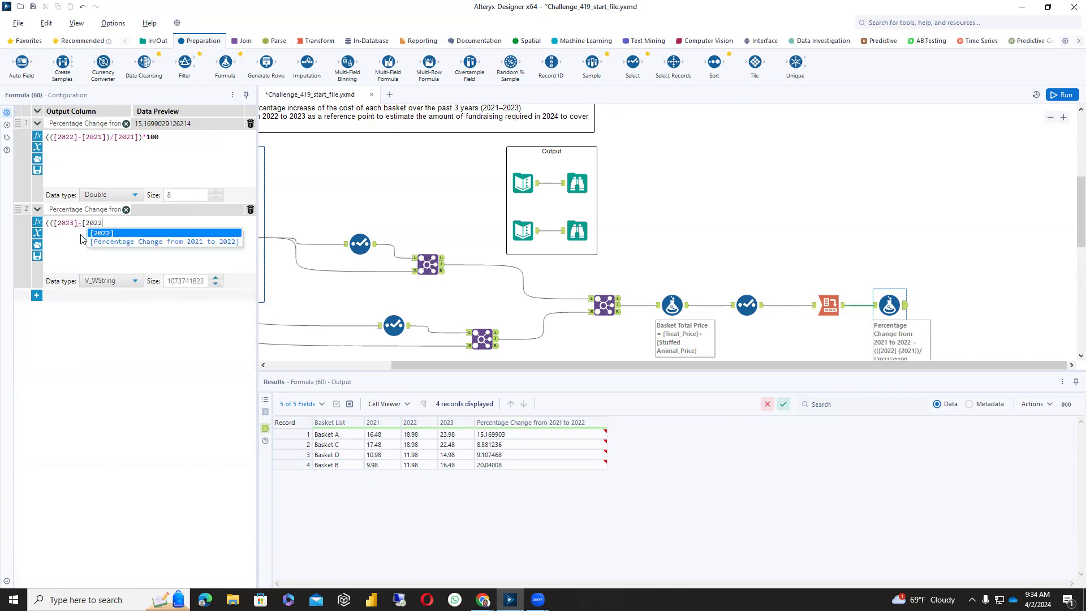
text(])/[)
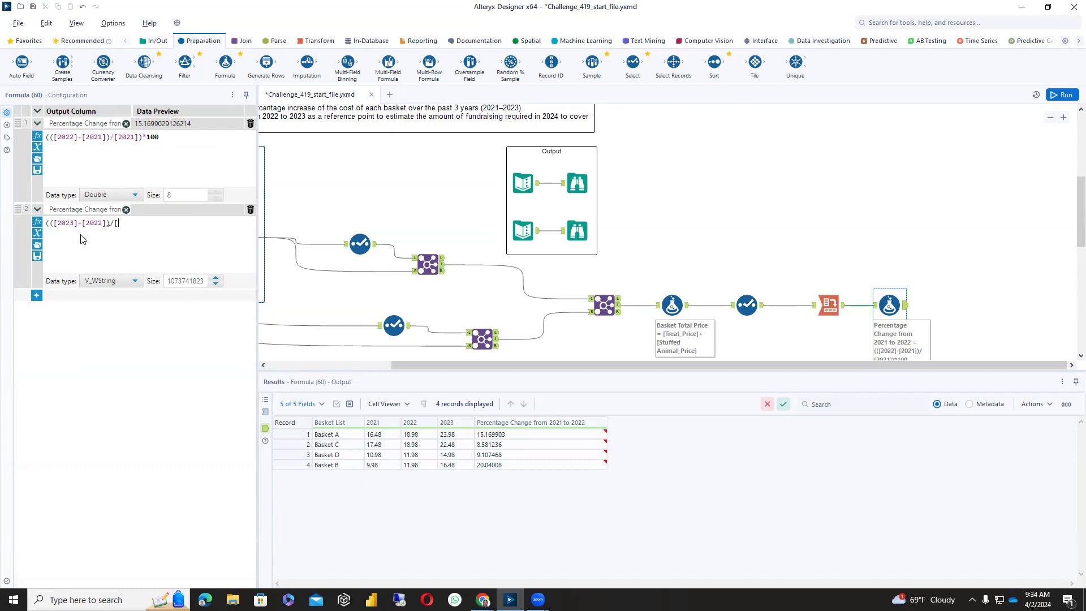
text(202)
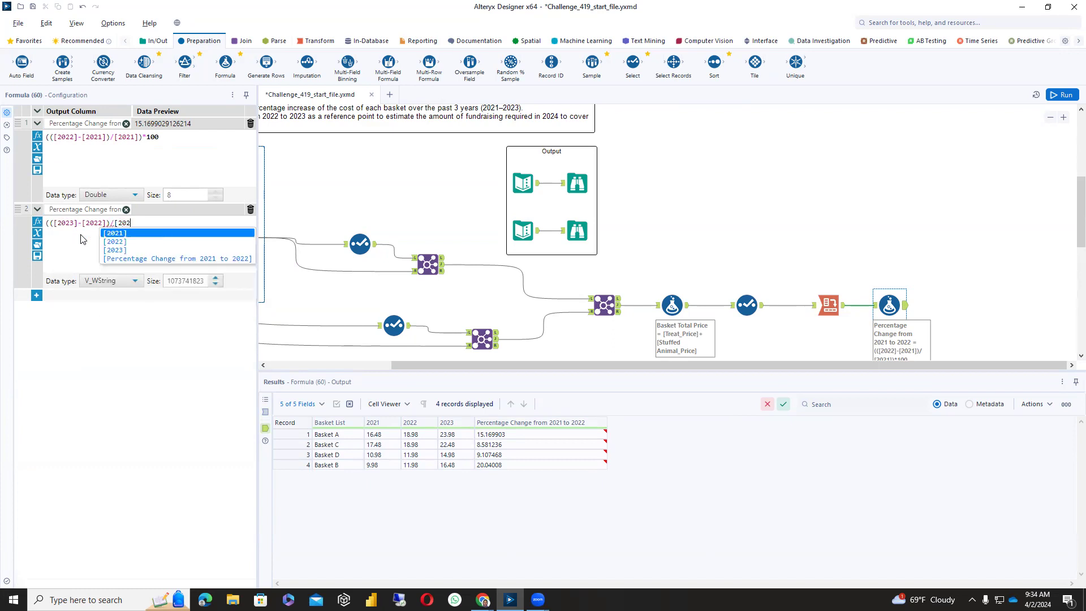
text(2])
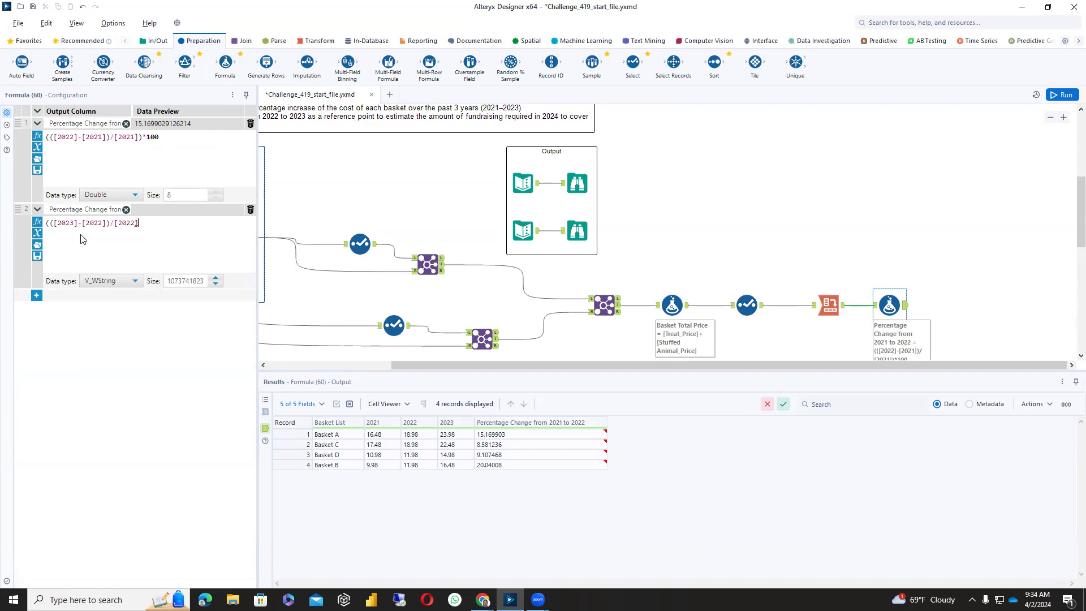
text()*100)
click(115, 282)
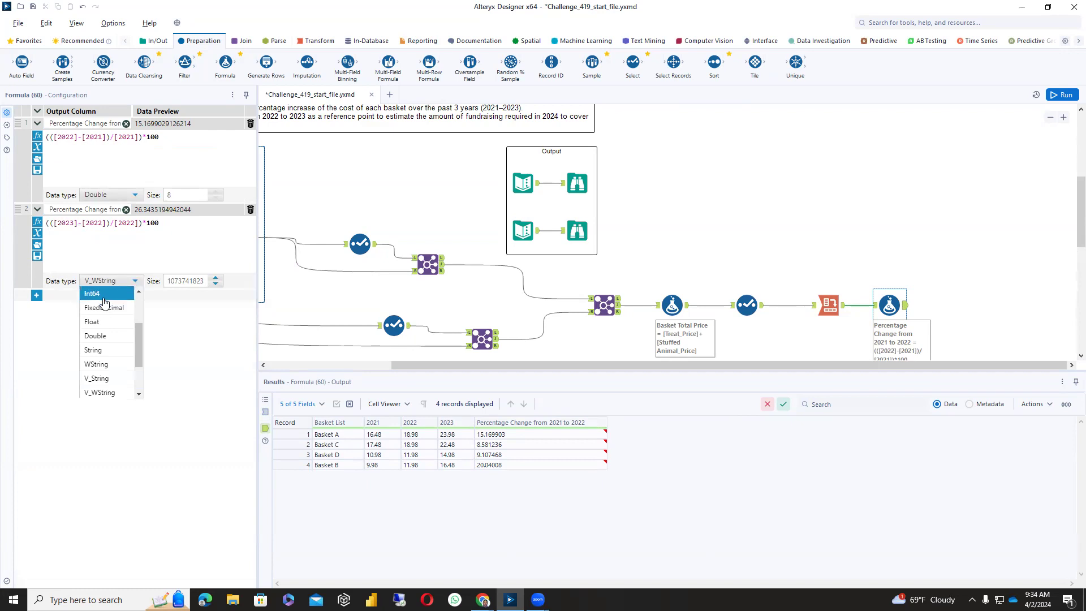
click(108, 336)
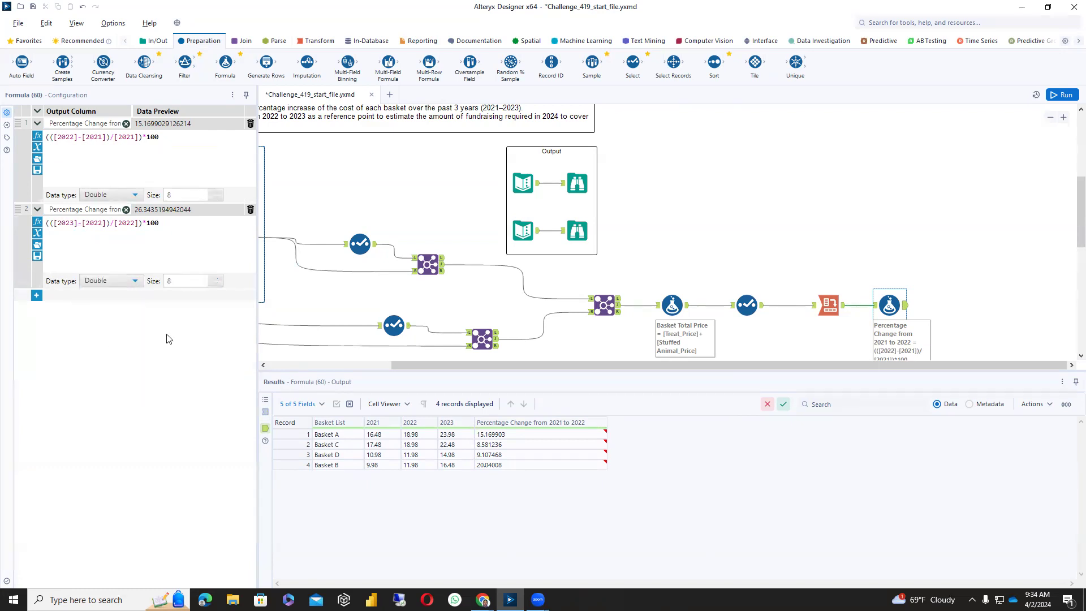
- Run the workflow and compare the Formula tool's percentage columns with the expected results in the first output Browse tool
click(1055, 97)
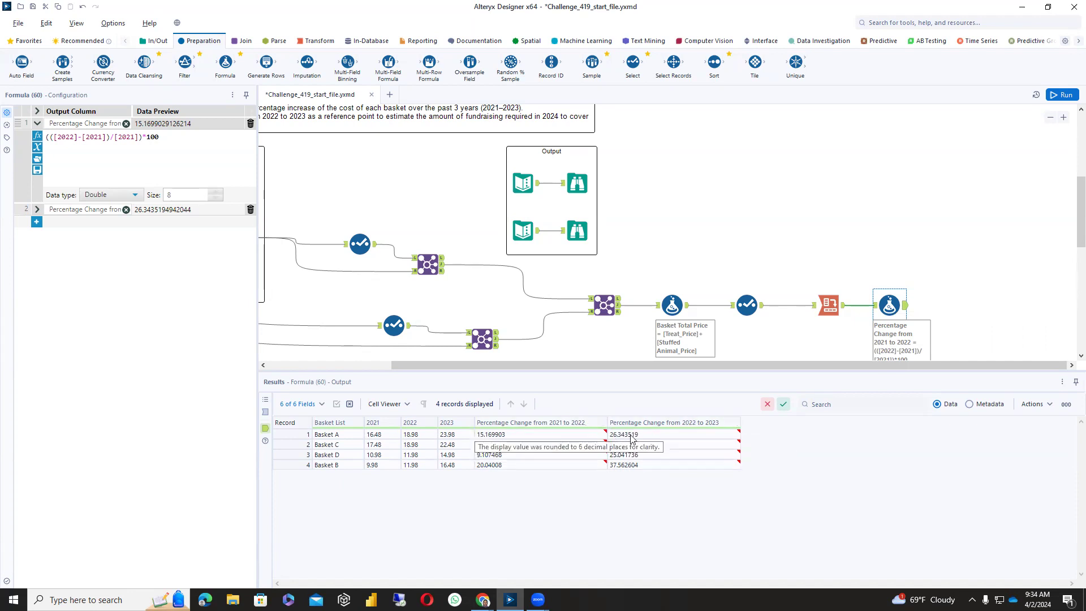
scroll(505, 275, up, 1)
drag(498, 367, 357, 355)
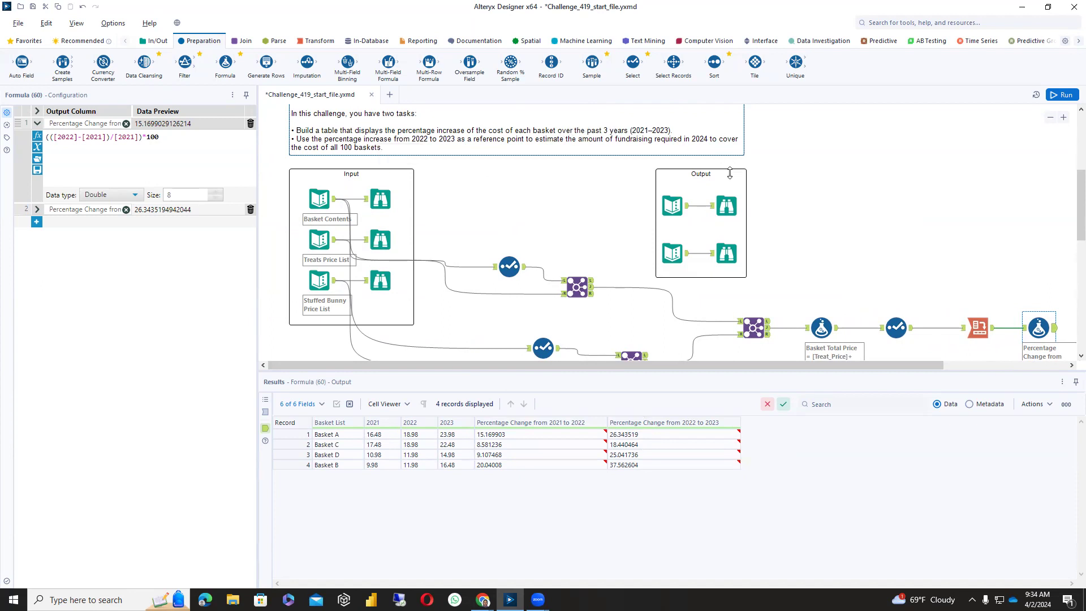
click(722, 203)
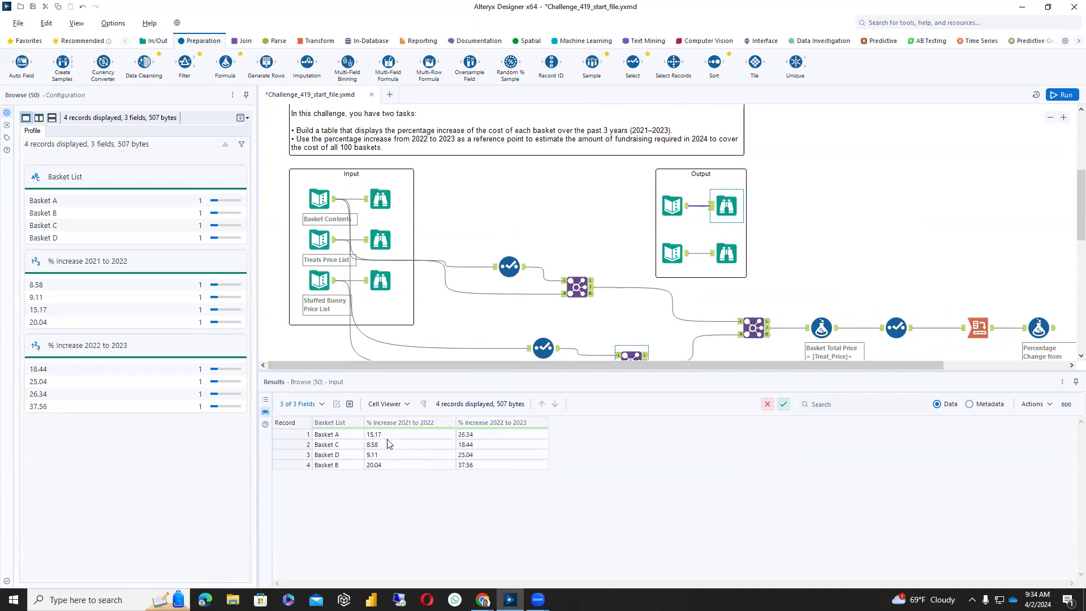
drag(742, 366, 865, 367)
click(892, 328)
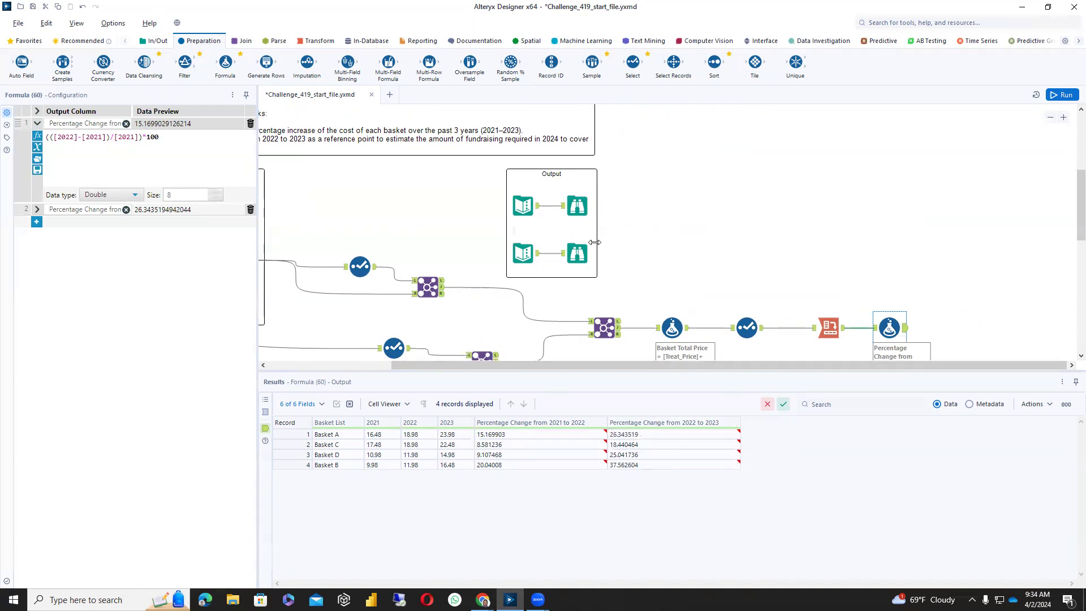
click(577, 206)
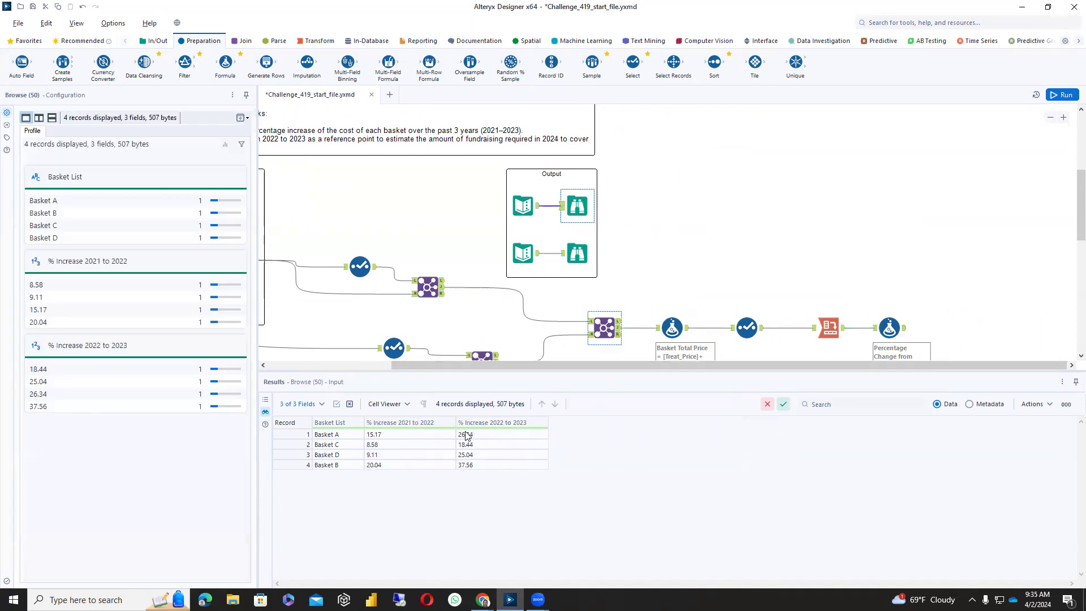
click(887, 329)
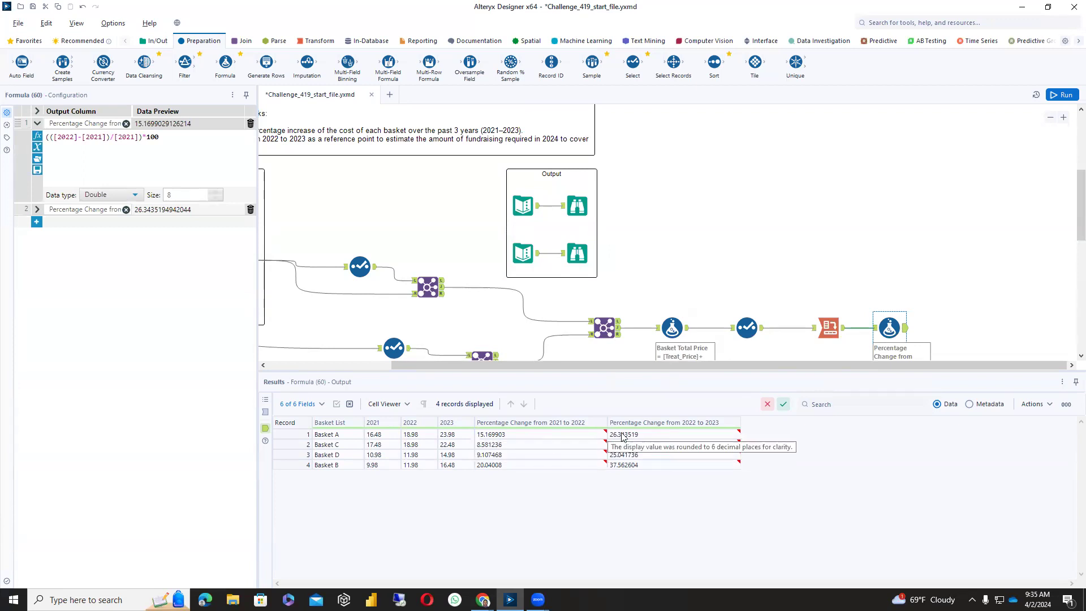
- Change the Percentage Change from 2021 to 2022 column to FixedDecimal with scale 2 and run the workflow
click(135, 195)
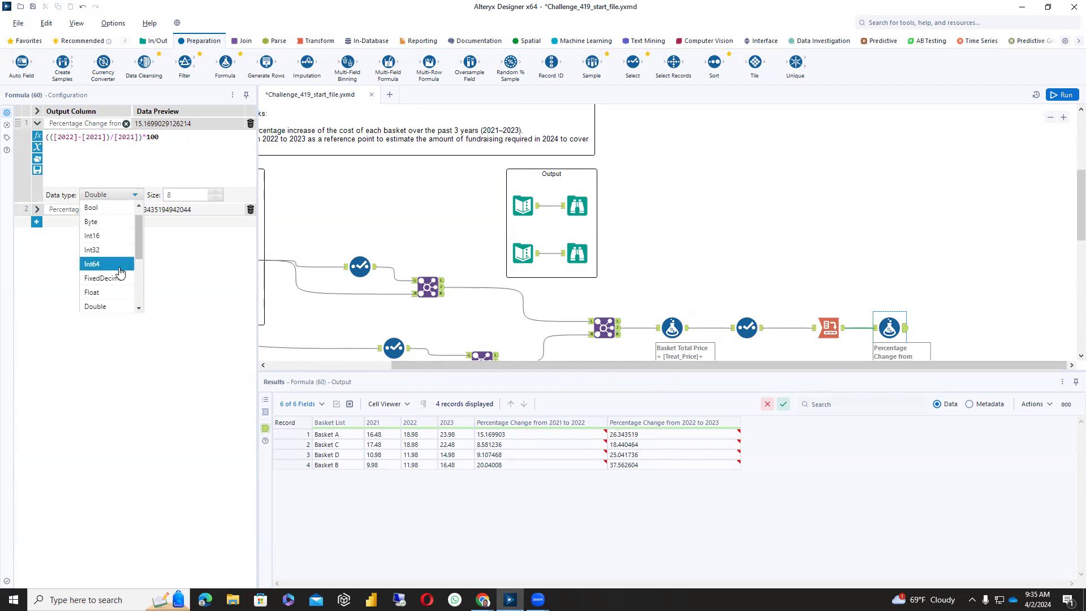
click(119, 277)
drag(243, 196, 225, 197)
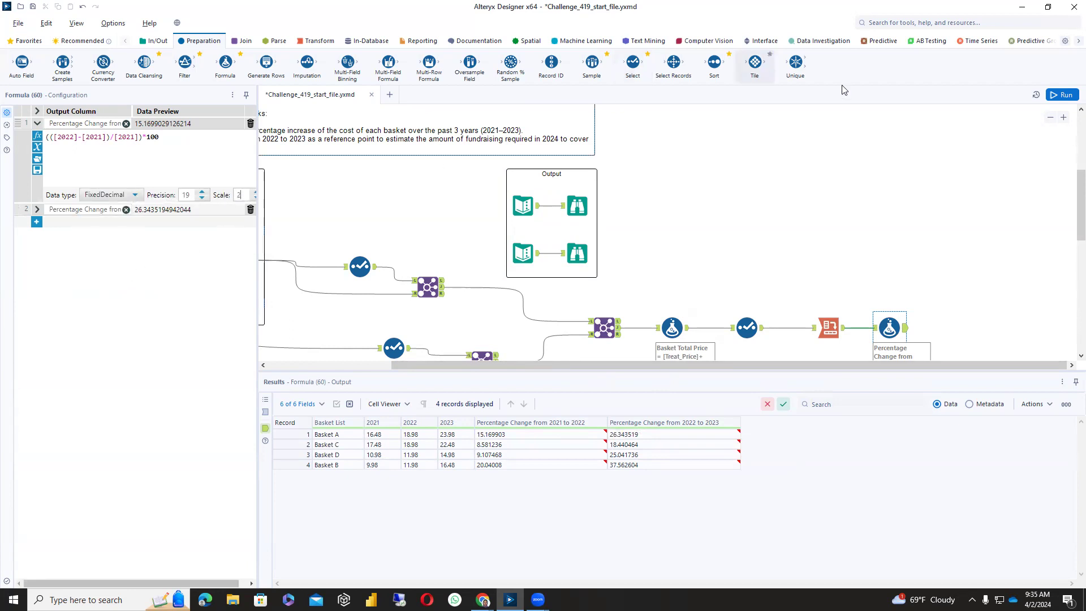
click(1062, 95)
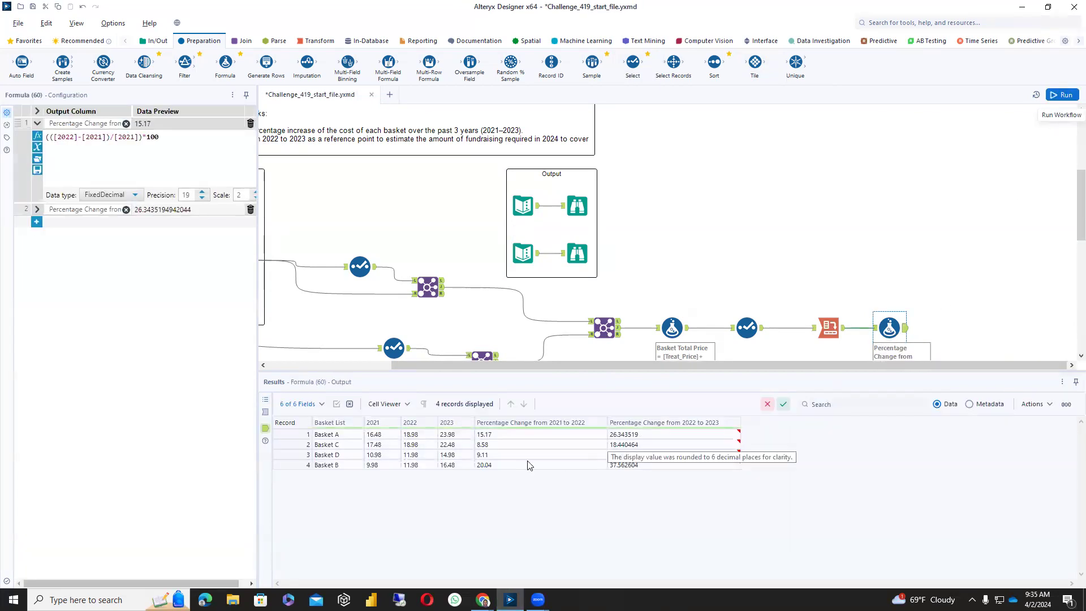
- Change the Percentage Change from 2022 to 2023 column to FixedDecimal with scale 2 and rerun the workflow
click(37, 210)
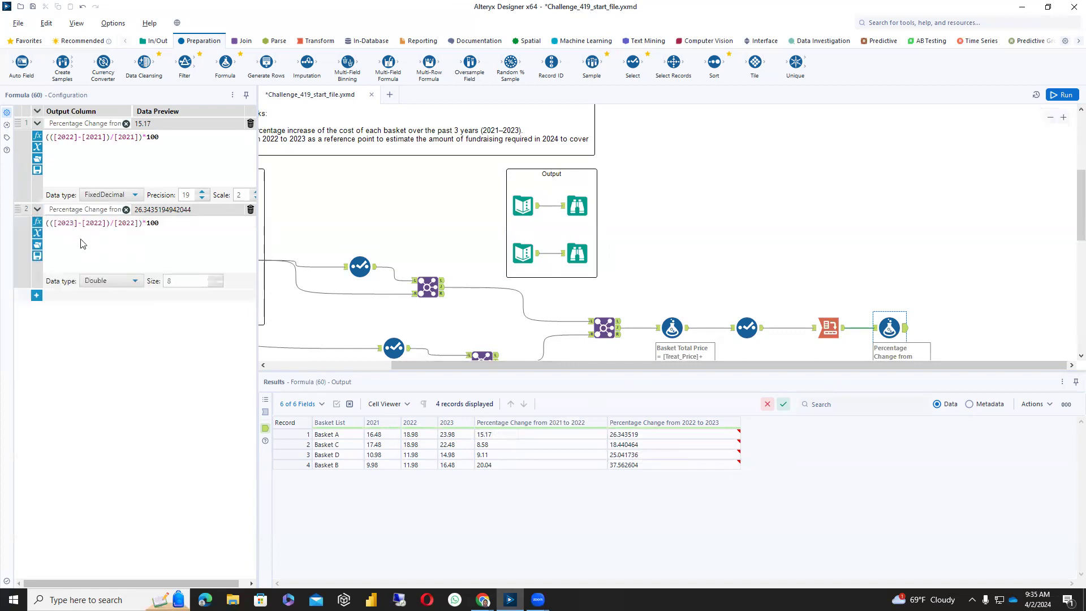
click(136, 281)
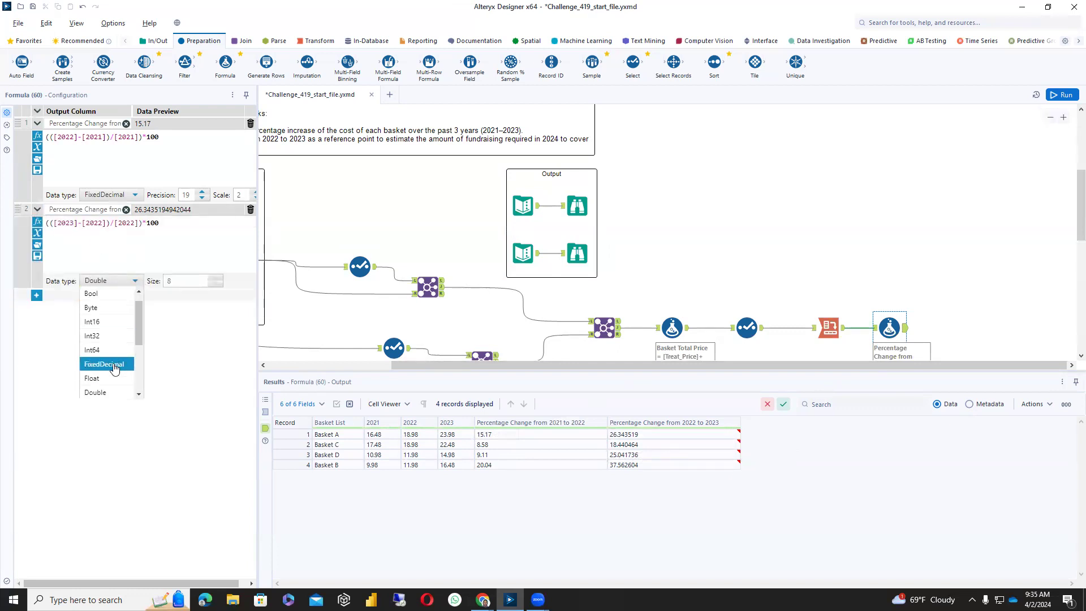
click(113, 364)
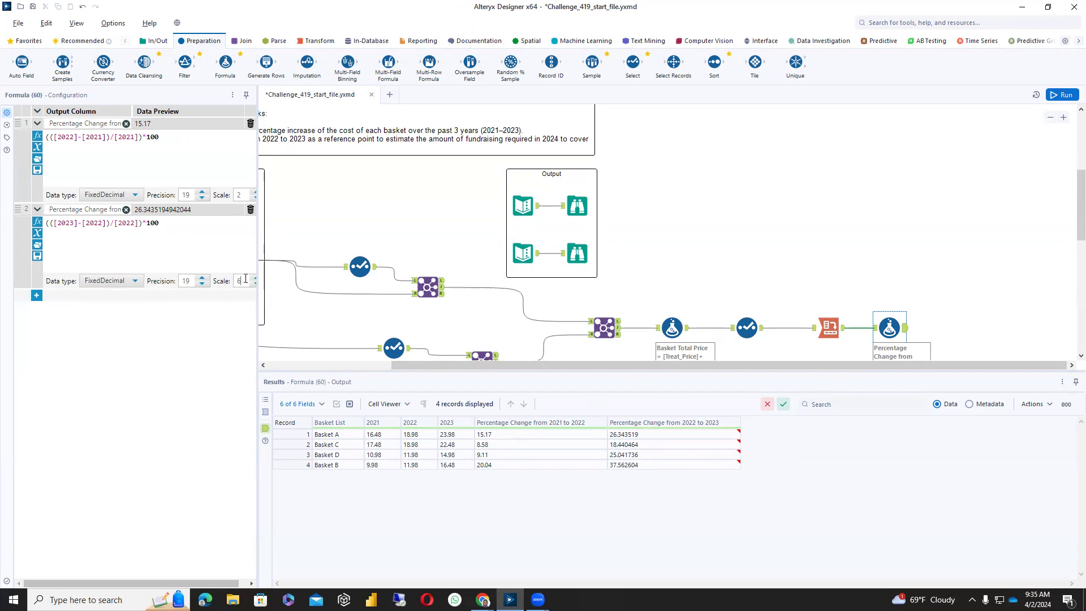
text(2)
click(1062, 95)
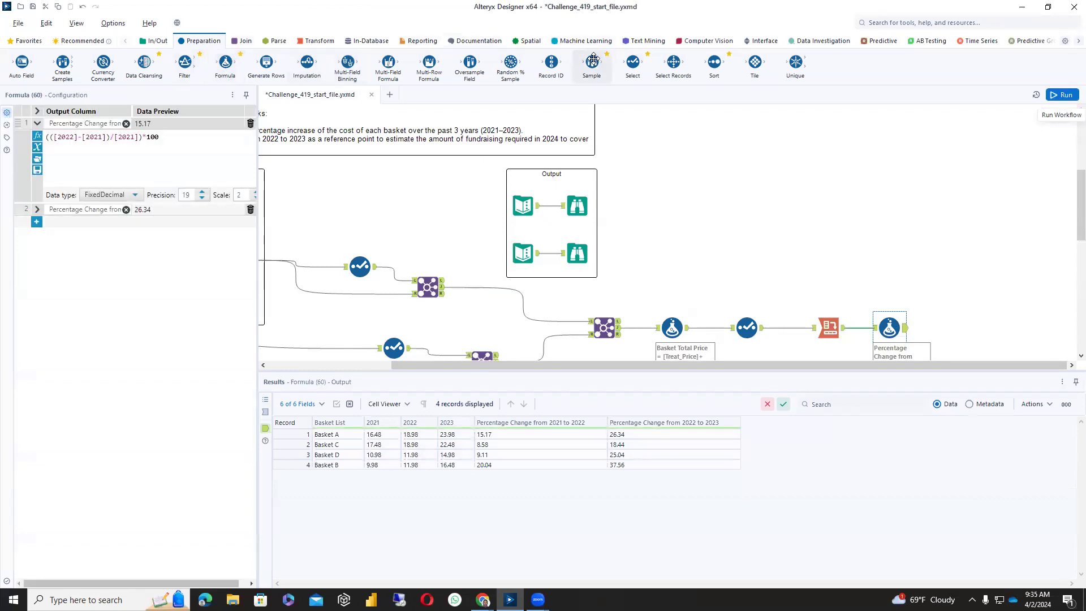
- Add a Select tool after the percentage change Formula, deselect the 2021, 2022 and 2023 fields, and run the workflow
drag(632, 61, 957, 327)
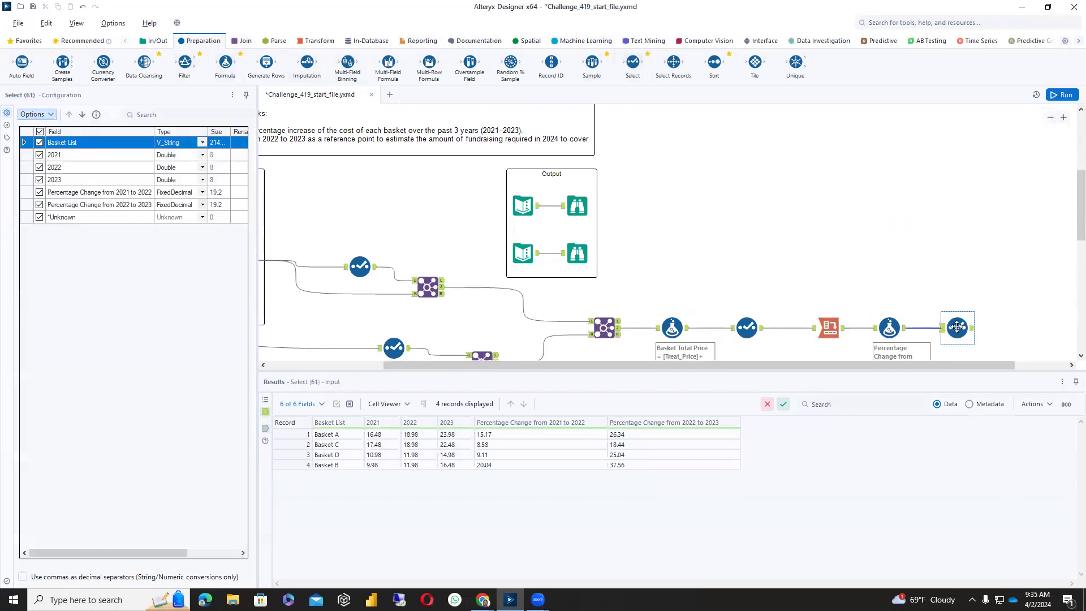
click(576, 200)
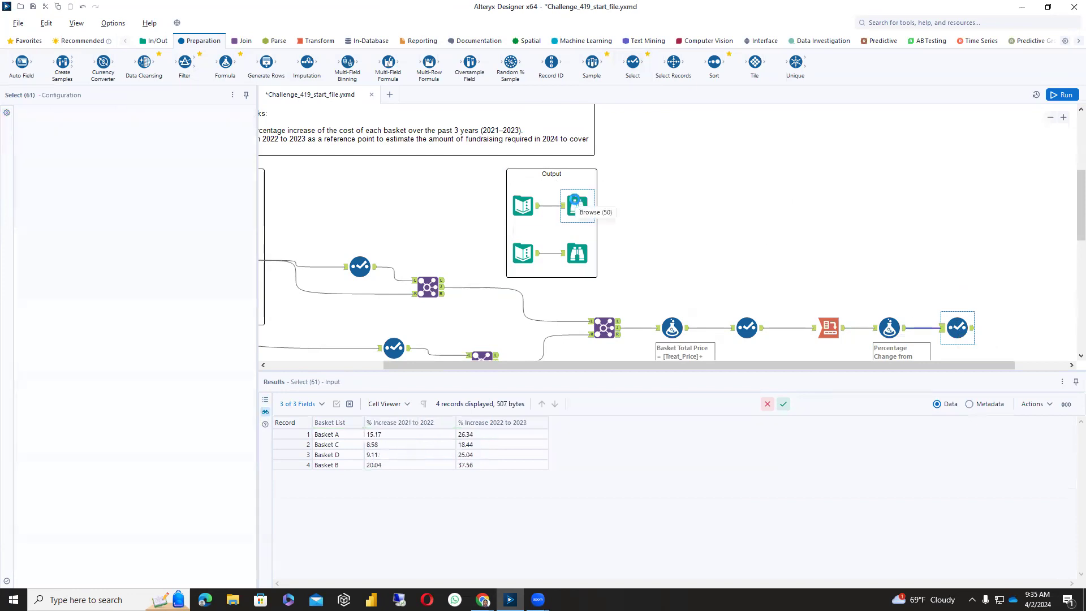
click(961, 327)
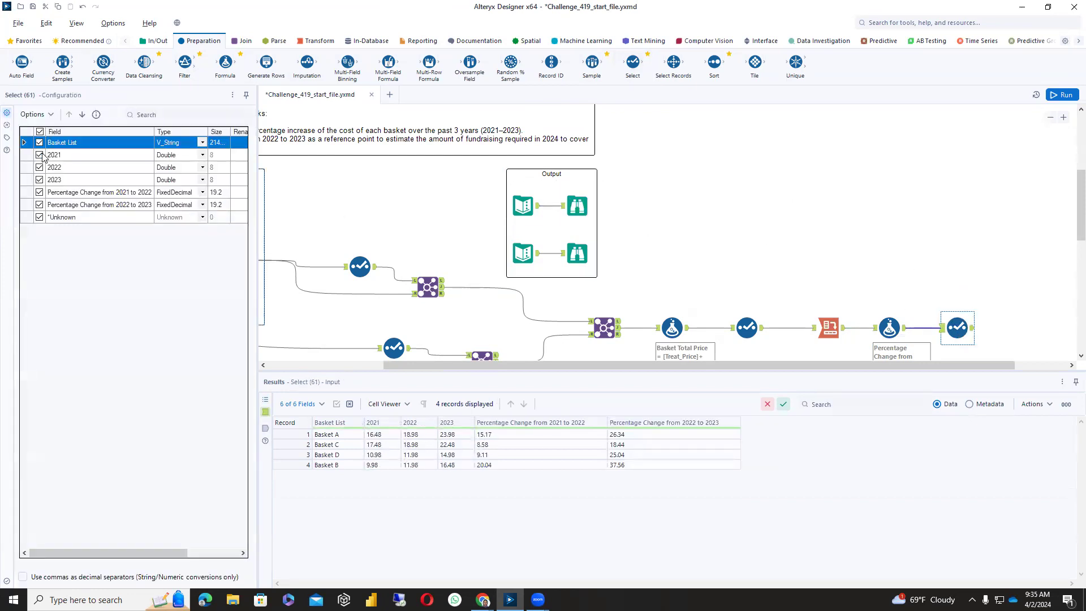
click(39, 155)
click(39, 167)
click(39, 180)
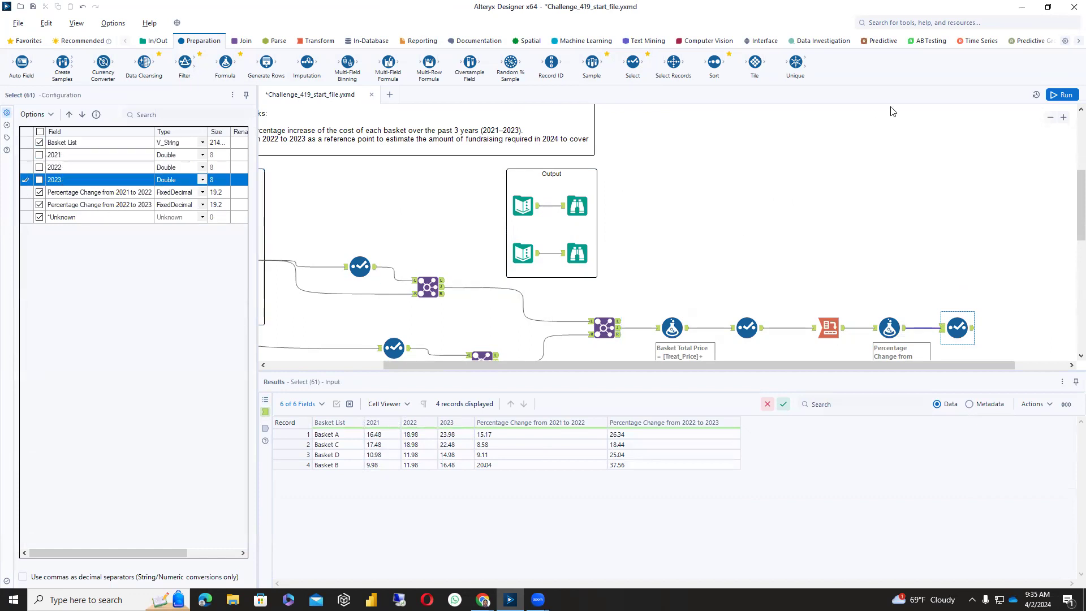
click(1062, 95)
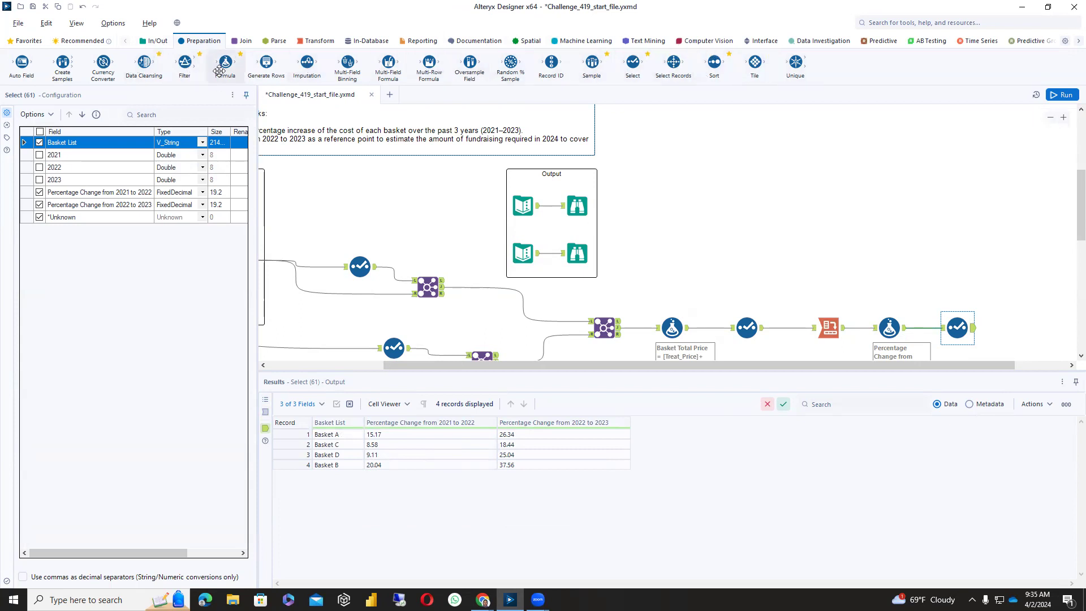
- Add a Sort tool after the last Select tool, sort by Basket List in ascending order, and run the workflow
drag(713, 63, 1018, 321)
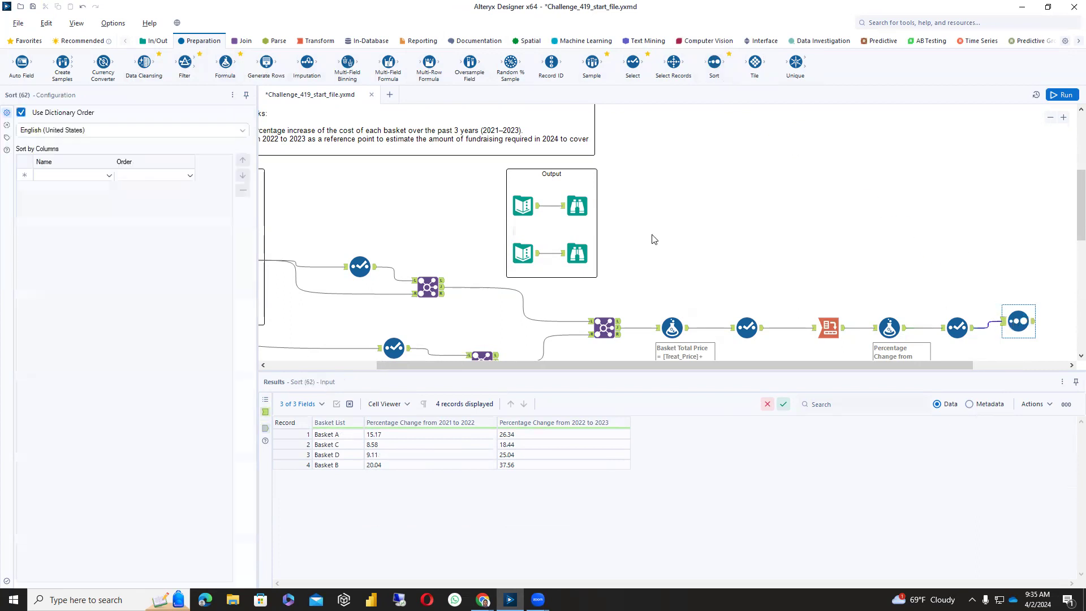
click(109, 176)
click(96, 189)
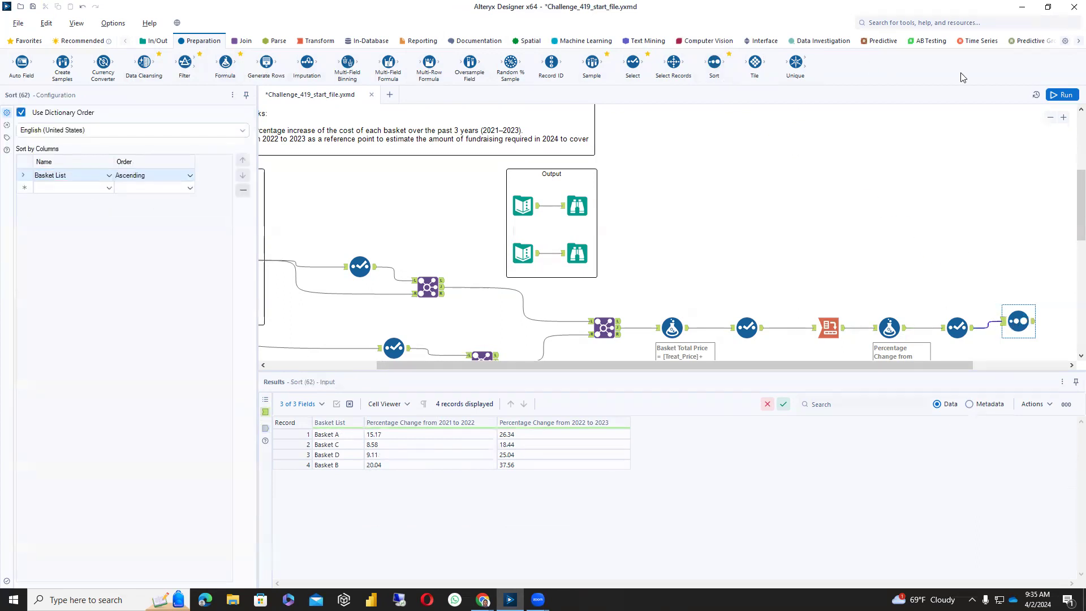
click(1062, 95)
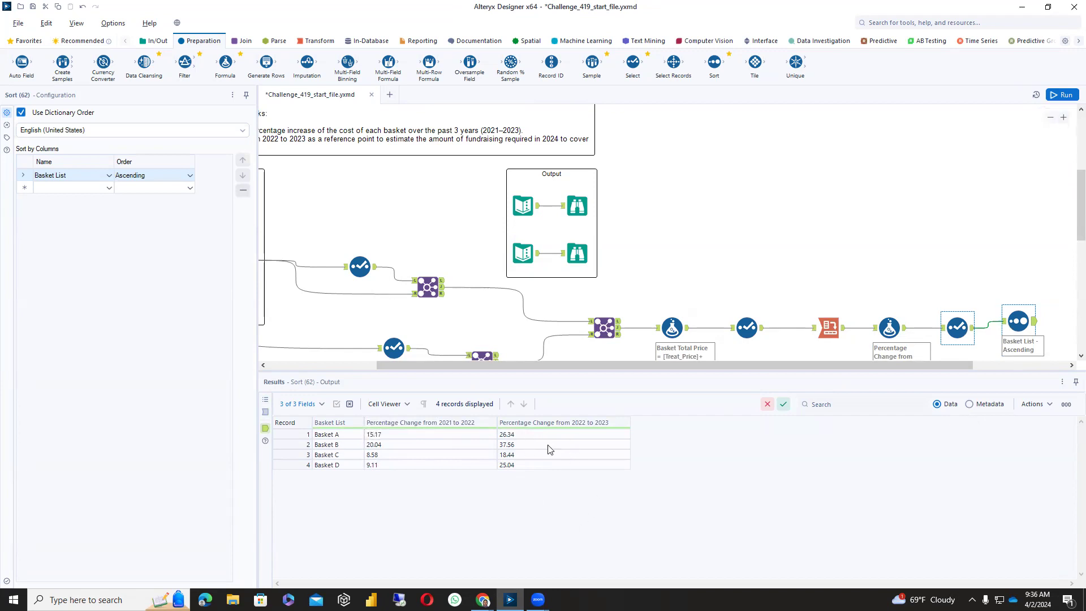
- Add a Browse tool after the Sort tool and run the workflow
drag(574, 364, 455, 363)
scroll(752, 156, down, 1)
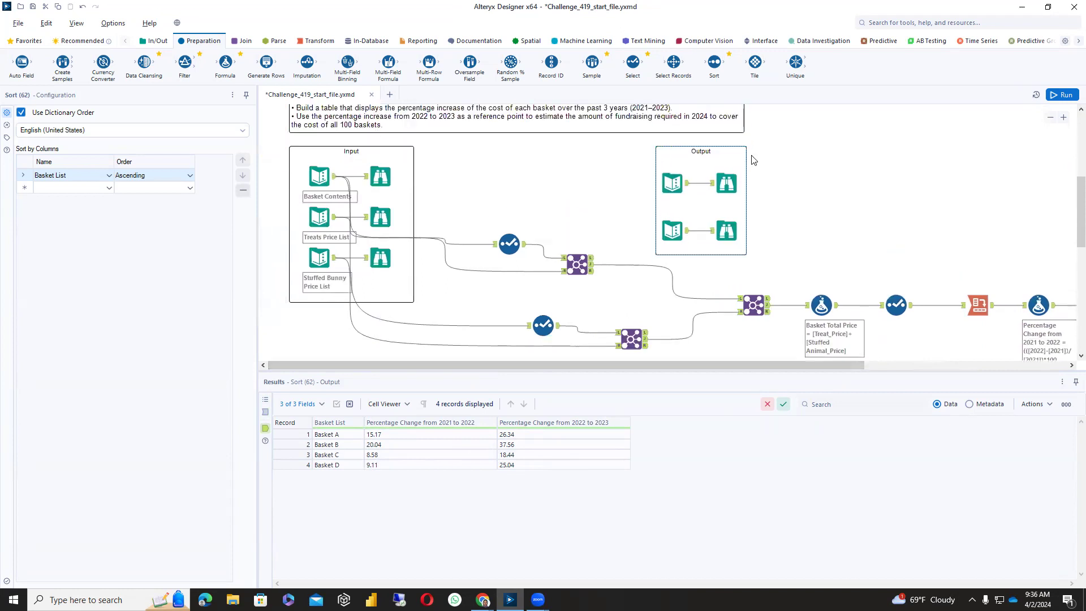
scroll(753, 160, up, 1)
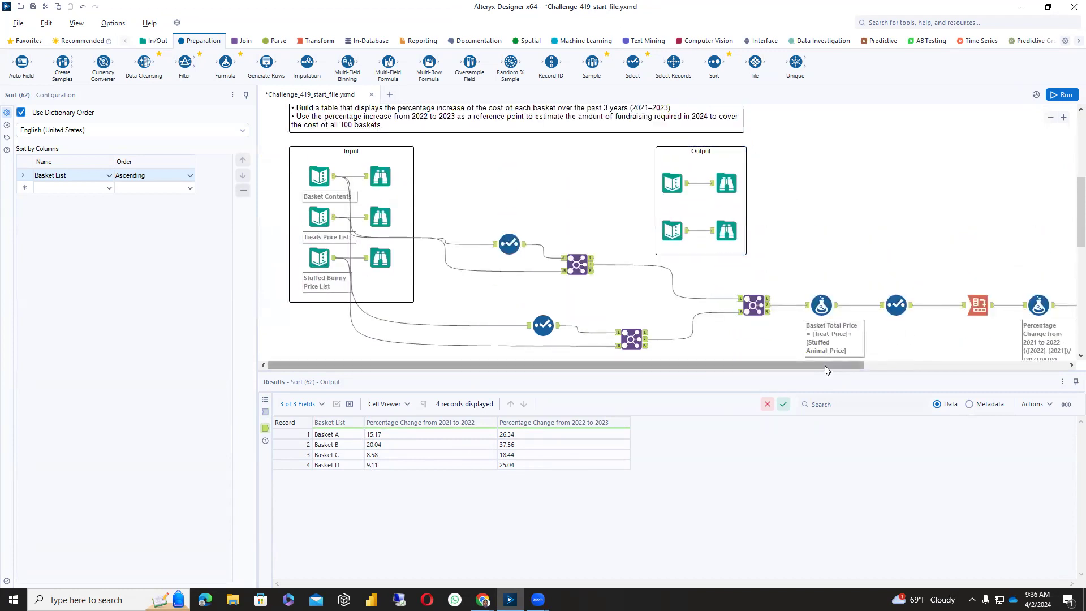
drag(824, 366, 1027, 365)
right_click(908, 305)
click(923, 281)
right_click(904, 299)
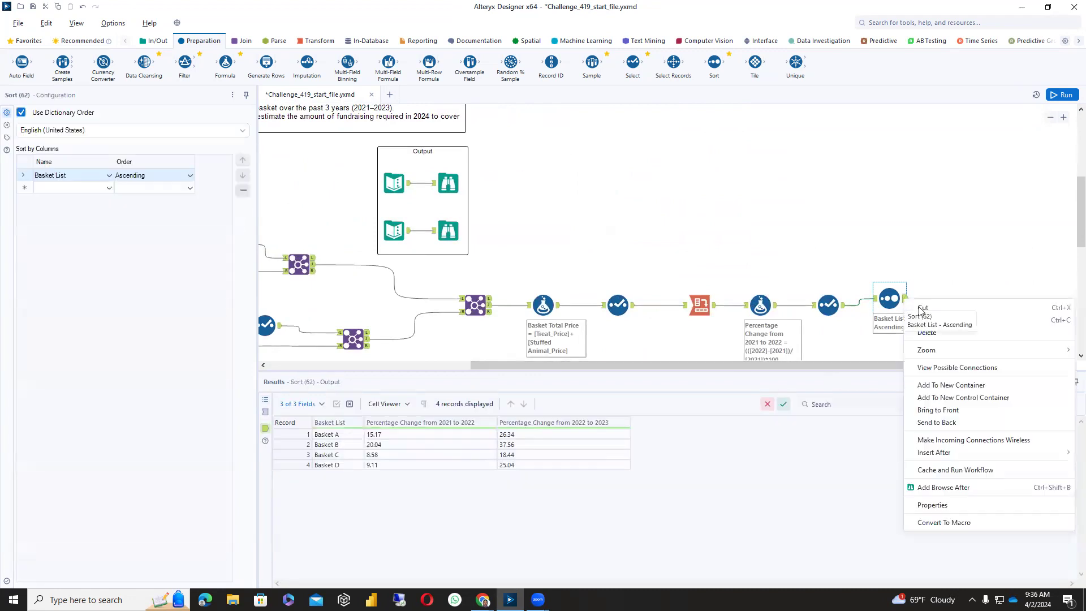
click(944, 487)
click(1061, 96)
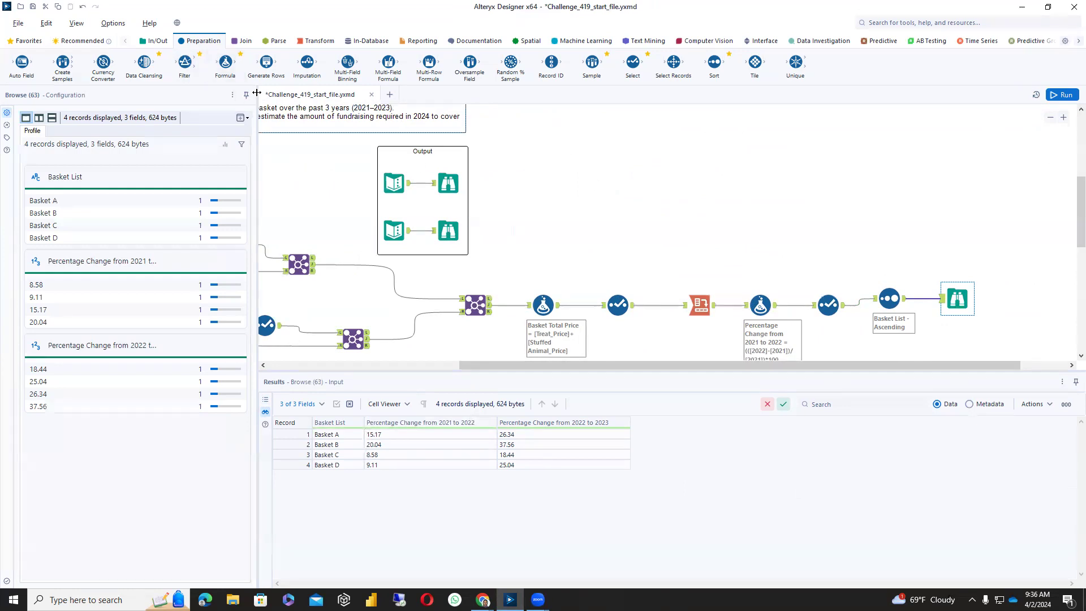
- Narrow the configuration area to widen the canvas and review the workflow from the inputs through to the final Browse tool
drag(243, 93, 166, 94)
drag(509, 365, 284, 295)
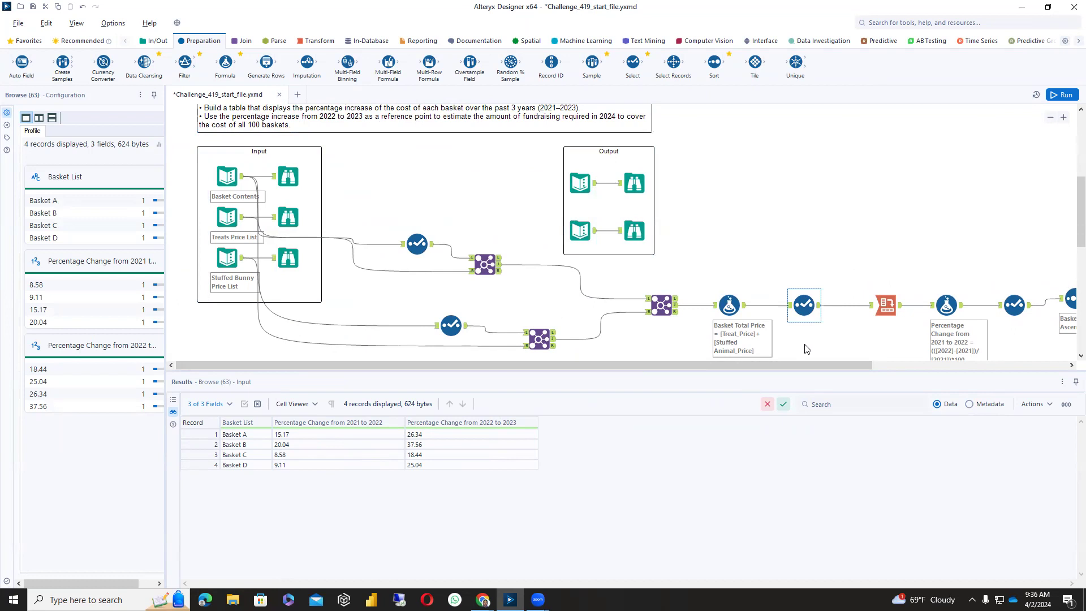
drag(807, 362, 966, 362)
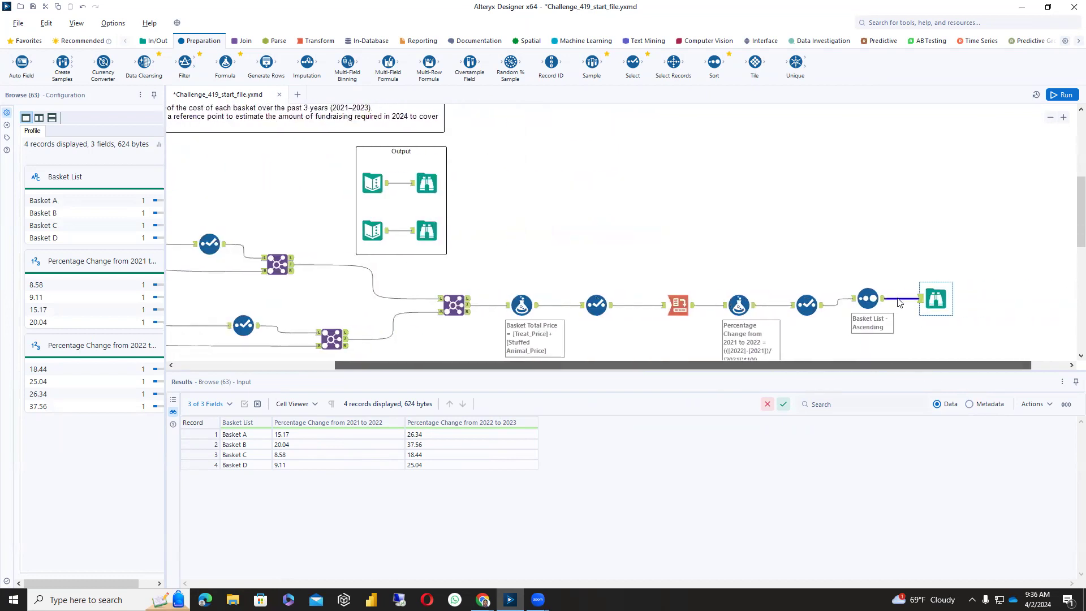
- Add a Summarize tool after the Sort tool, widen the configuration area, and group by Basket List
click(880, 302)
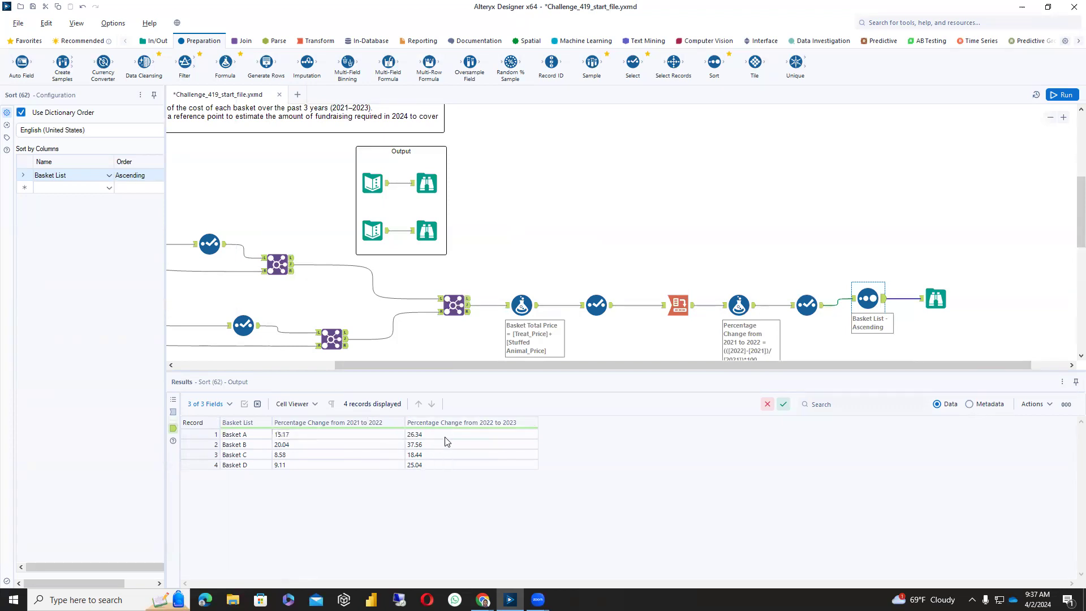
click(319, 39)
drag(185, 63, 949, 340)
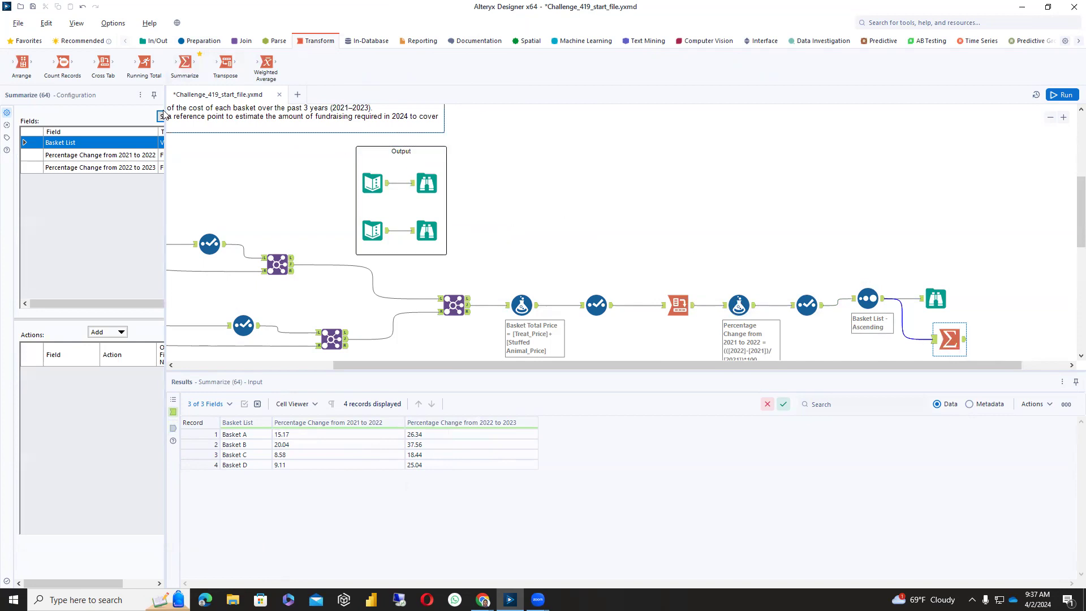
drag(165, 88, 270, 89)
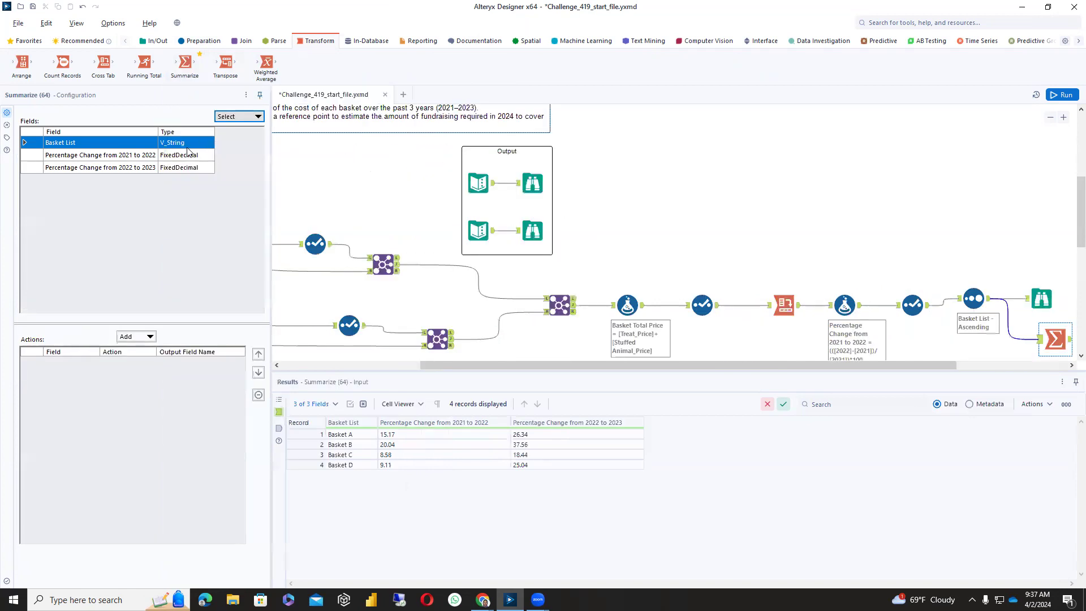
click(148, 337)
click(153, 351)
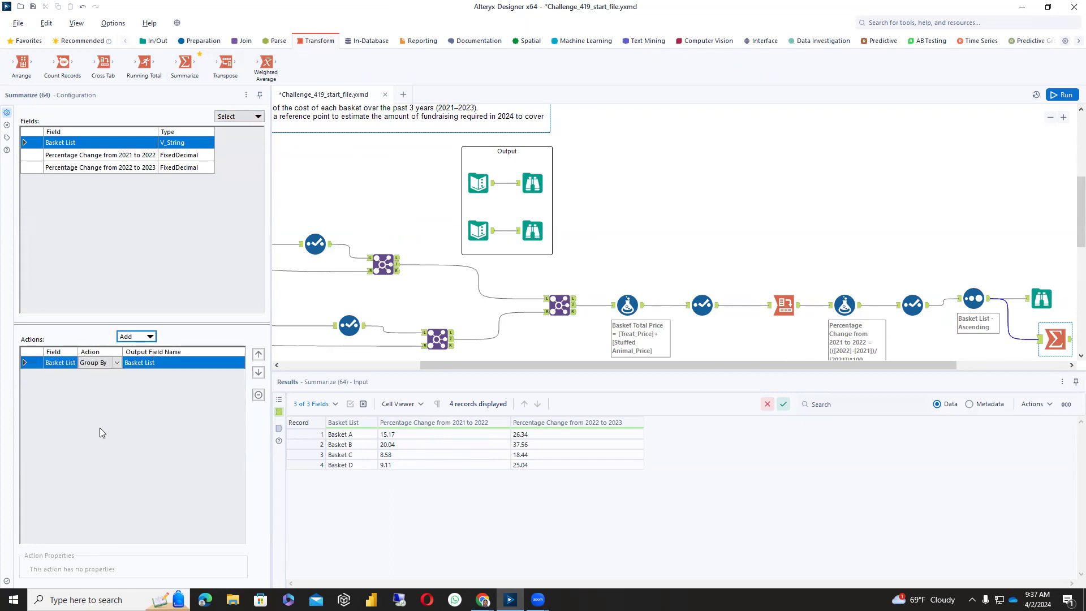
- Add an Average of Percentage Change from 2022 to 2023 to the Summarize tool, run the workflow, and view its output
click(84, 168)
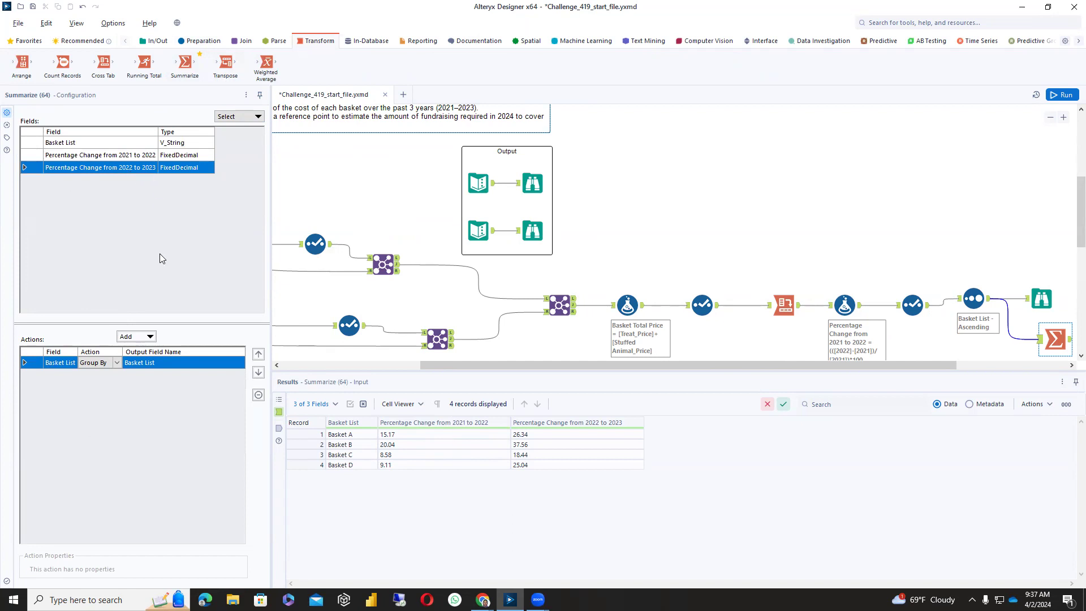
click(151, 339)
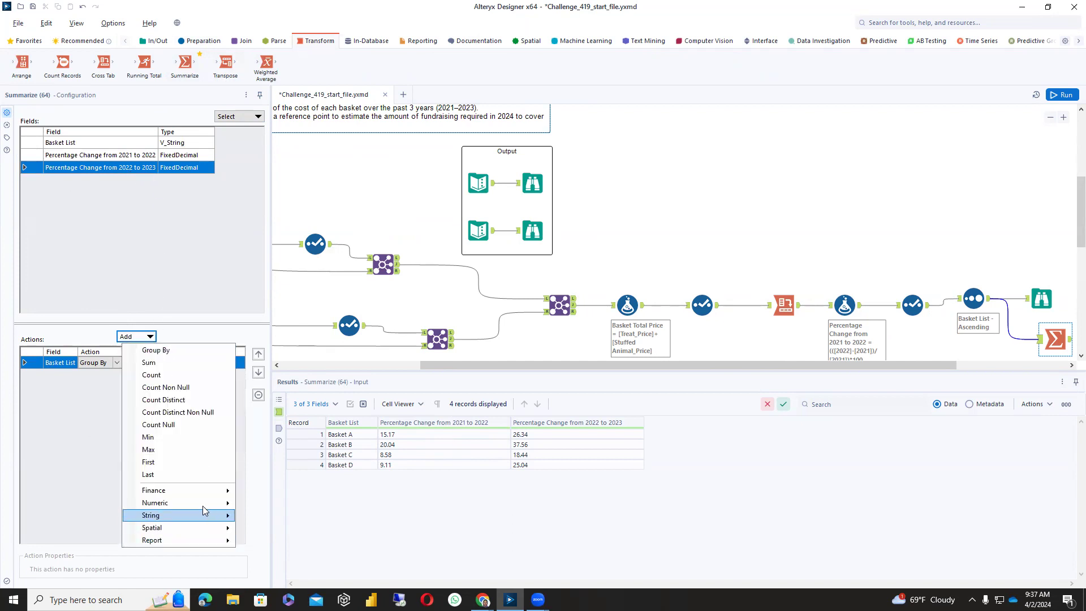
mouse_move(203, 502)
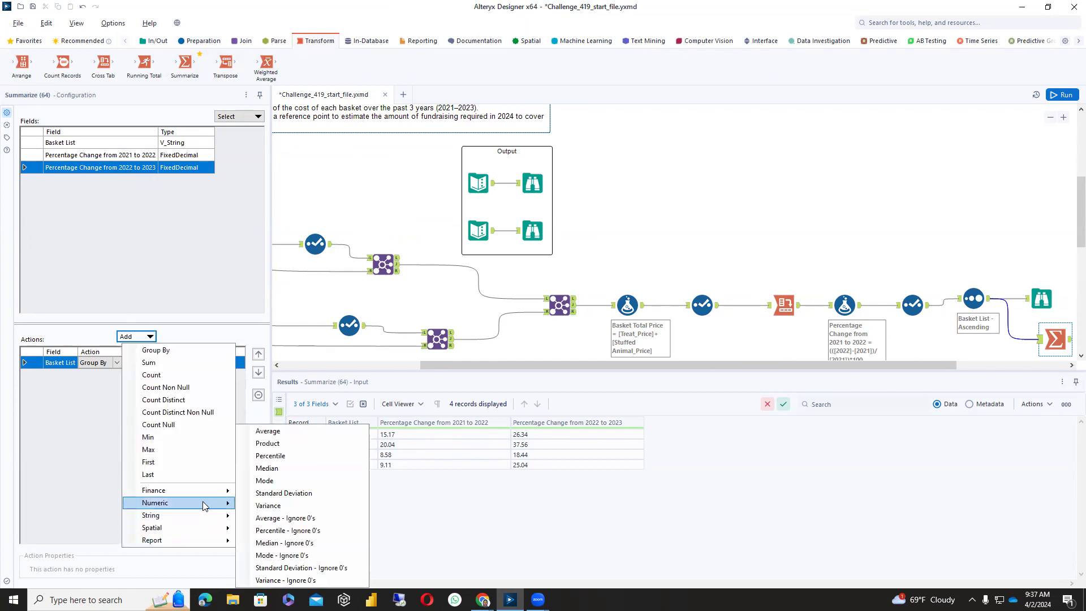
click(284, 431)
drag(647, 364, 756, 364)
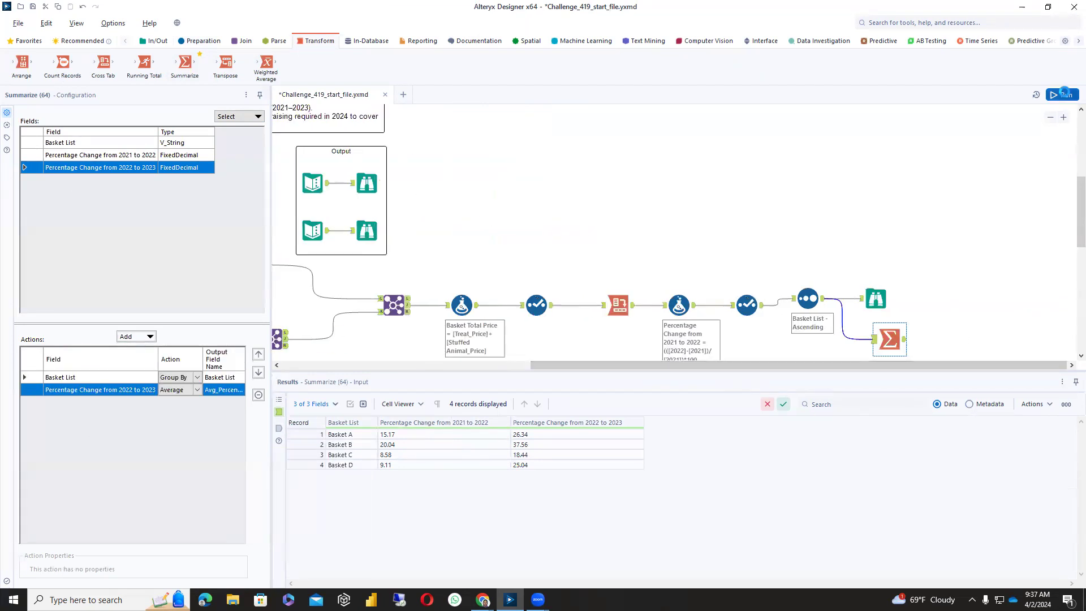
click(1064, 94)
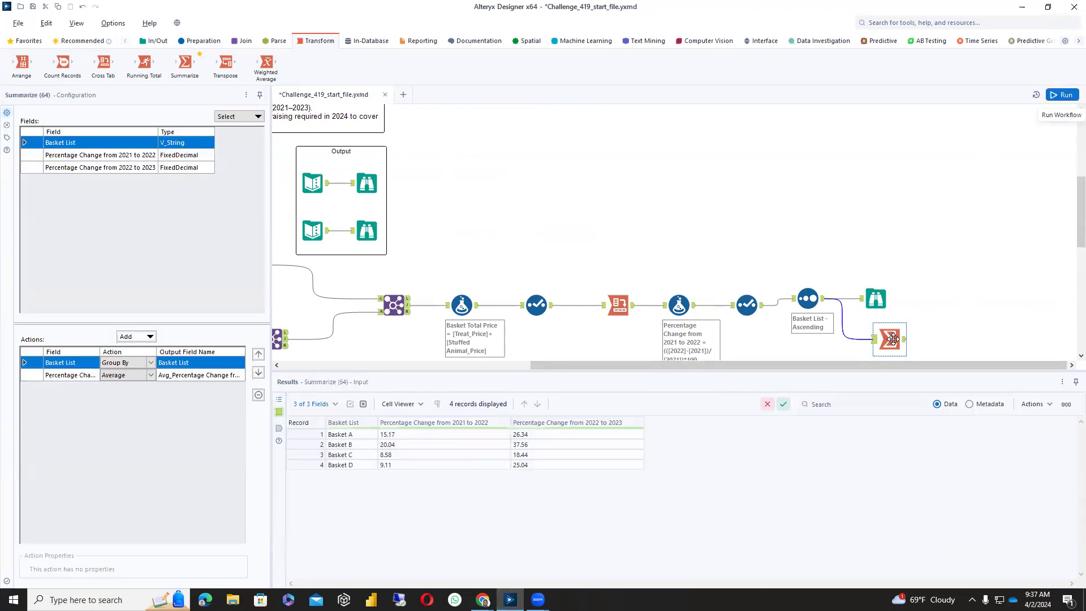
click(905, 339)
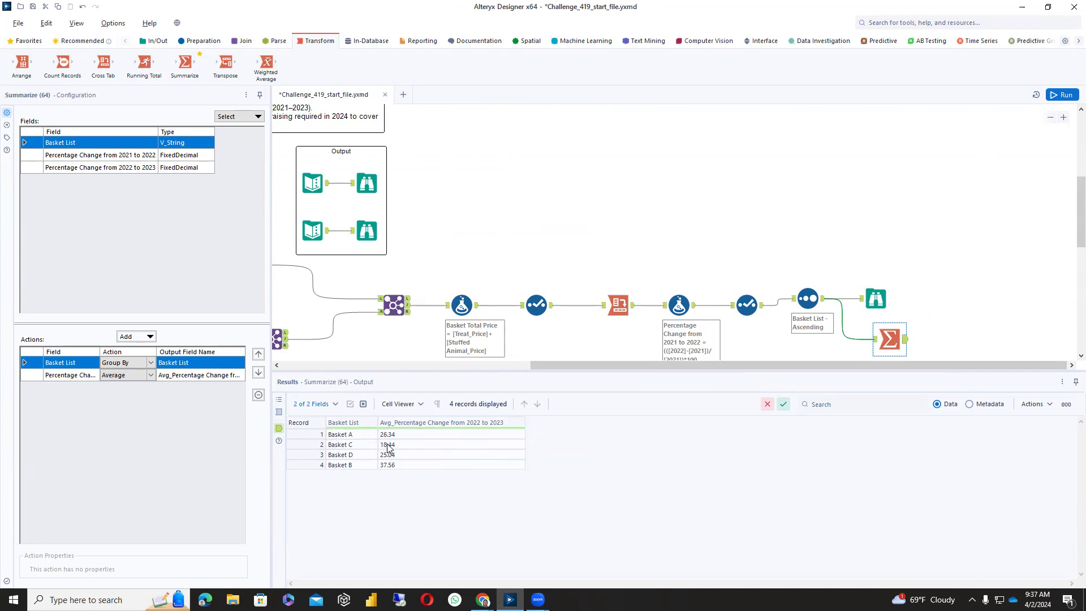
- Check the expected fundraising output, remove the Basket List grouping from the Summarize tool, and run the workflow
click(368, 234)
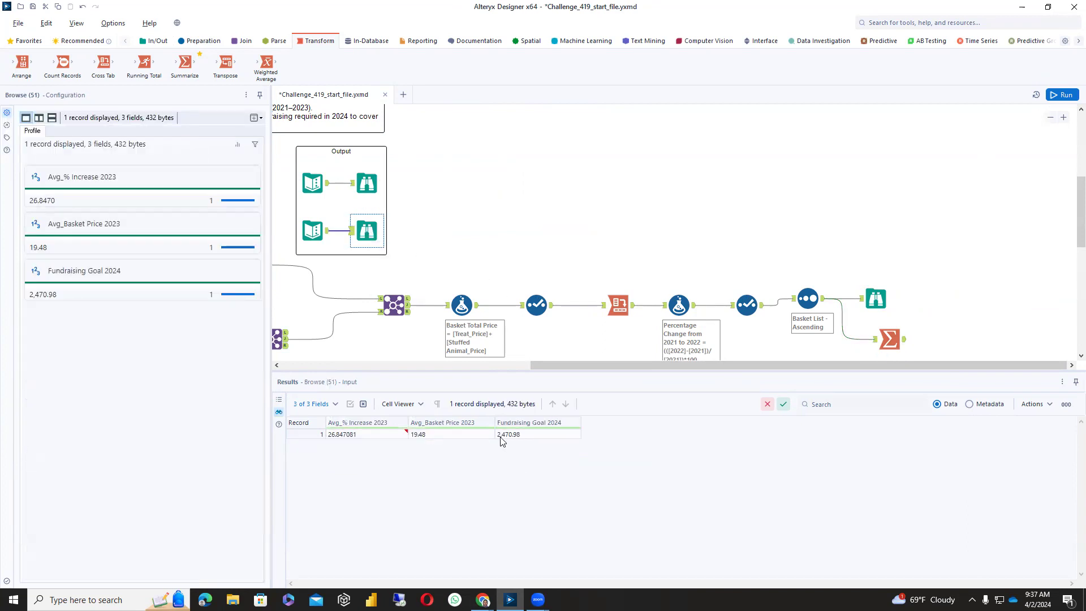
click(888, 338)
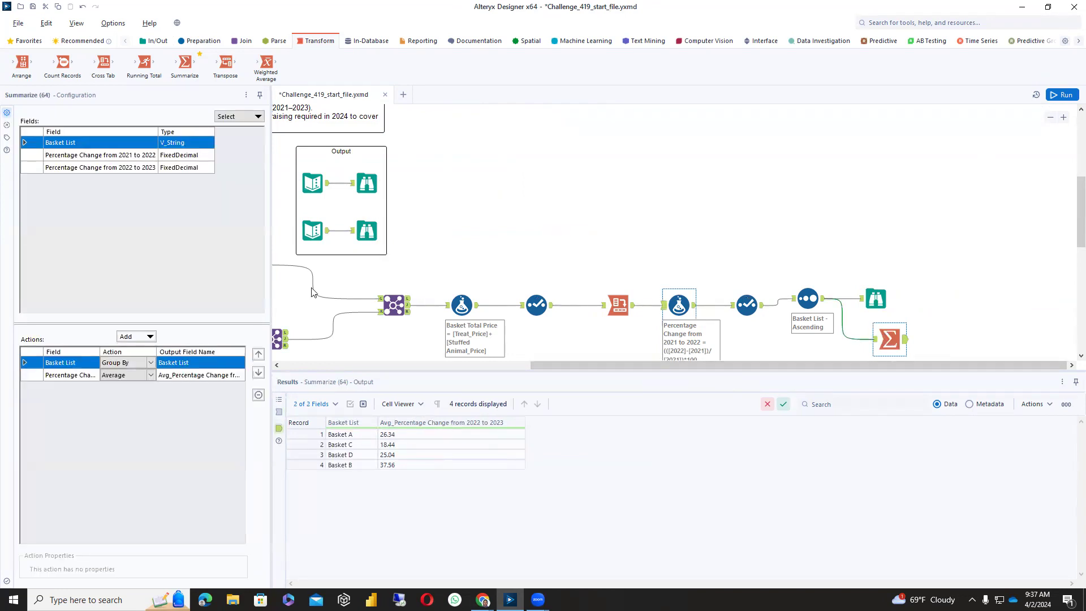
click(258, 396)
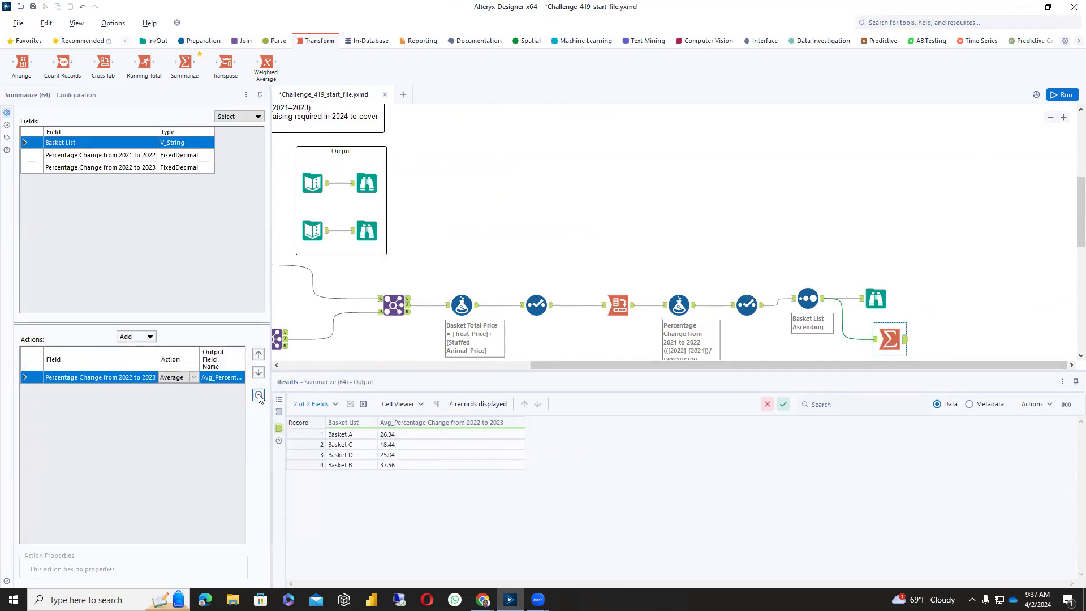
click(1053, 94)
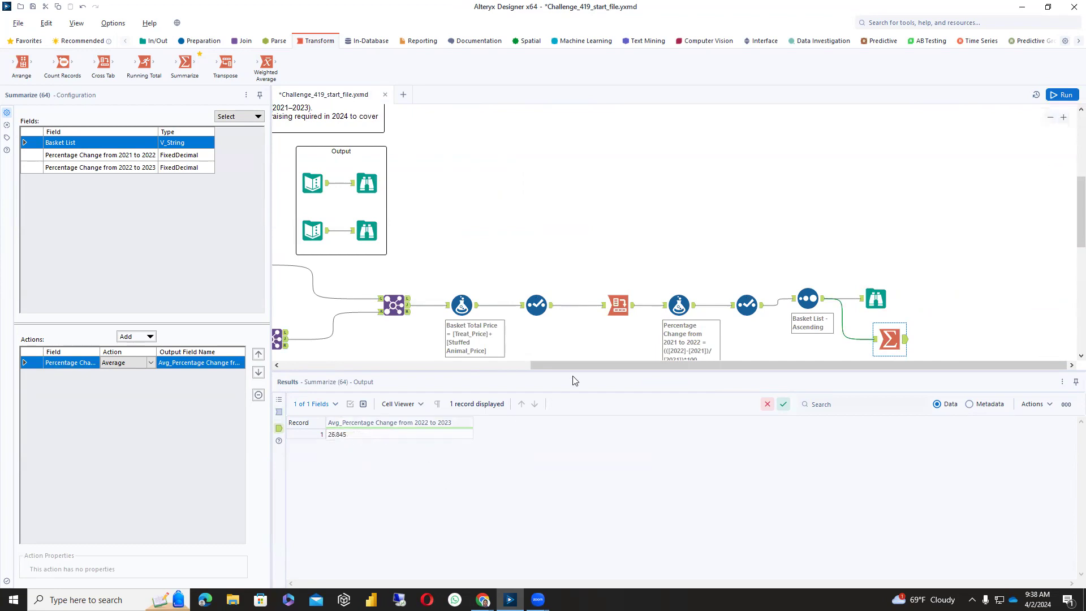
- Review the tool outputs from the basket total Formula to the Cross Tab, and connect a second Summarize tool to the Cross Tab
drag(580, 365, 325, 365)
scroll(624, 141, down, 3)
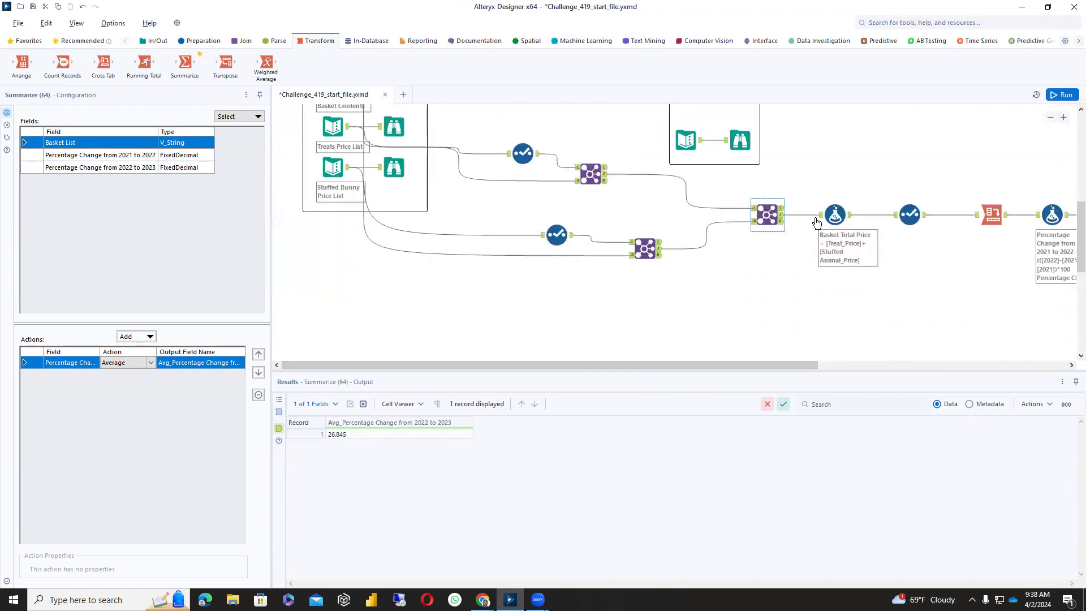
click(848, 216)
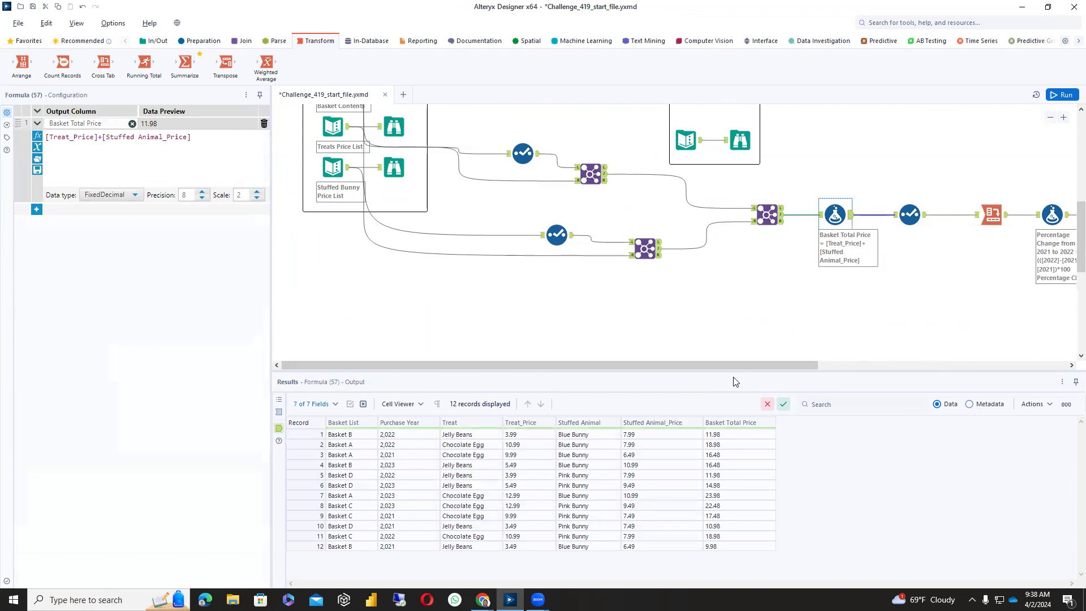
click(913, 217)
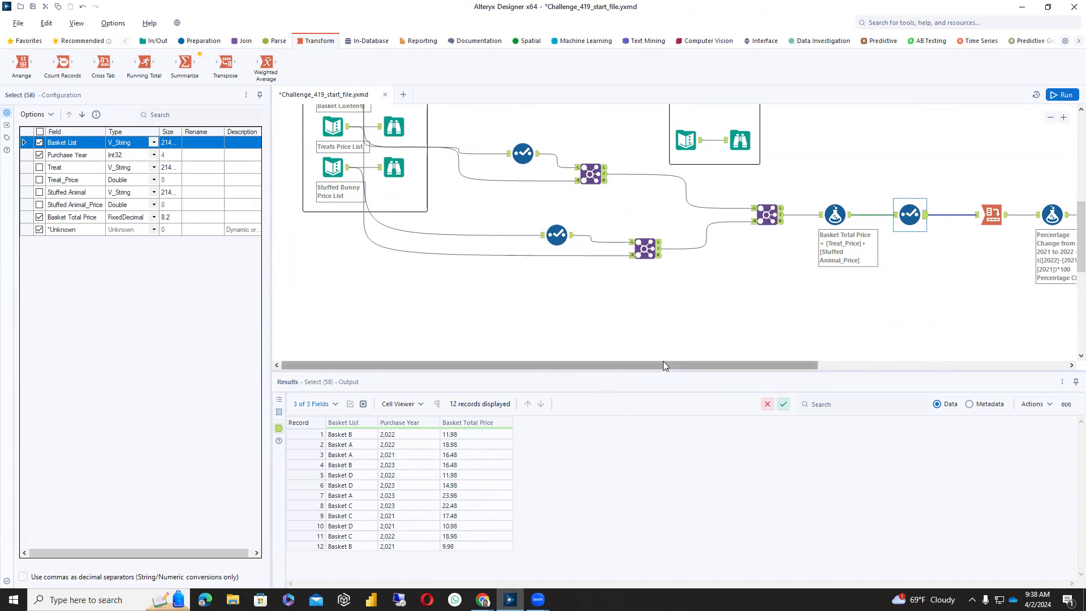
drag(652, 364, 766, 364)
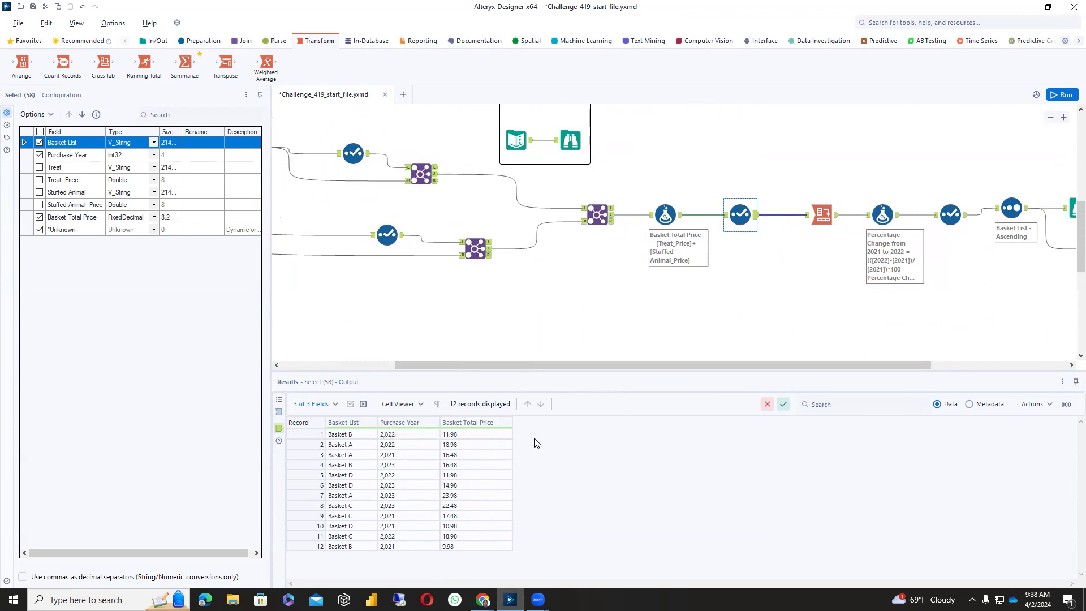
click(822, 216)
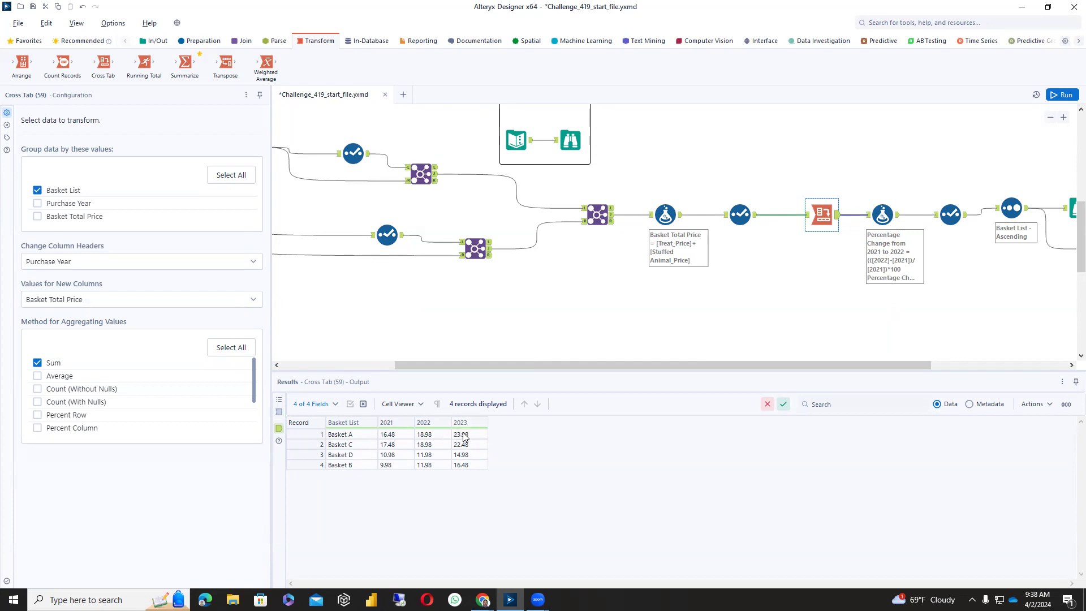
drag(184, 65, 862, 331)
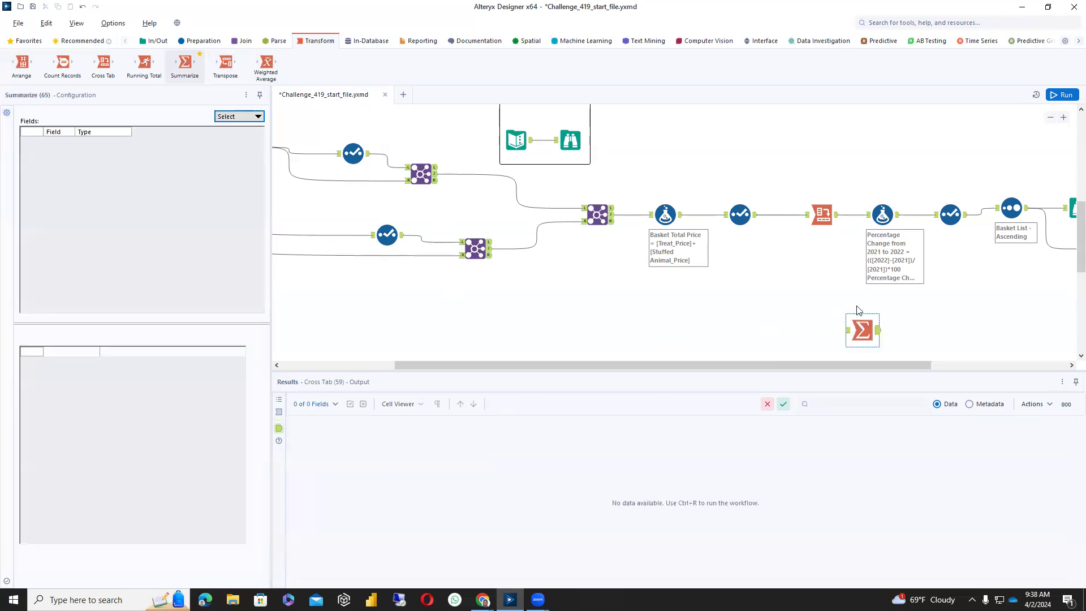
drag(836, 219, 846, 330)
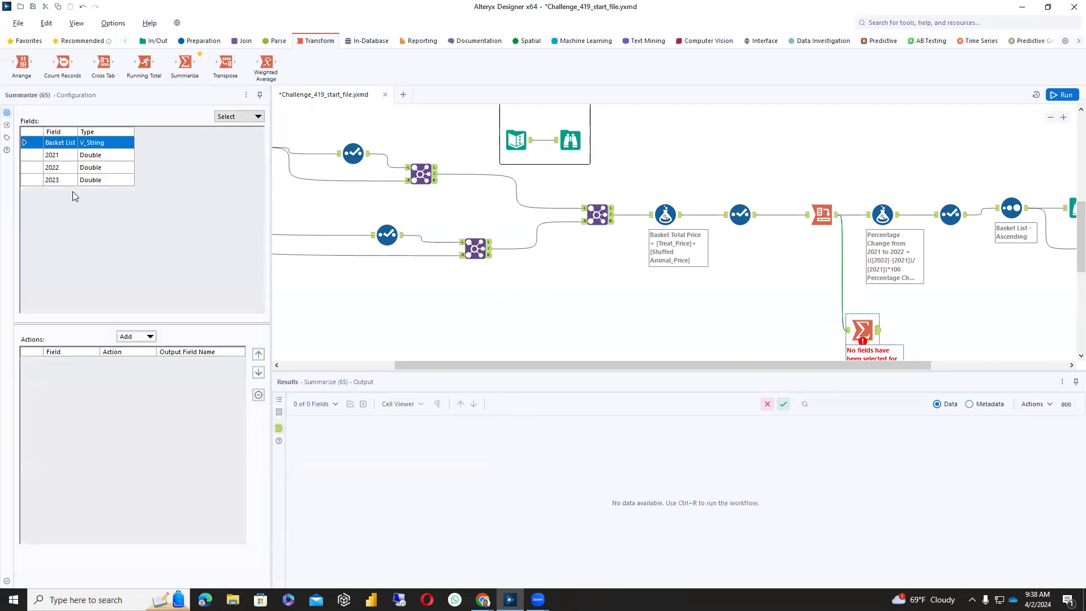
- Add an Average of the 2023 field to the second Summarize tool and run the workflow
click(64, 181)
click(150, 336)
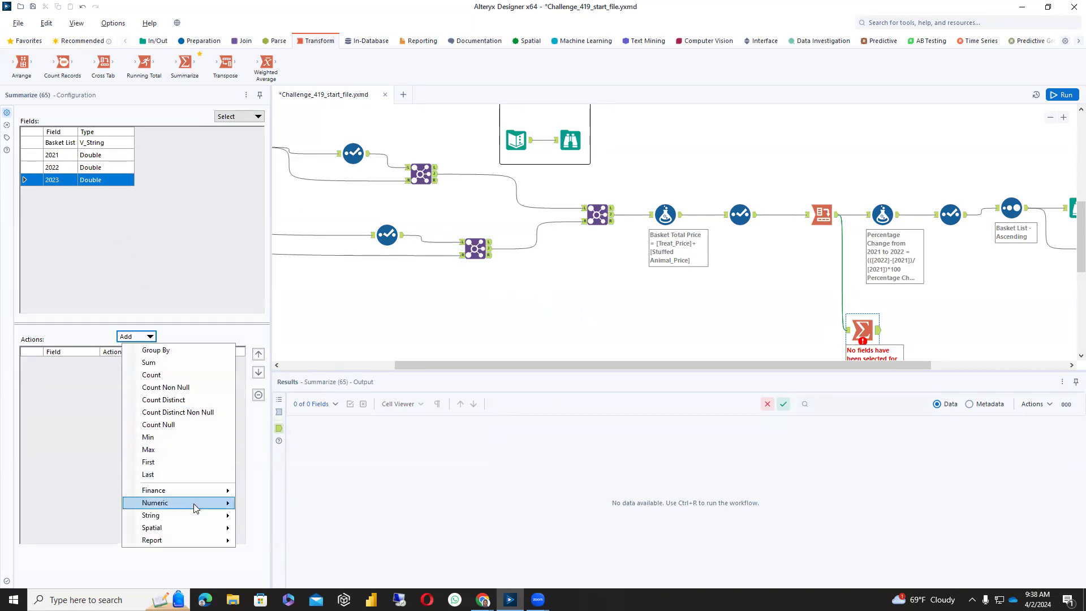
mouse_move(193, 504)
click(299, 436)
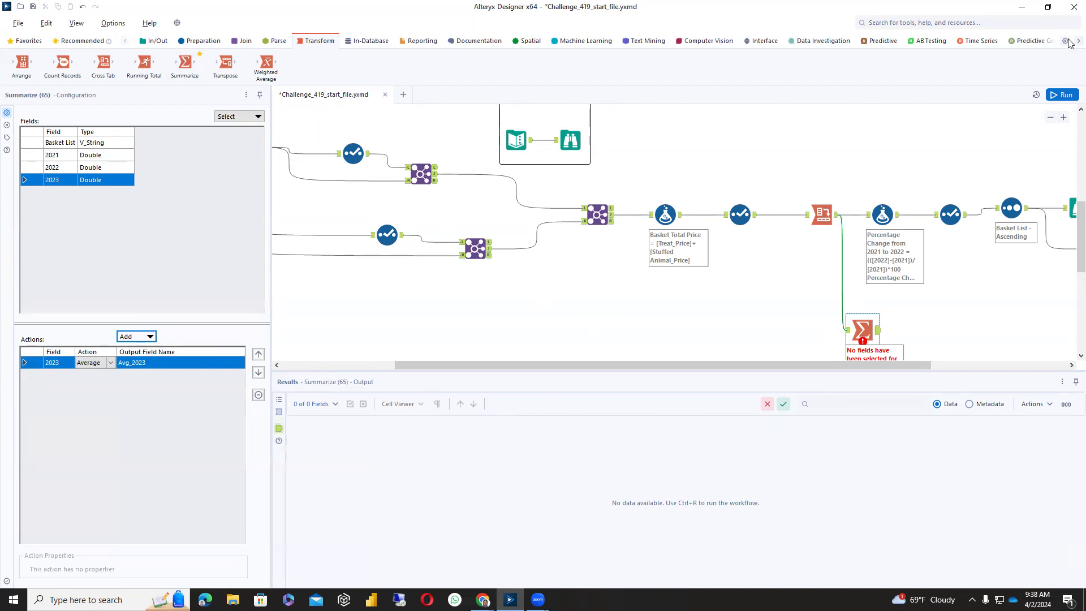
key(ctrl+r)
- Compare the output of the percentage change Summarize tool with that of the 2023 average Summarize tool
drag(843, 365, 958, 371)
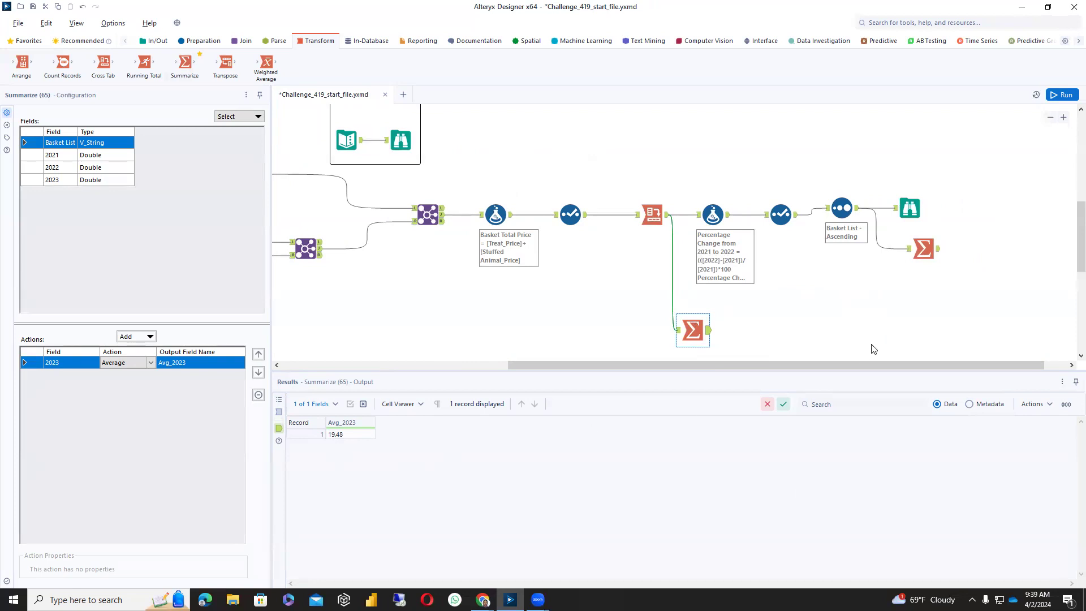
click(939, 254)
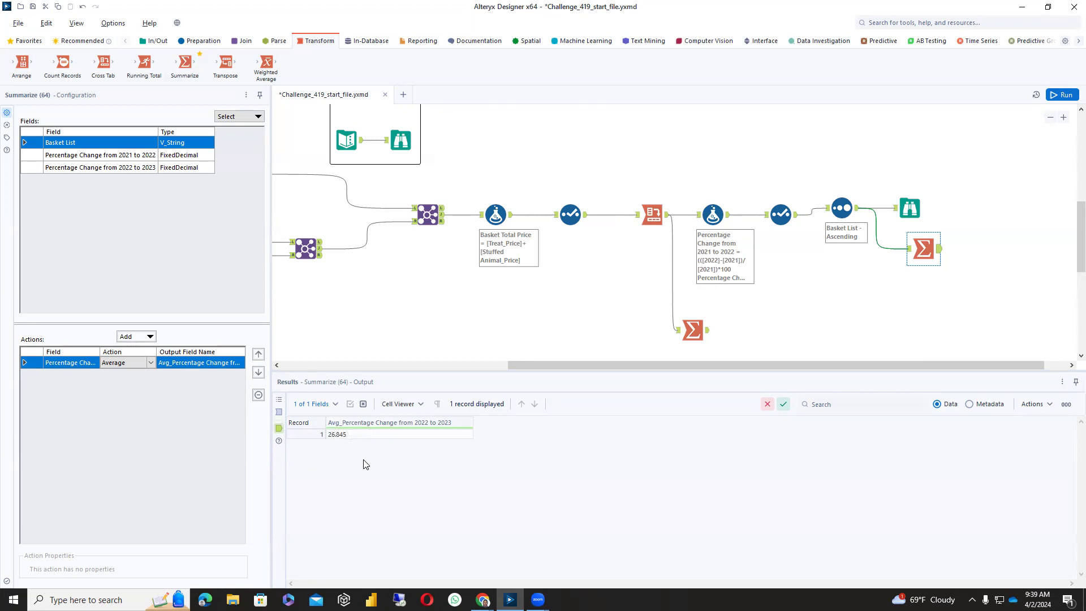
click(707, 333)
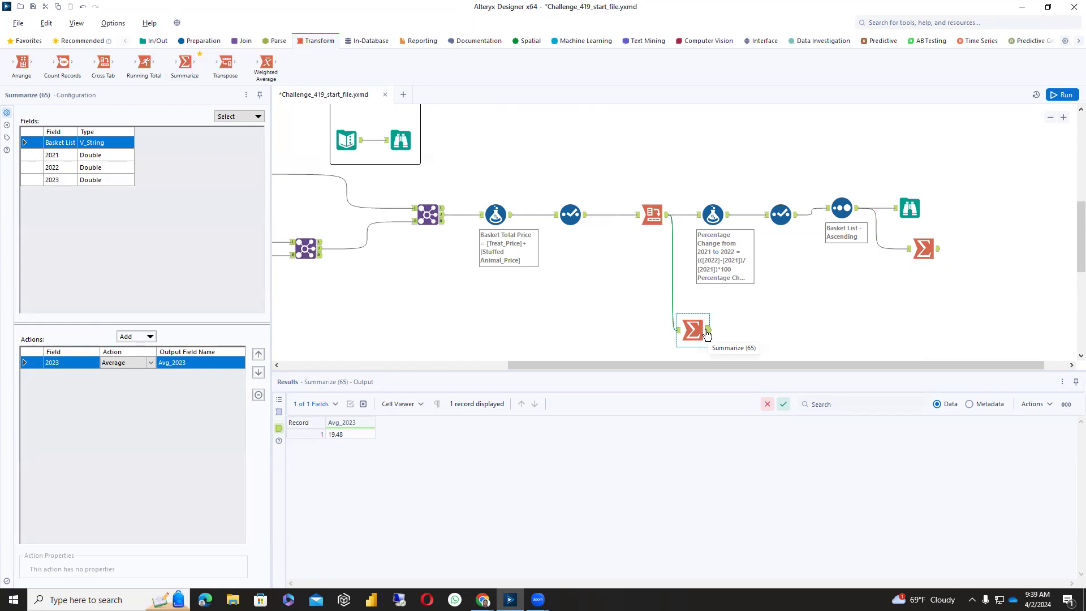
click(938, 253)
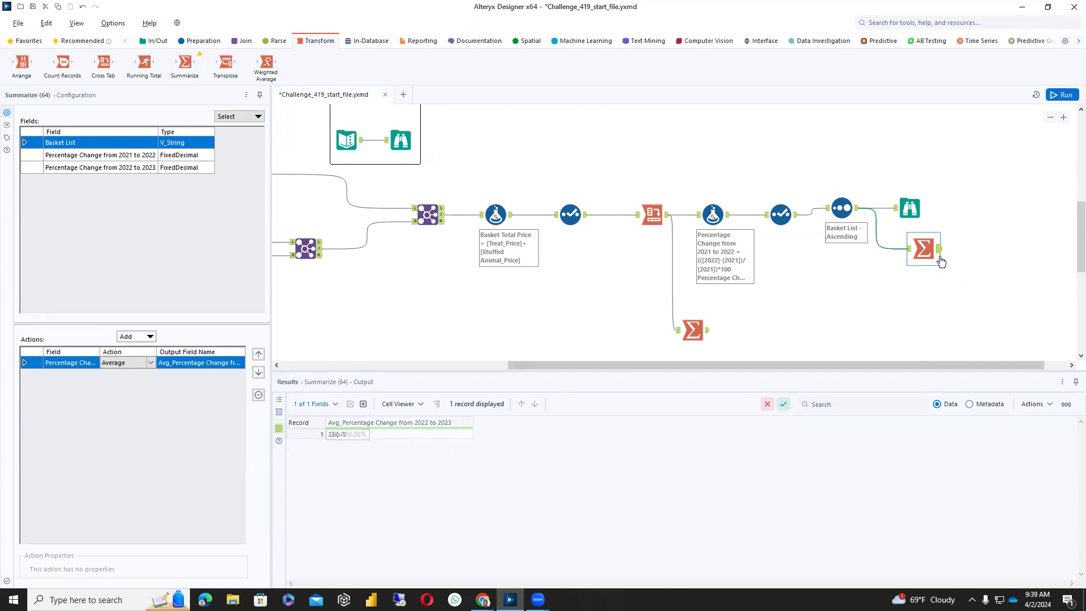
click(707, 334)
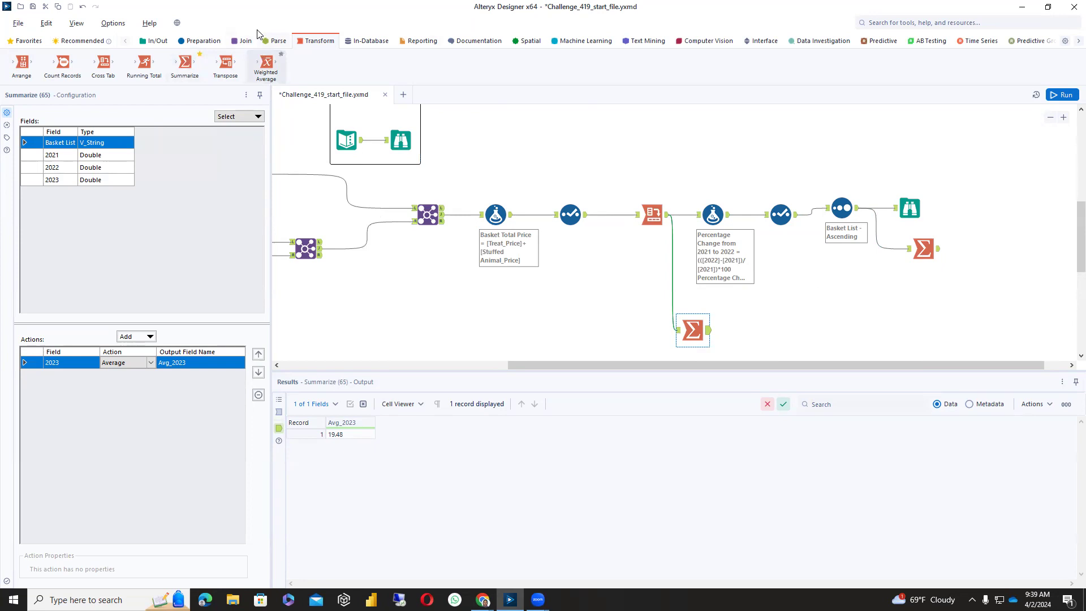
click(202, 41)
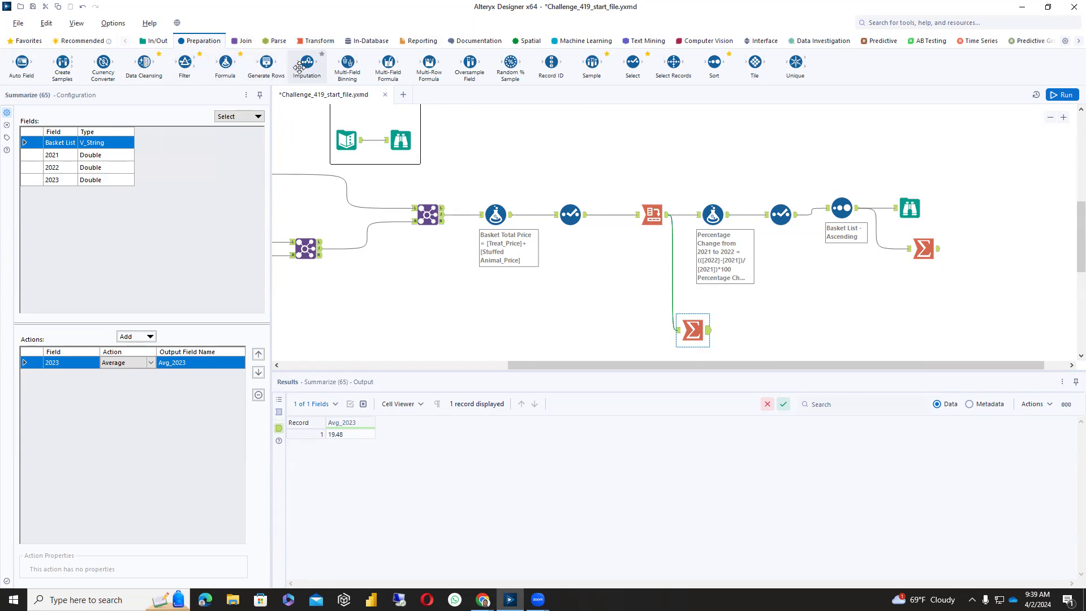
click(937, 250)
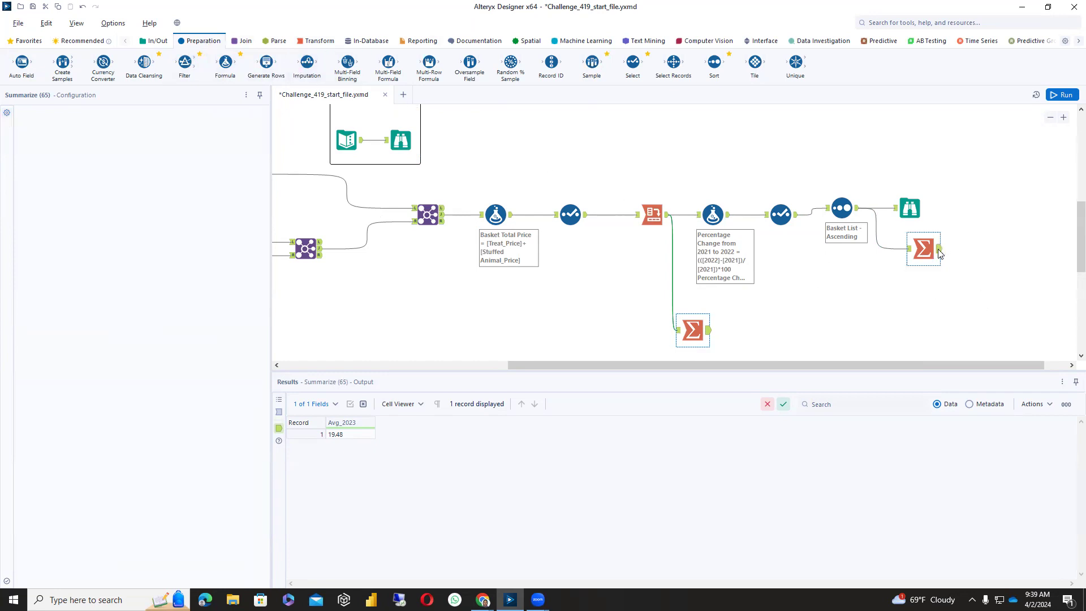
click(710, 335)
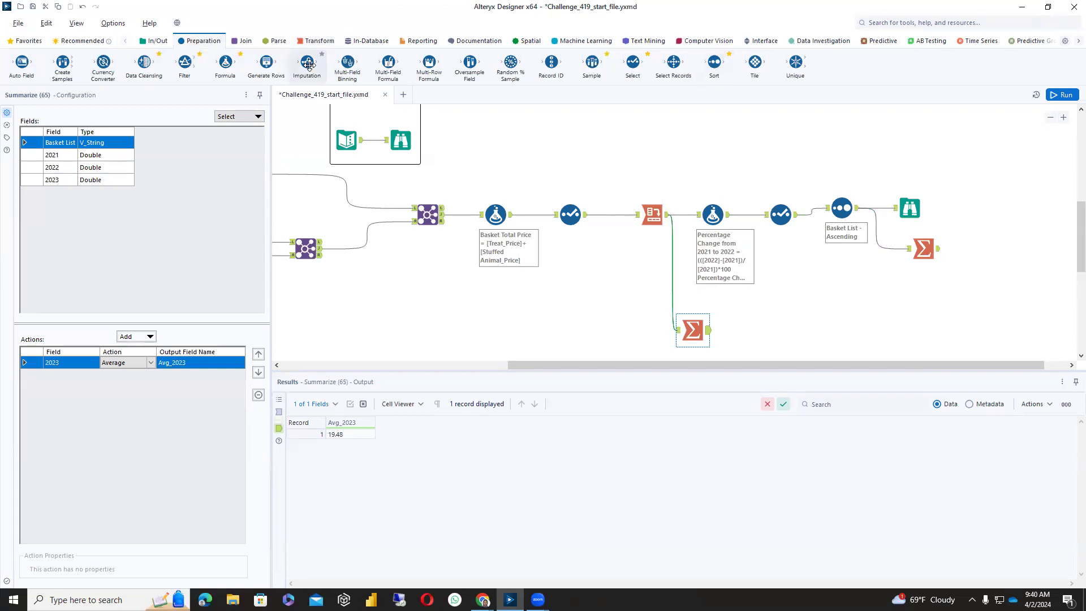
- Connect a Formula tool to the 2023 average Summarize and add a Basket column with the expression "Basket"
drag(226, 62, 760, 329)
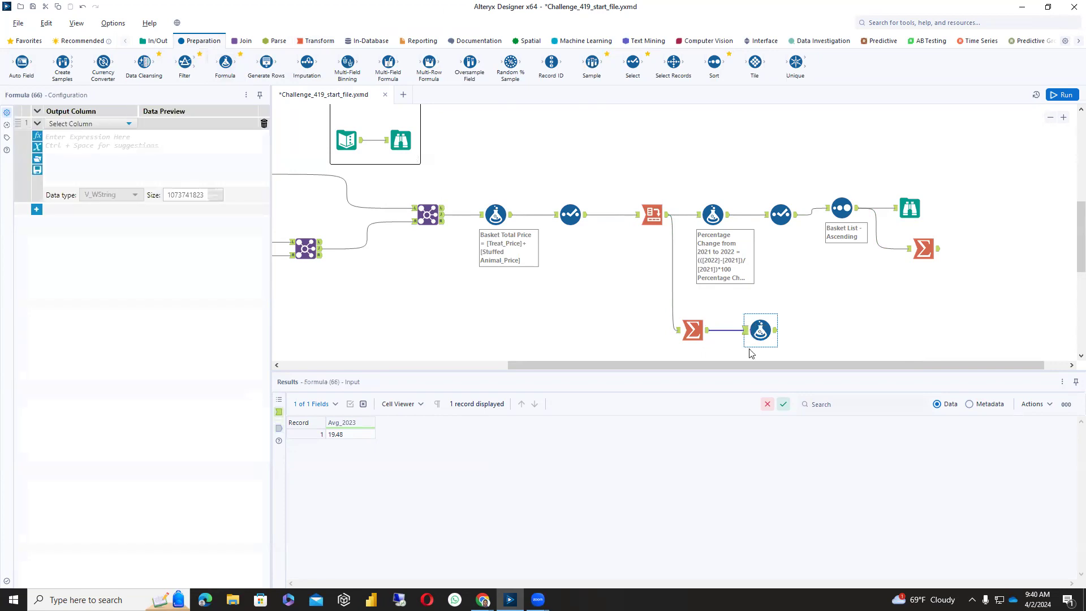
click(128, 123)
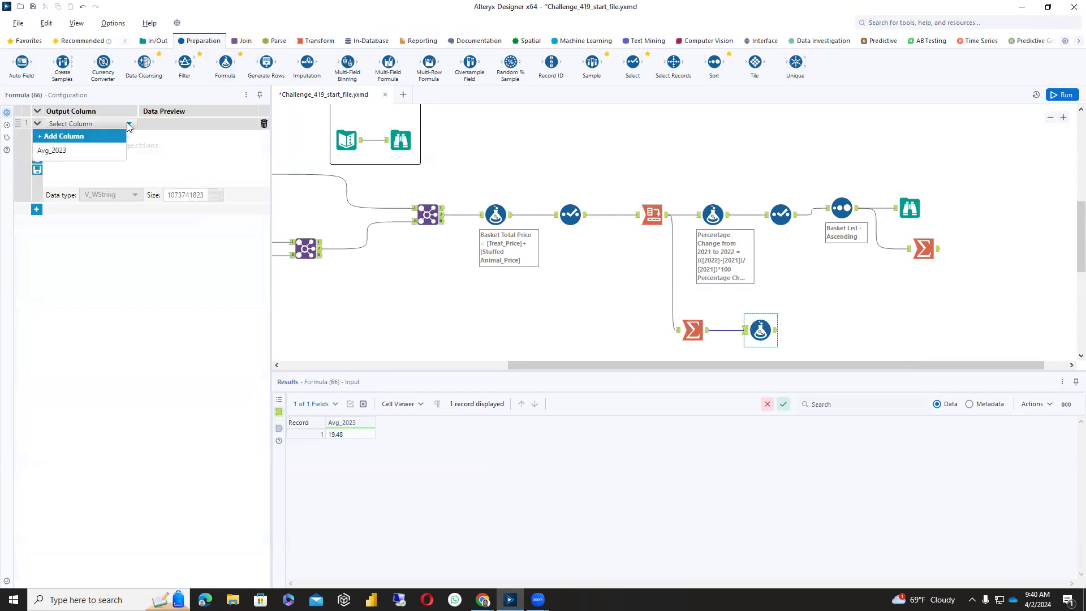
click(97, 137)
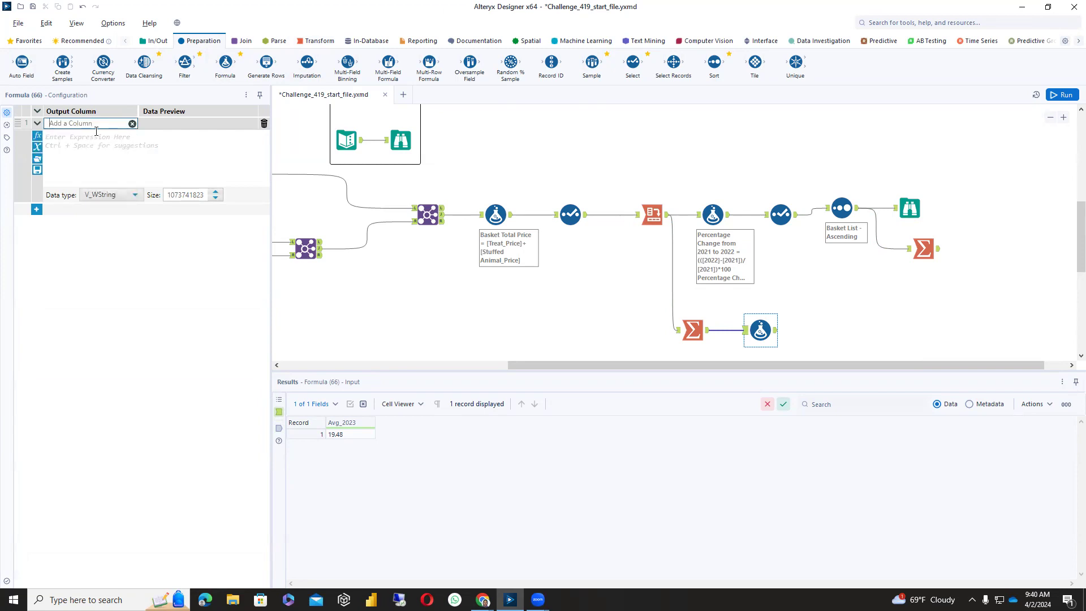
text(Bask)
click(66, 144)
text(Basket)
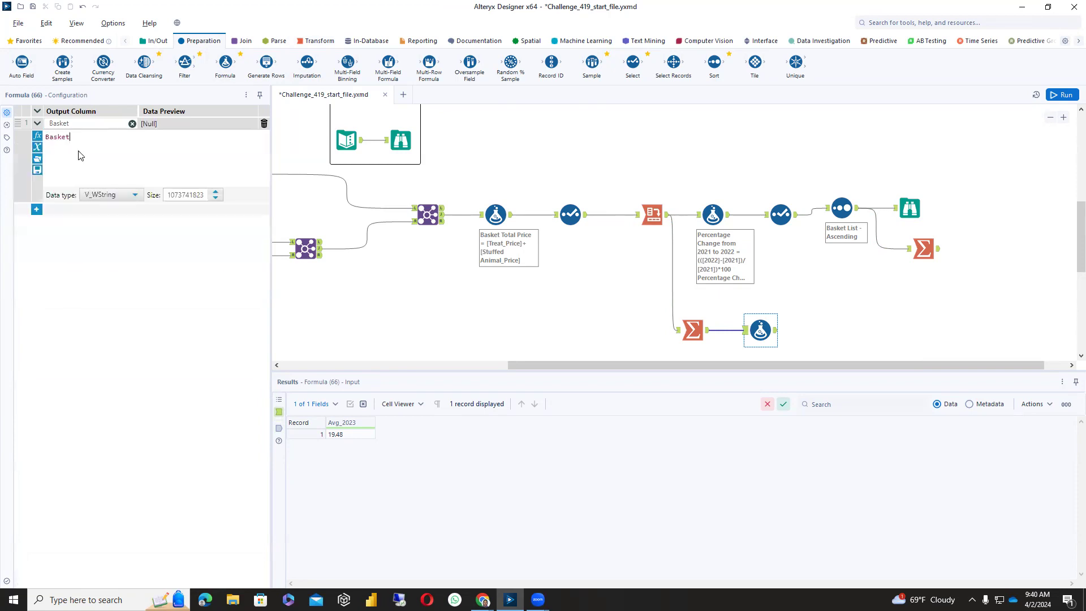
click(45, 137)
text(")
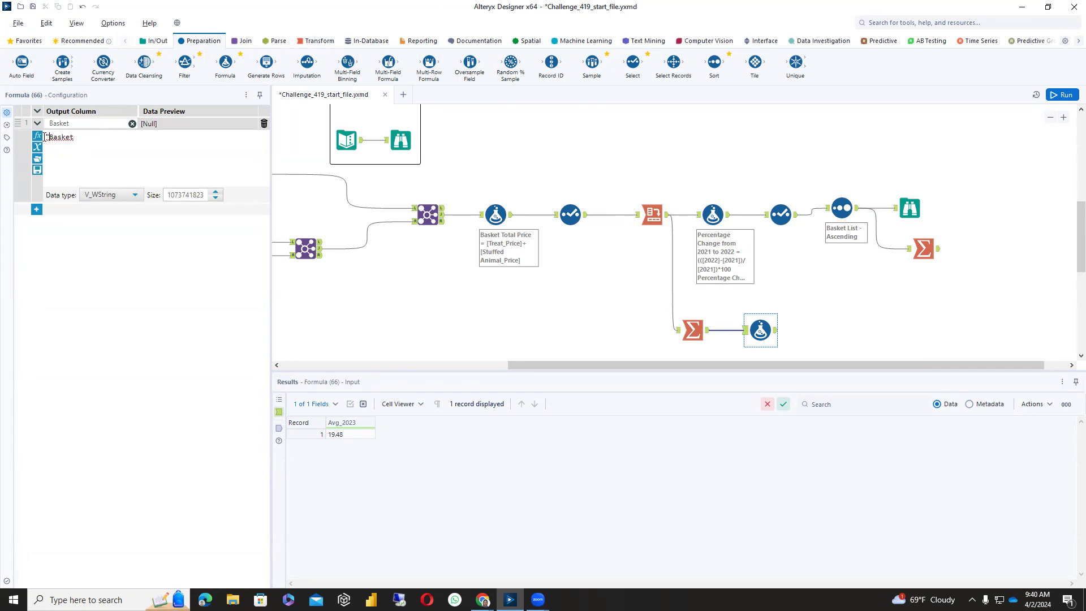
click(77, 137)
text(")
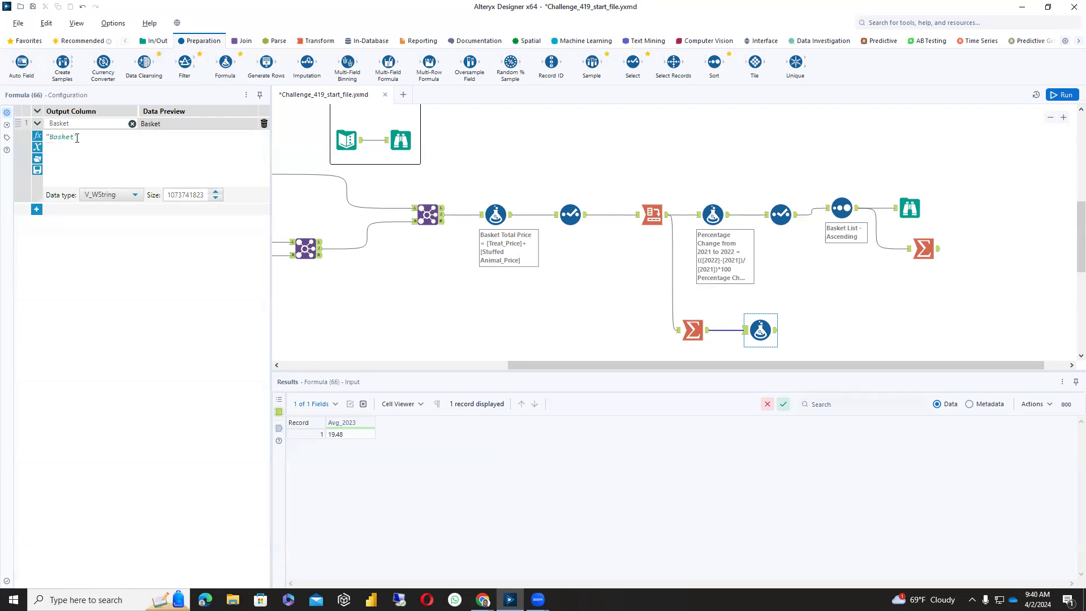
- Connect a Formula tool to the percentage change Summarize, add a Basket column set to "Basket", and run the workflow
drag(226, 61, 975, 248)
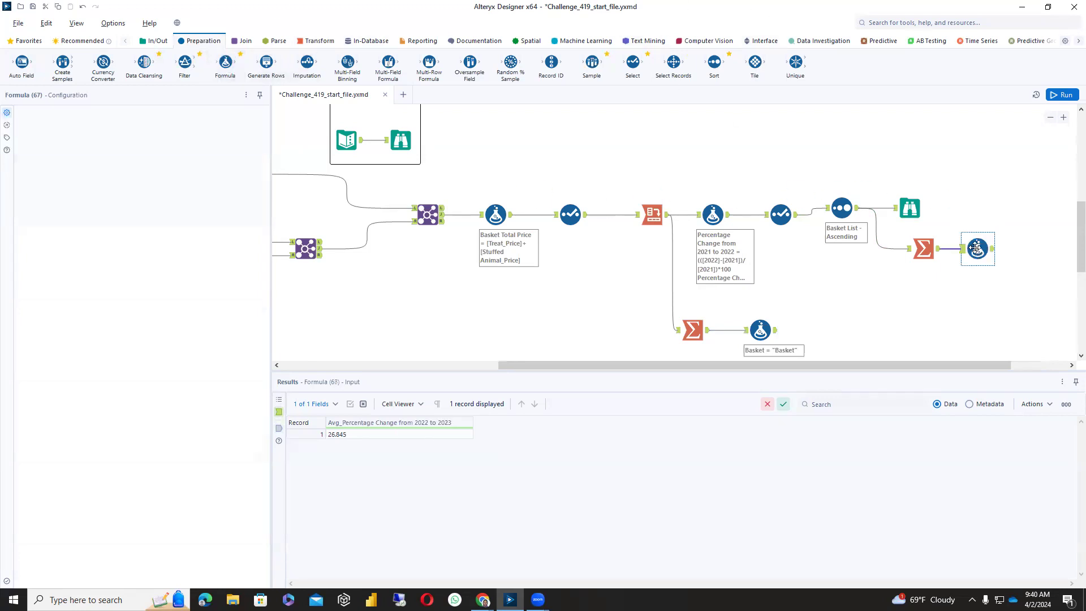
click(126, 125)
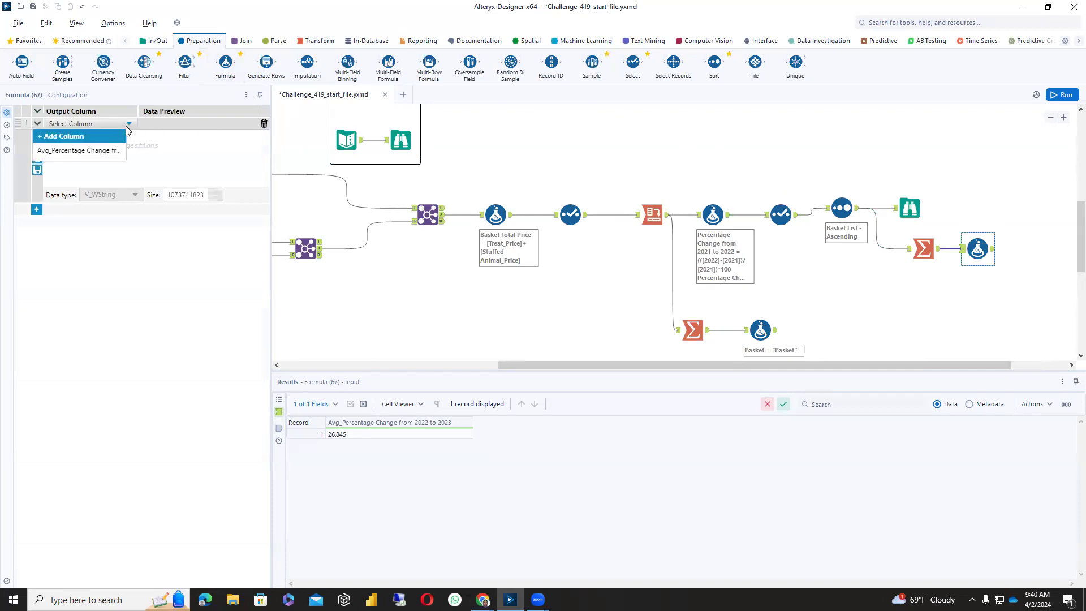
click(96, 138)
text(Baske)
click(58, 138)
text("b)
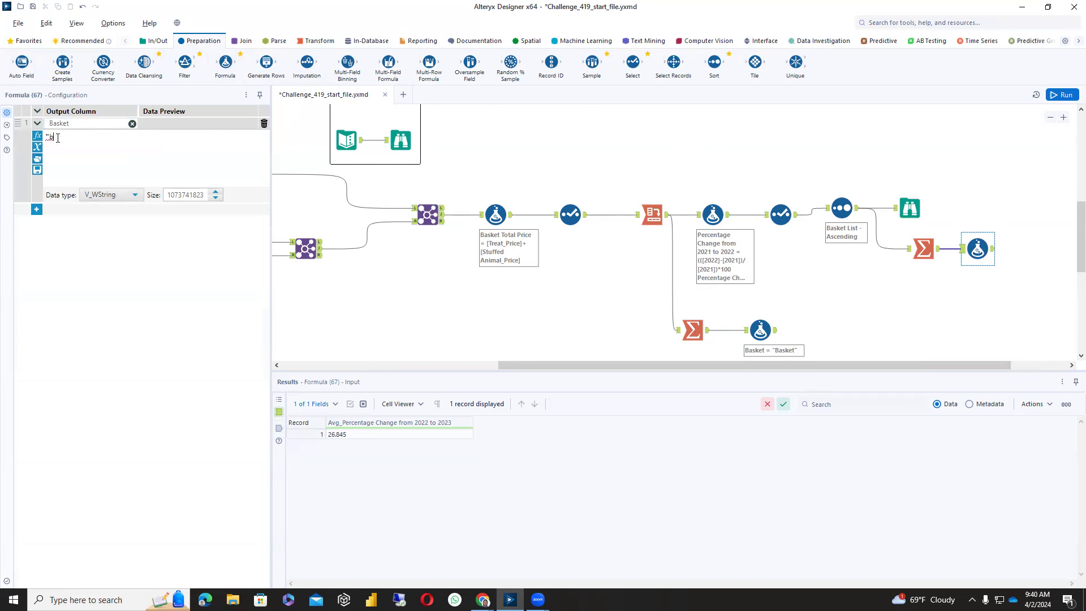
text(asket)
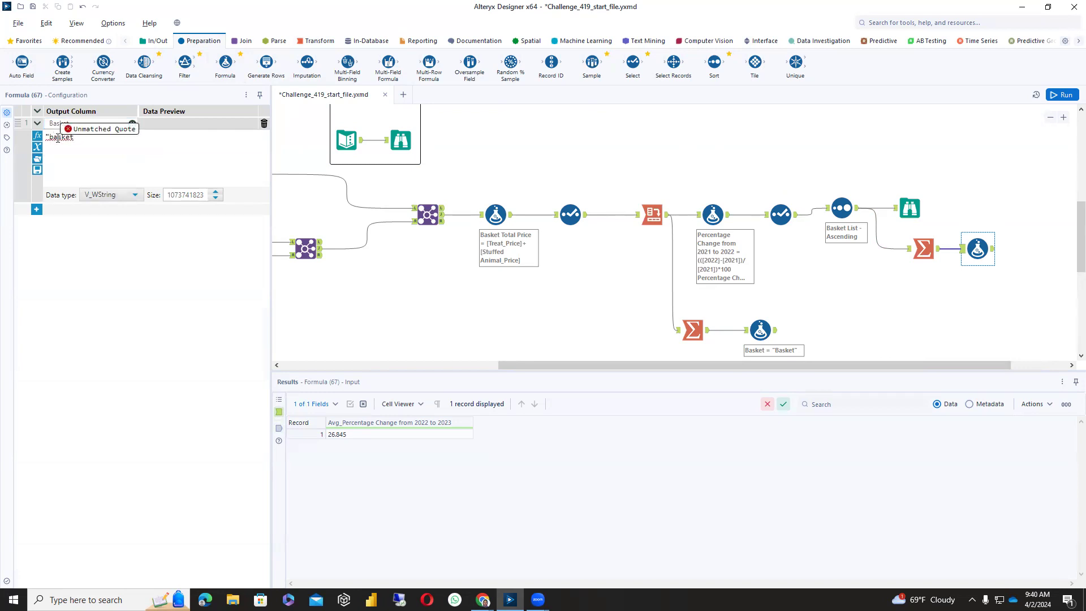
text(")
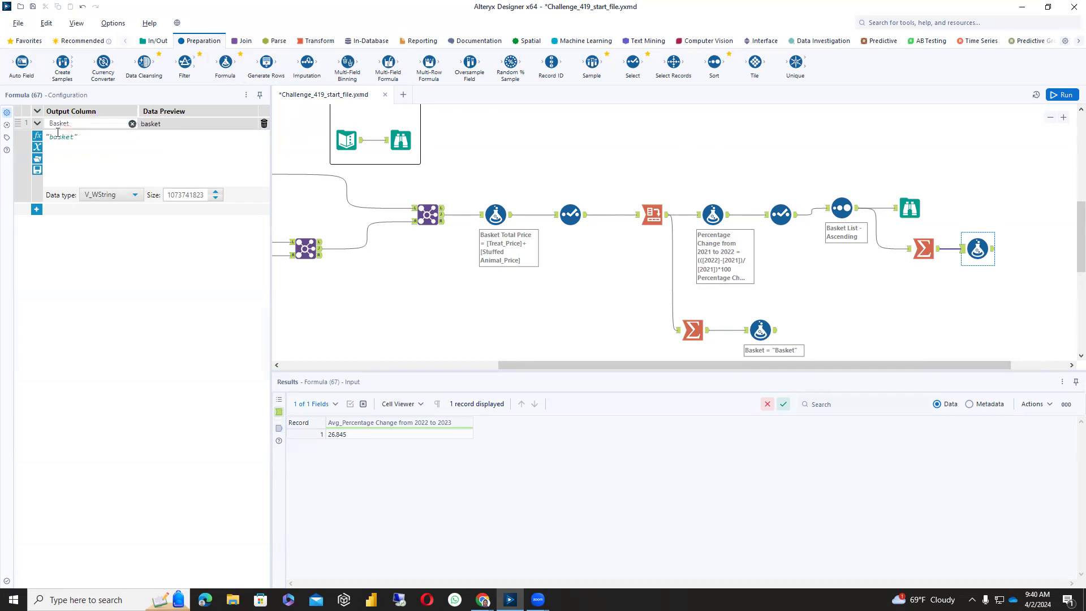
key(BackSpace)
text(B)
click(1062, 94)
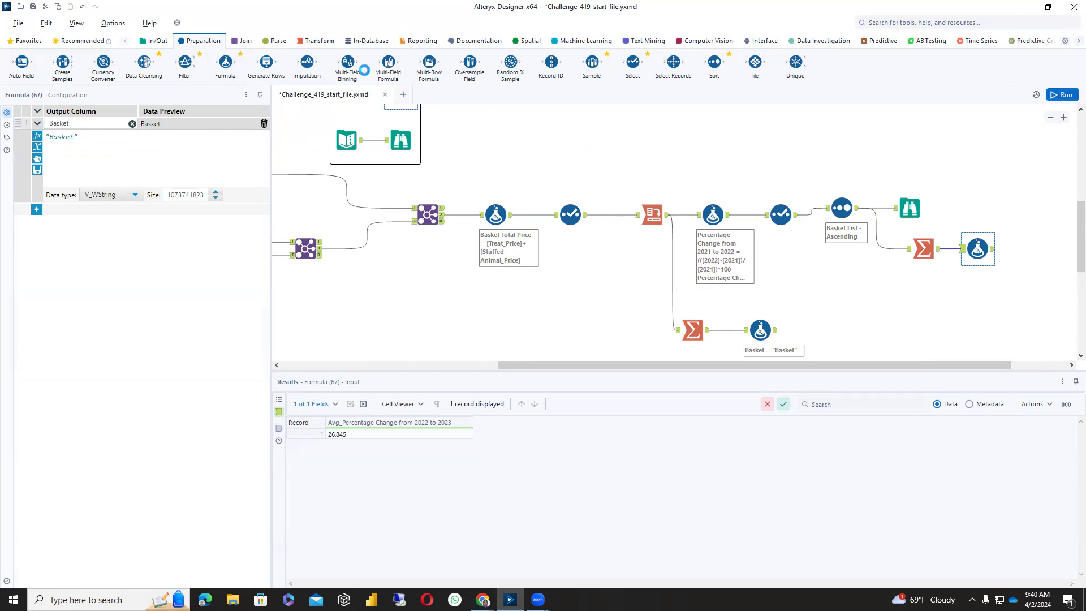
- Add a Join tool with the percentage change Formula as its left input and the 2023 average Formula as its right input
click(243, 40)
drag(166, 67, 1031, 304)
drag(993, 249, 1016, 296)
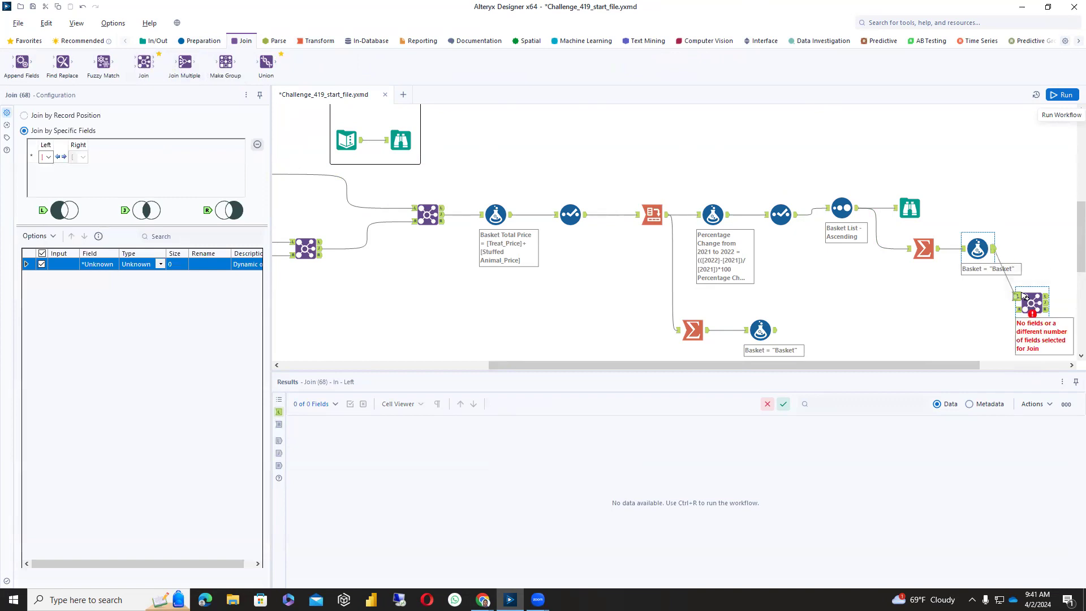
drag(776, 329, 1016, 310)
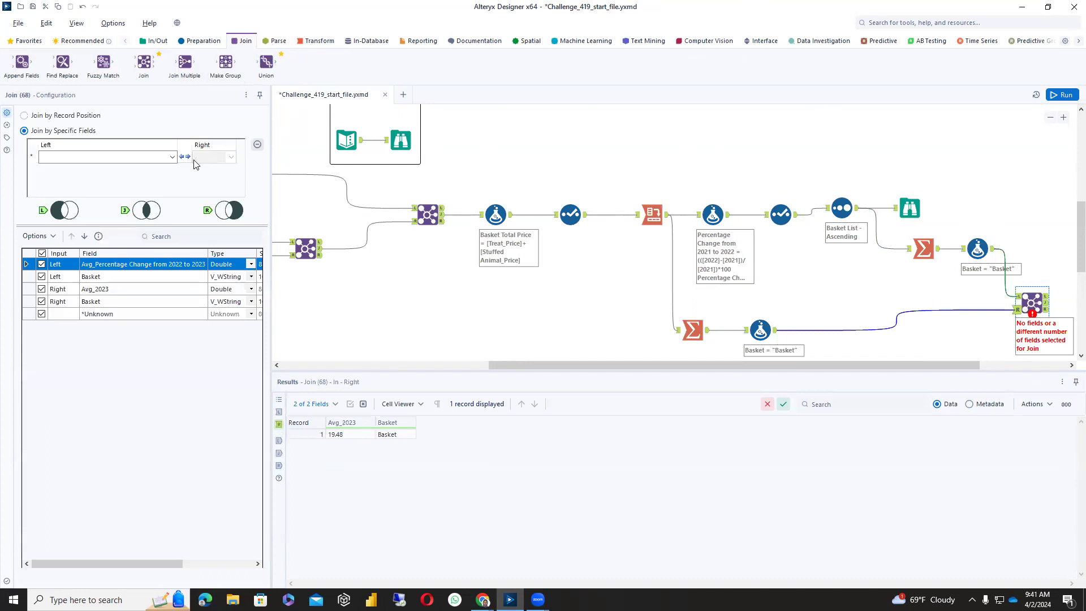
- Join both inputs on the Basket field, exclude both Basket columns from the output, and run the workflow to check the joined result
click(167, 159)
click(142, 179)
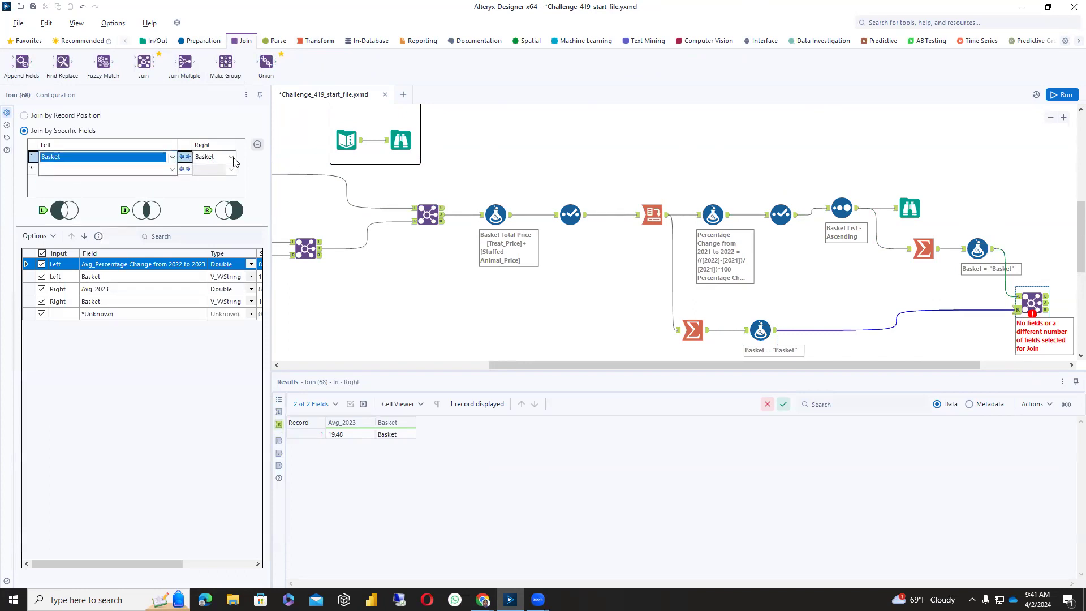
click(42, 277)
click(42, 303)
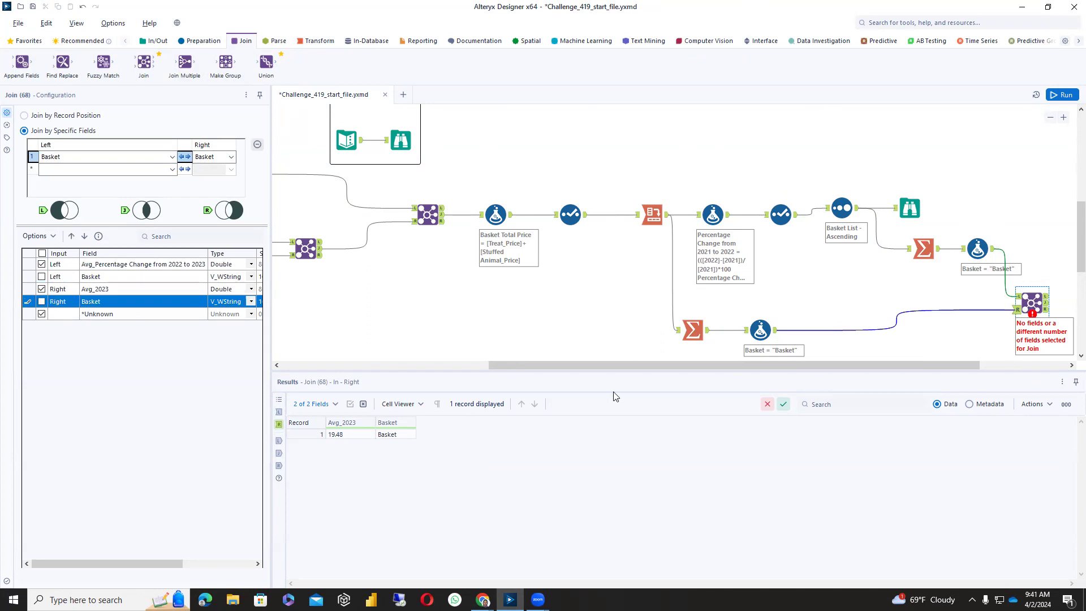
drag(611, 364, 884, 386)
click(1055, 96)
click(905, 303)
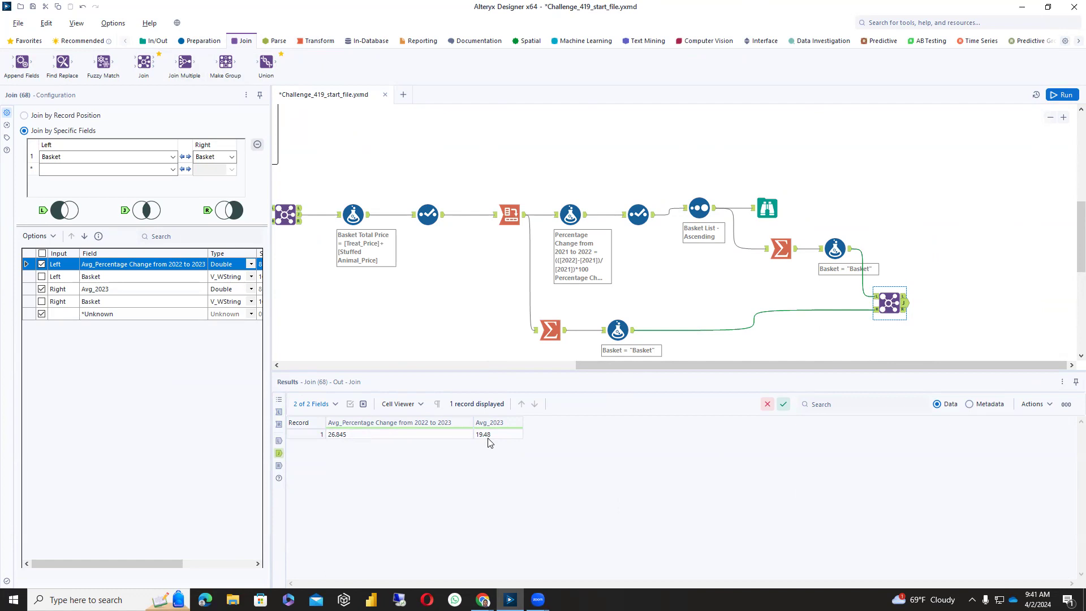
- Connect a Formula tool to the Join's matched output and add a new column named Estimated Basket Price in 2024
click(207, 42)
drag(225, 62, 950, 296)
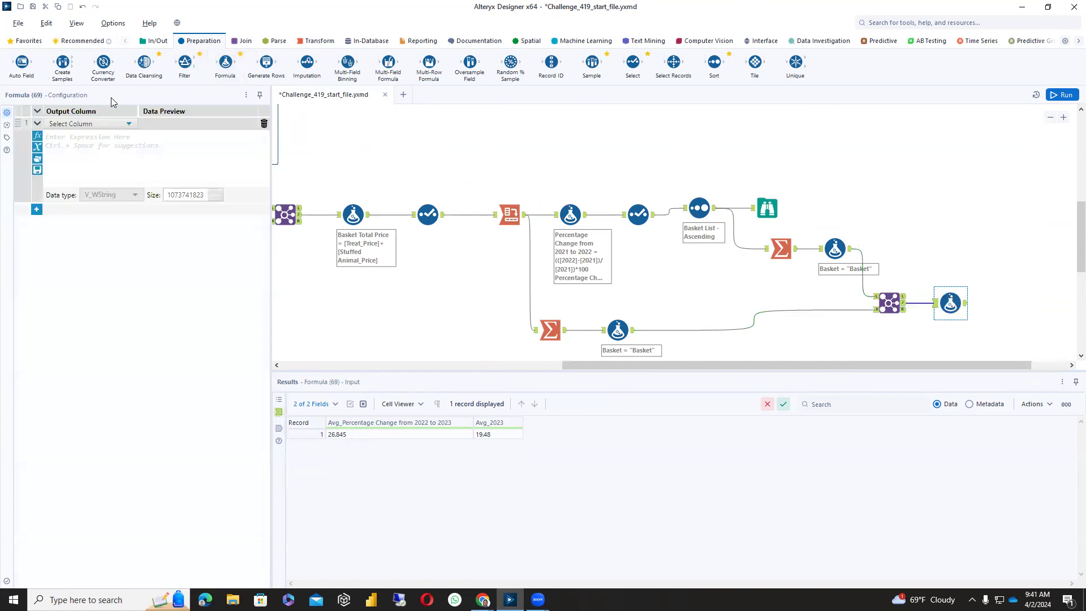
click(126, 123)
click(102, 133)
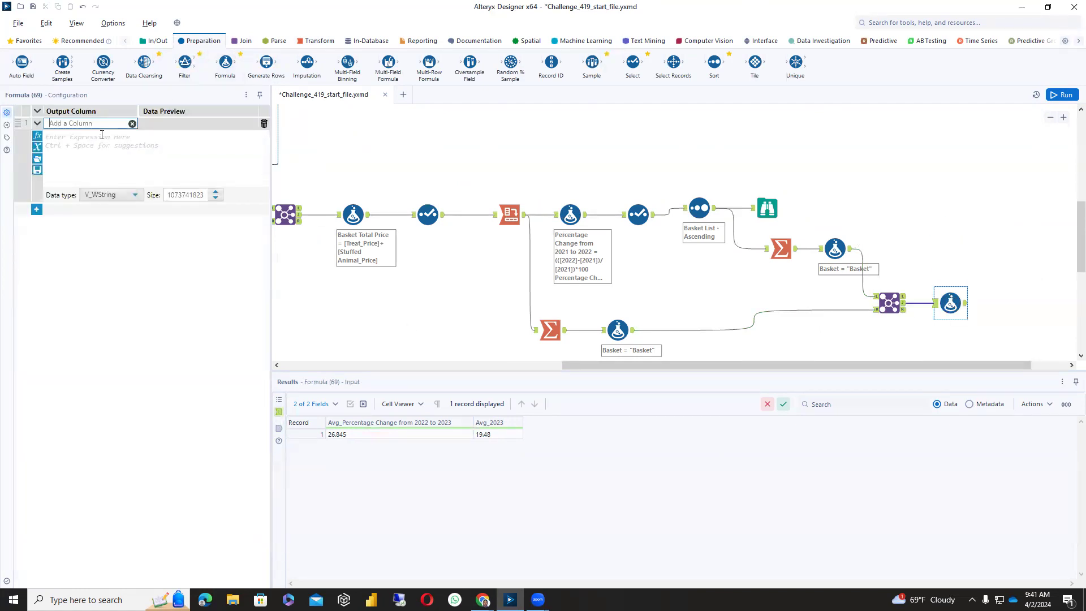
text(Est)
text(imated)
text( Basket P)
text(rice in)
text( 2024)
- Try the expression [Avg_2023]*(1+[Avg_Percentage Change from 2022 to 2023]) for the estimated price column, and clear it
click(75, 137)
text([)
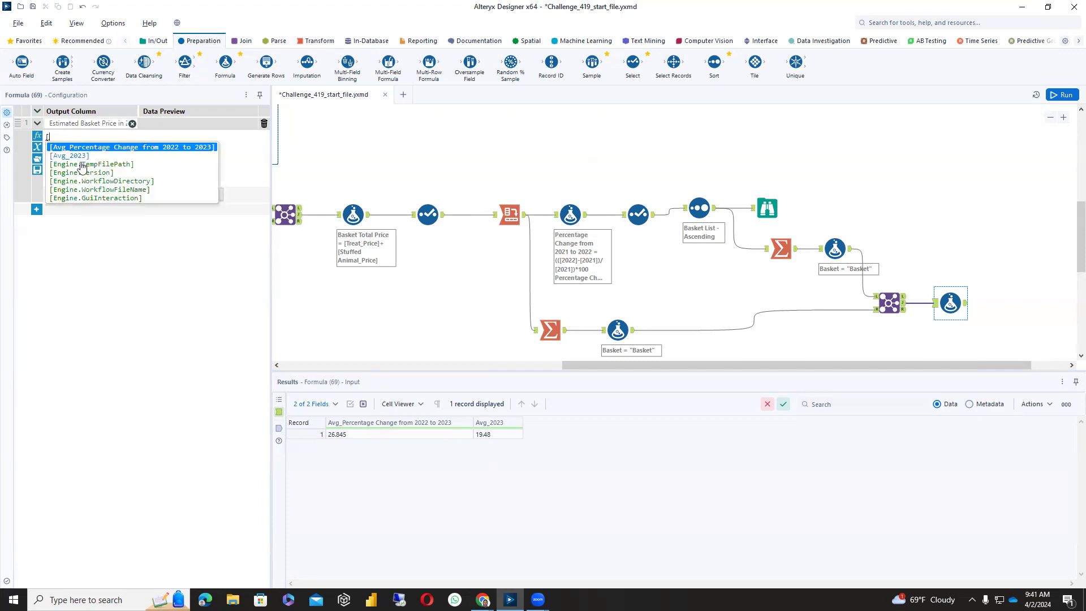
click(87, 155)
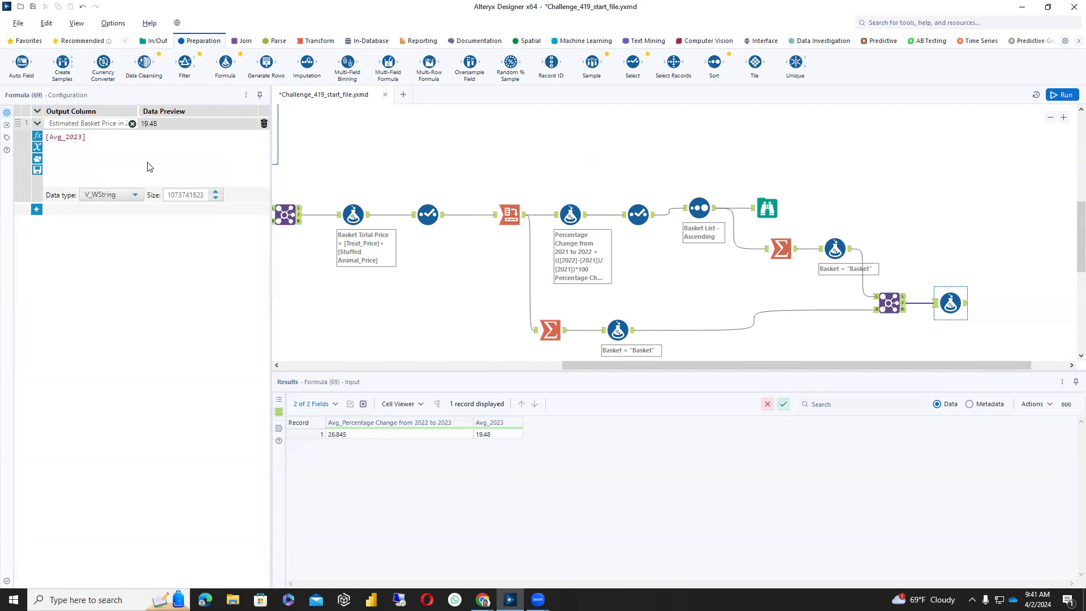
text(*(1+[)
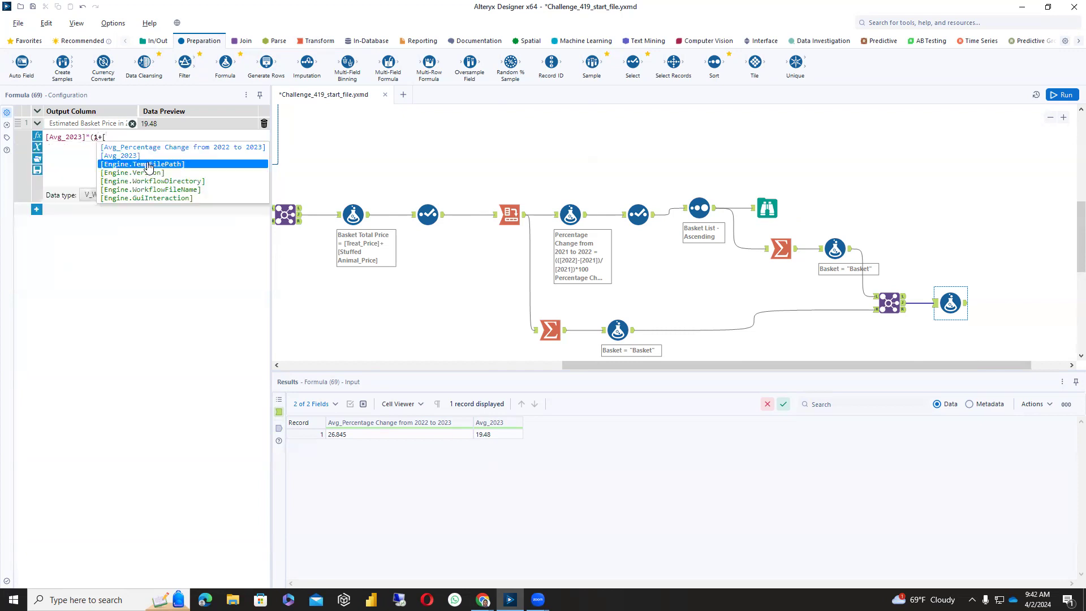
click(180, 148)
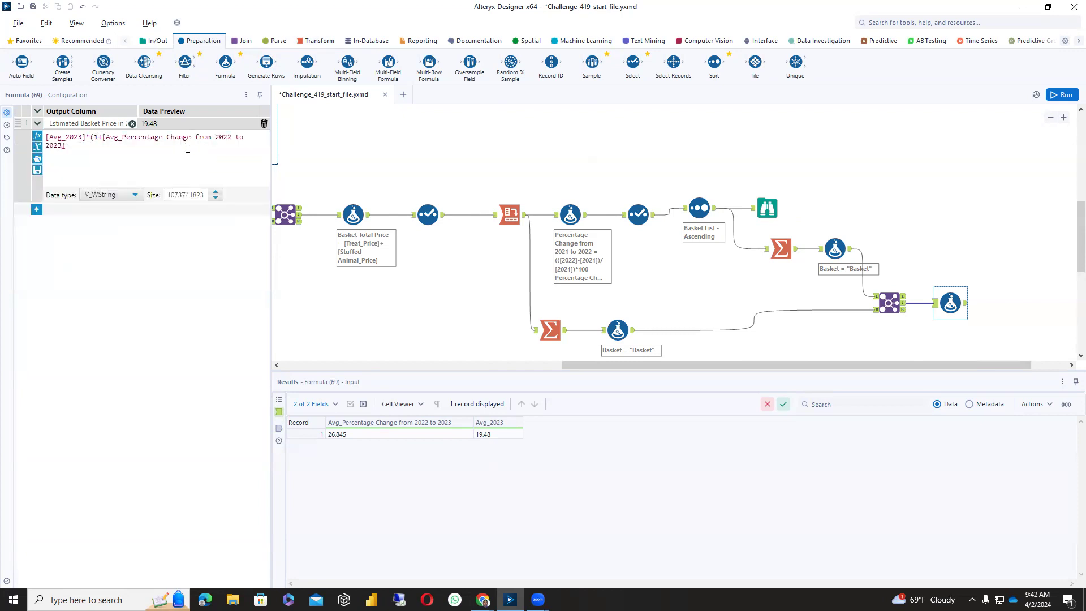
text())
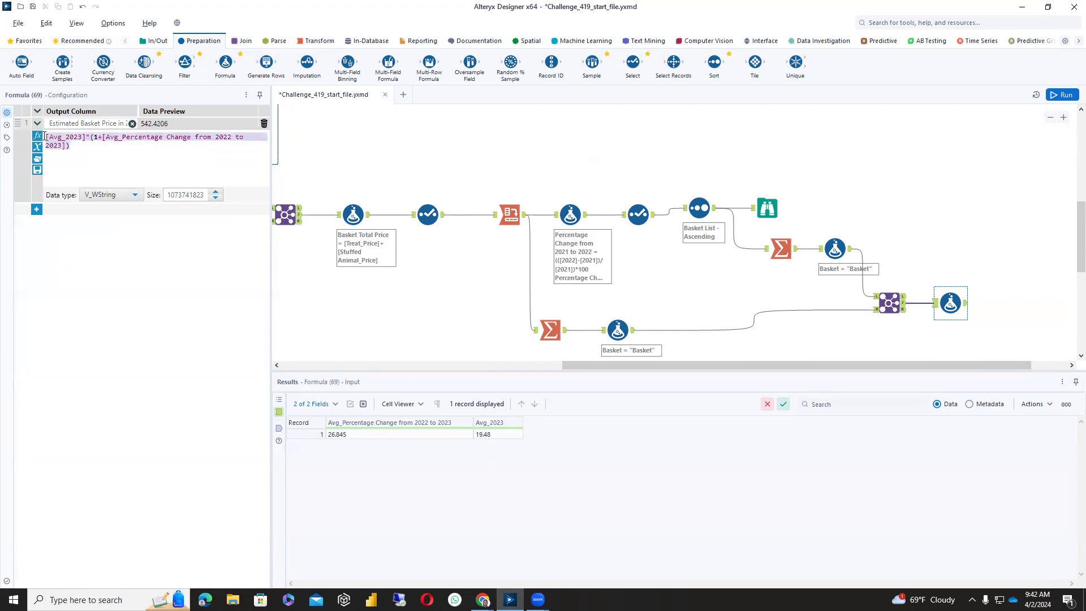
key(Delete)
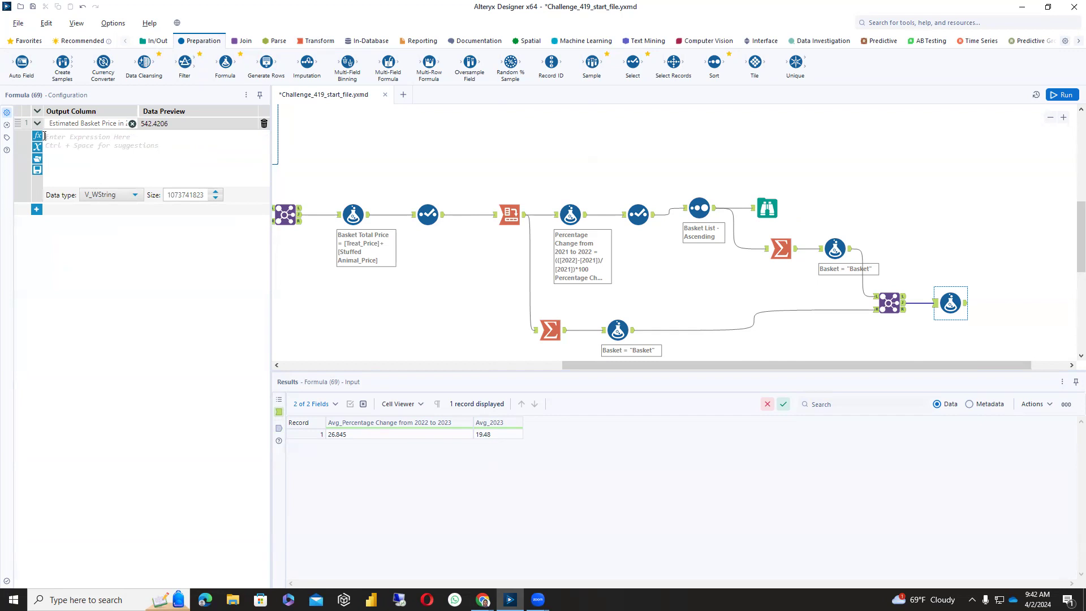
- Enter the estimated price expression as [Avg_2023]*[Avg_Percentage Change from 2022 to 2023]
text([)
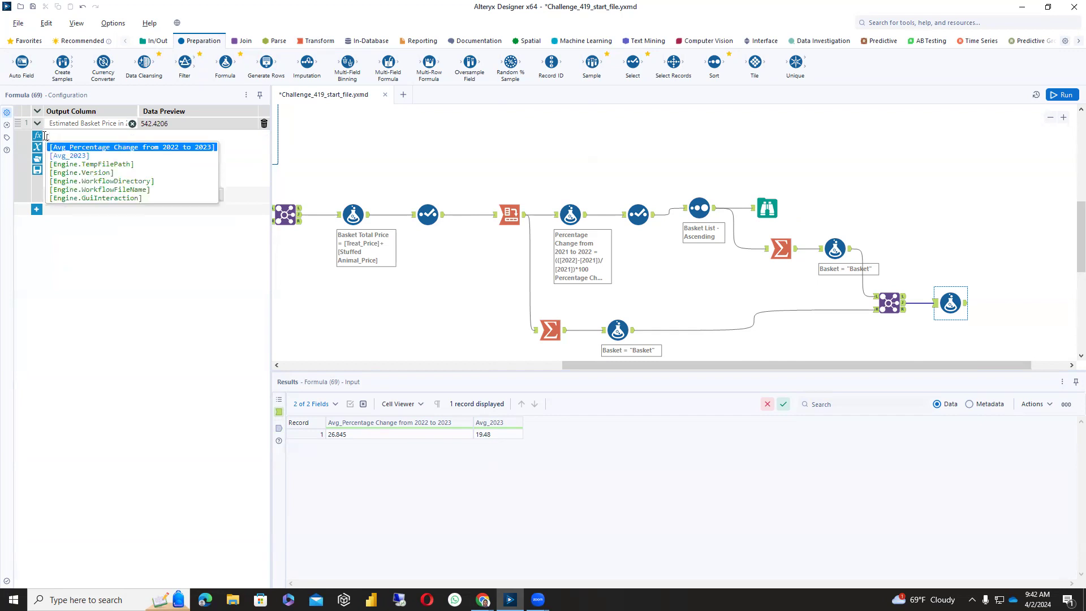
click(78, 156)
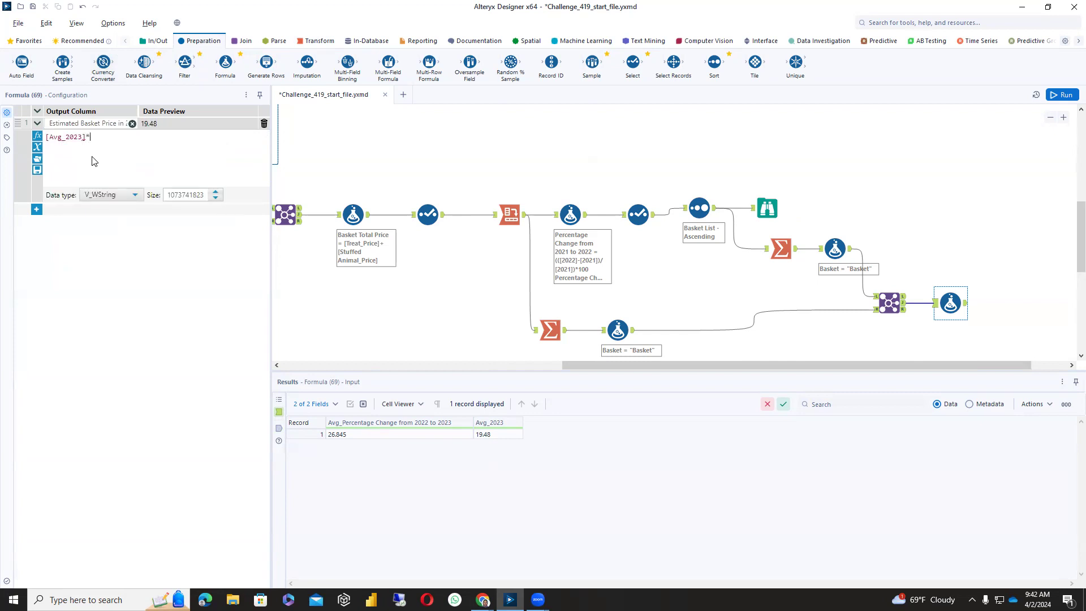
text(*[)
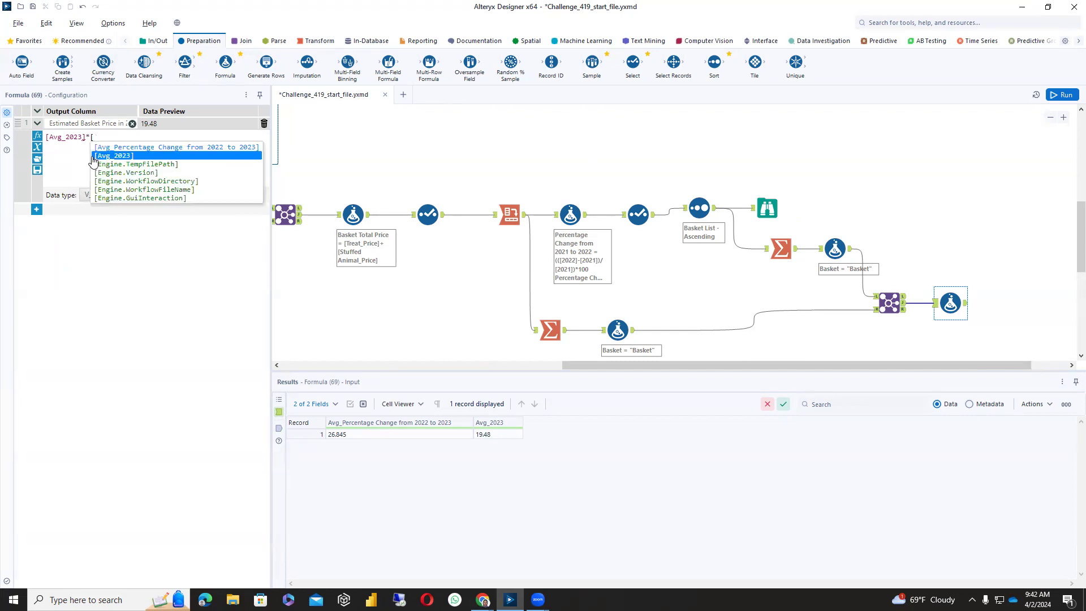
click(134, 147)
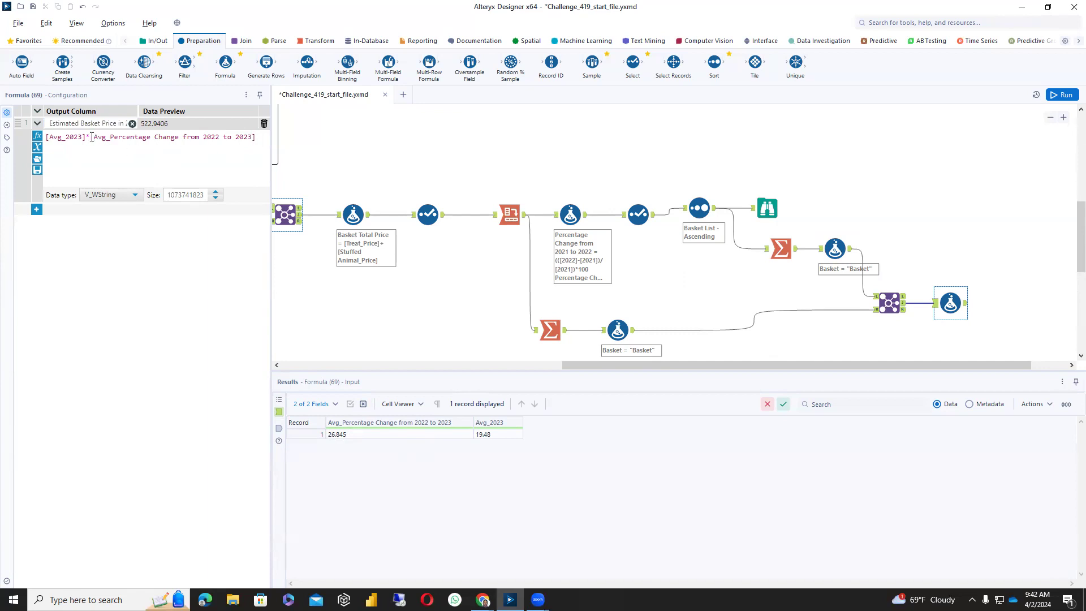
- Correct the estimated price expression to [Avg_2023]*(1+[Avg_Percentage Change from 2022 to 2023]/100), run the workflow, and inspect the Formula tool's output
click(93, 137)
text(1+()
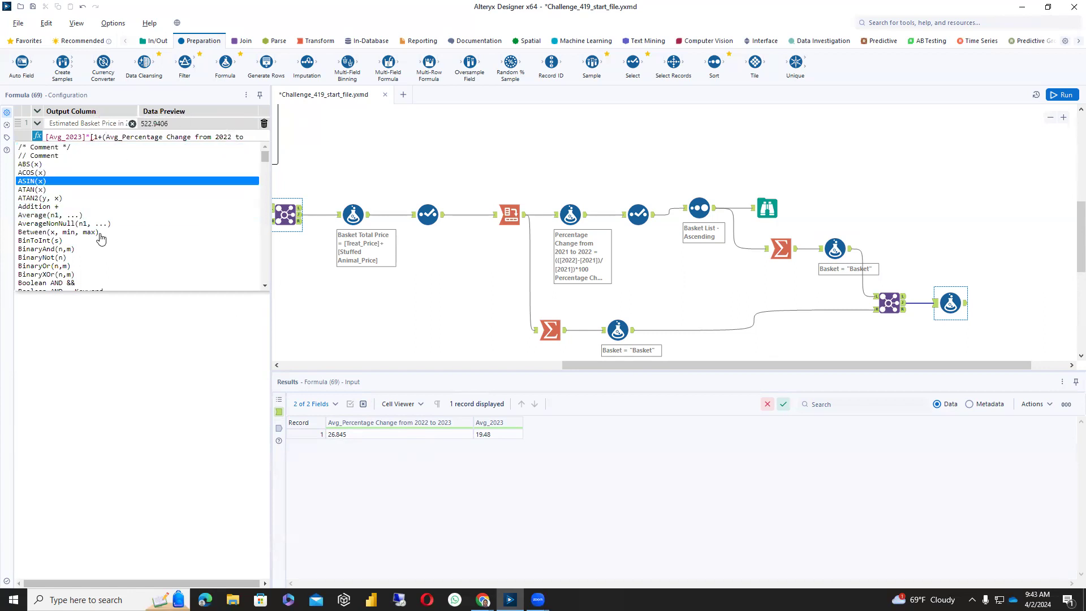
click(115, 376)
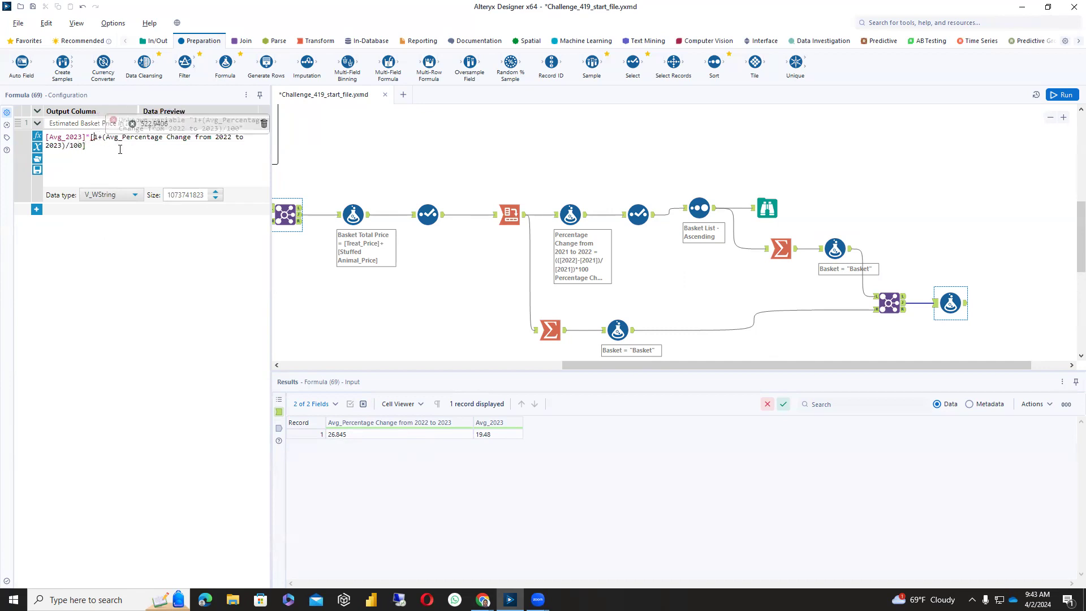
key(BackSpace)
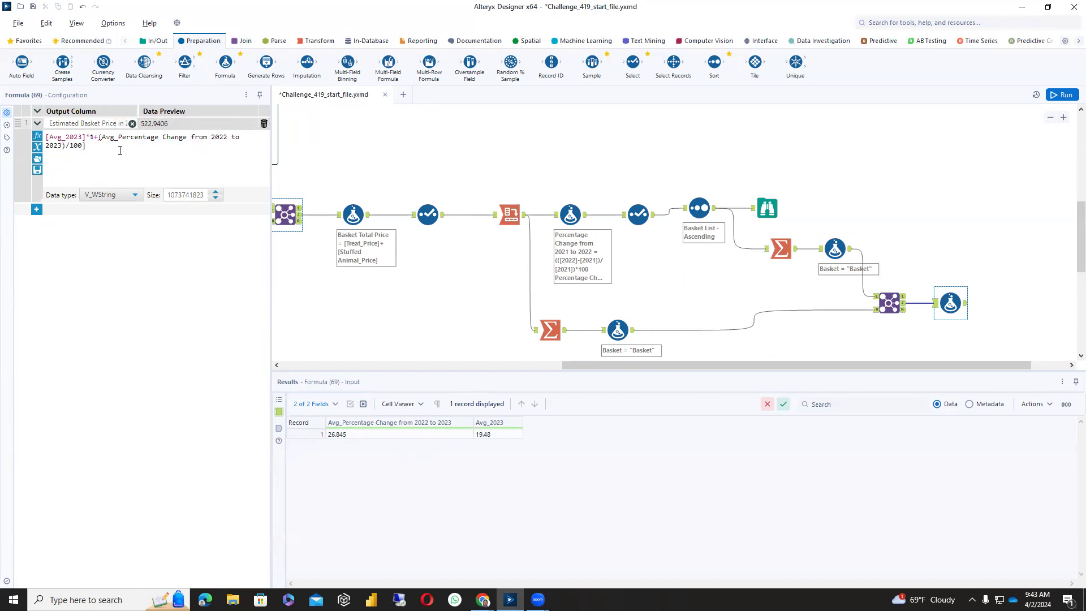
text(()
text([)
key(Escape)
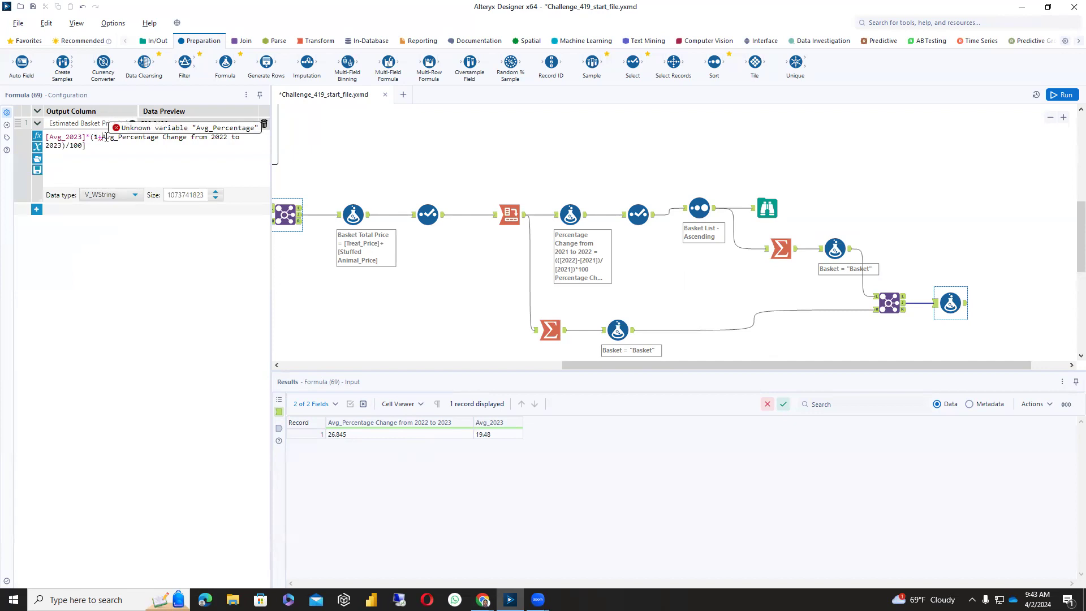
text([)
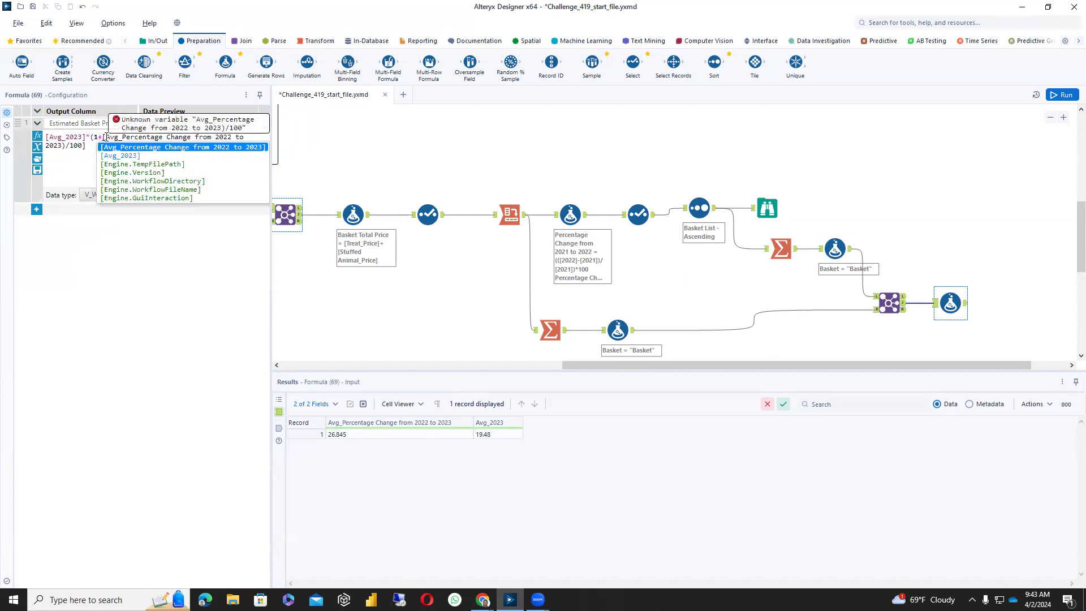
click(64, 163)
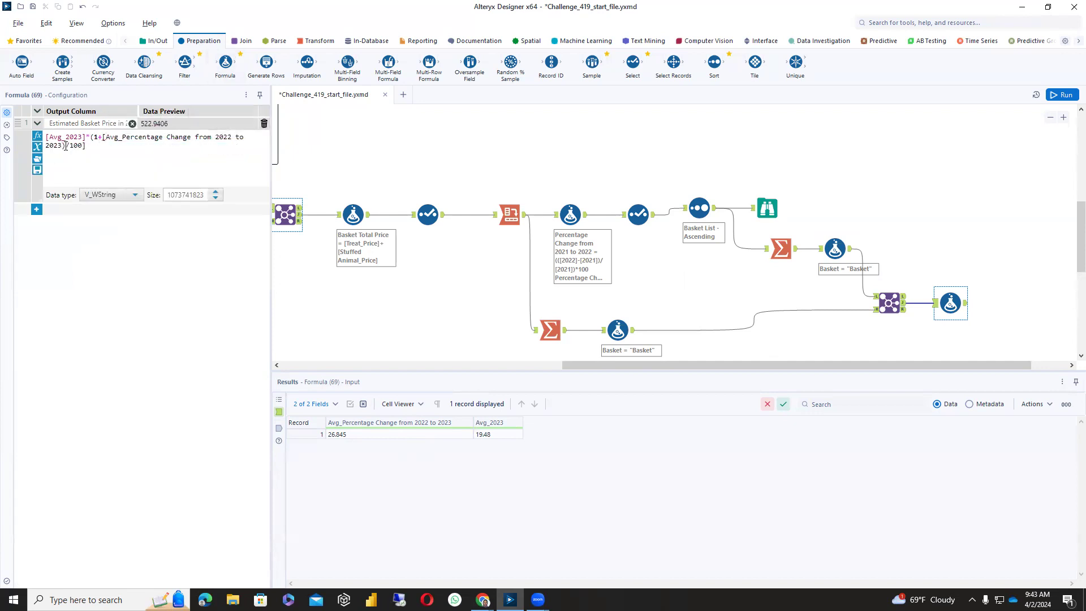
text(]/100))
click(1056, 98)
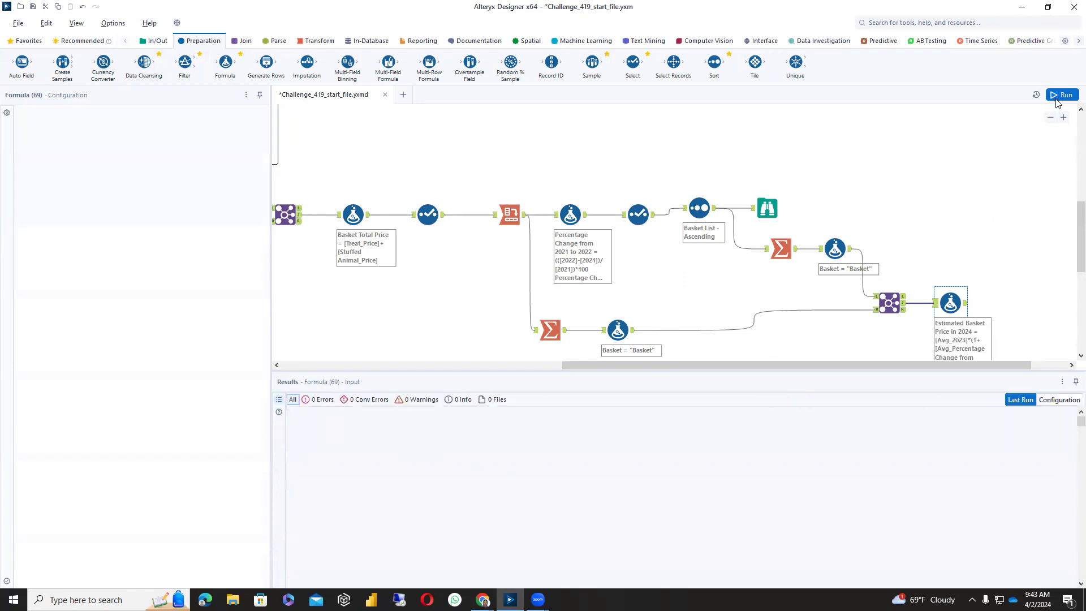
click(966, 310)
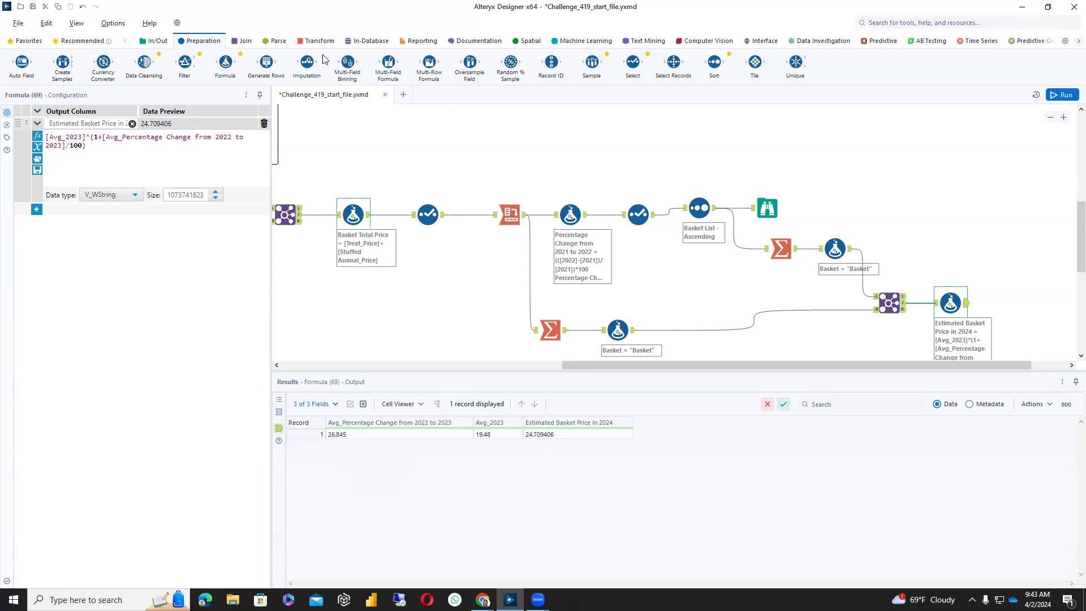
- Add a second output column named Estimated Fundraising in 2024 to the Formula tool, rereading the challenge instructions for the fundraising task
mouse_move(225, 62)
mouse_down()
mouse_move(551, 176)
mouse_move(962, 255)
mouse_move(177, 104)
mouse_move(217, 84)
mouse_move(225, 63)
mouse_up()
click(36, 211)
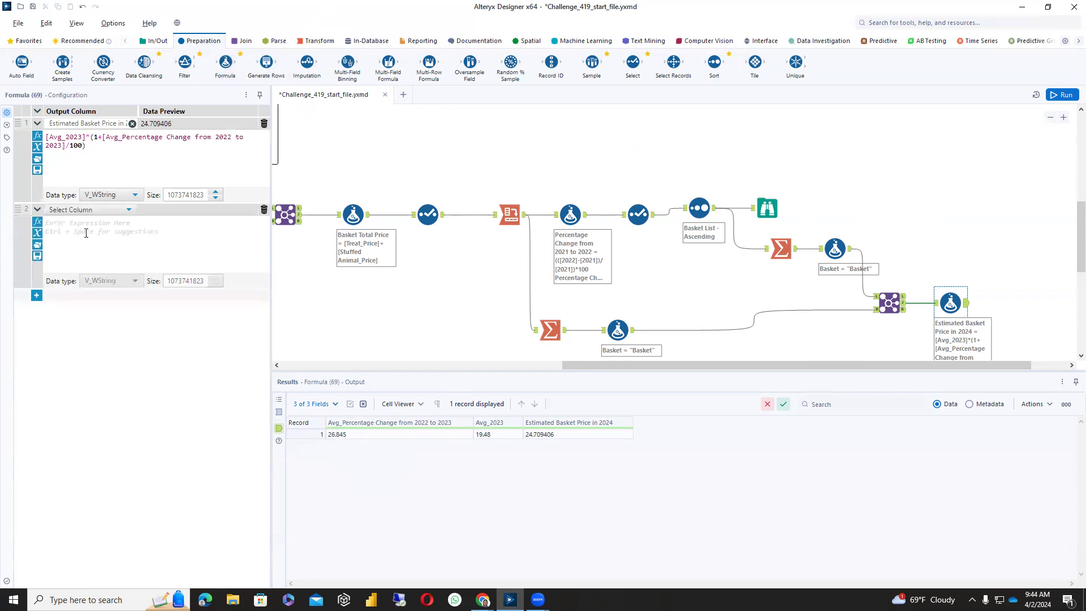
click(90, 210)
click(89, 223)
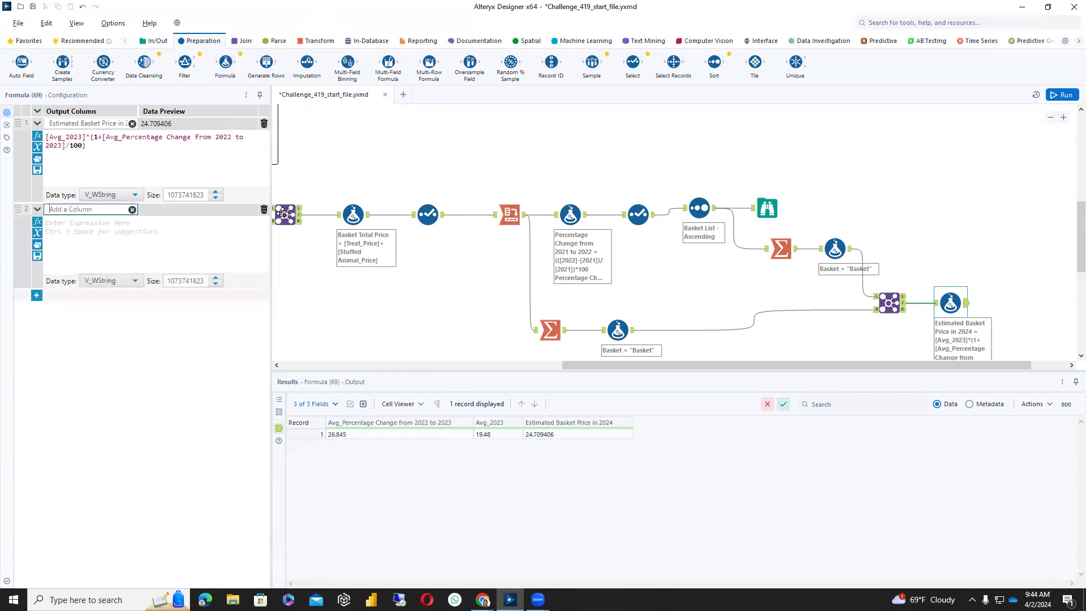
drag(620, 365, 340, 365)
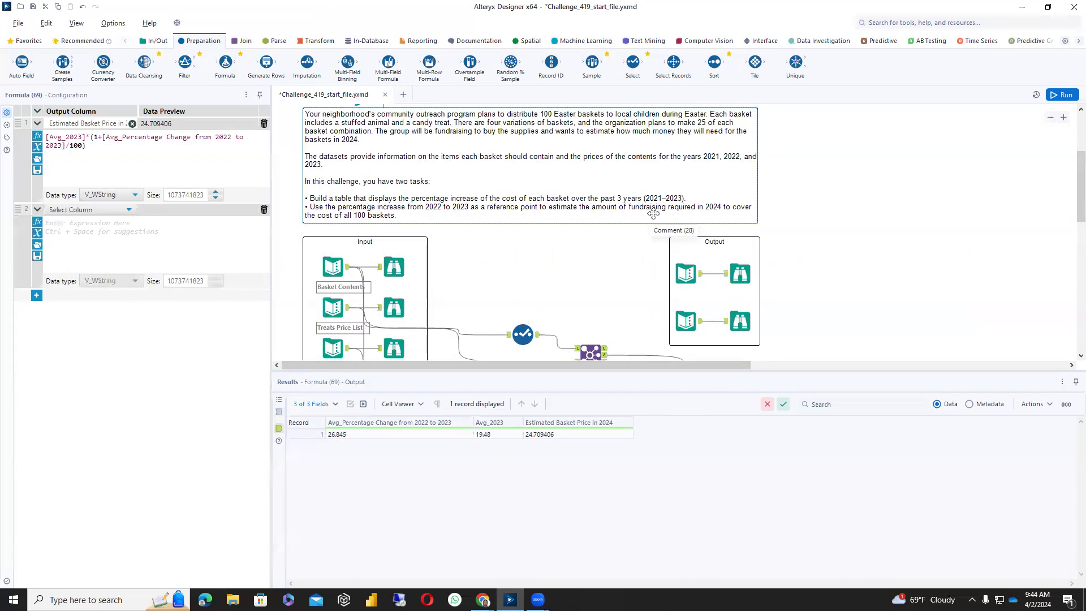
click(97, 213)
click(90, 223)
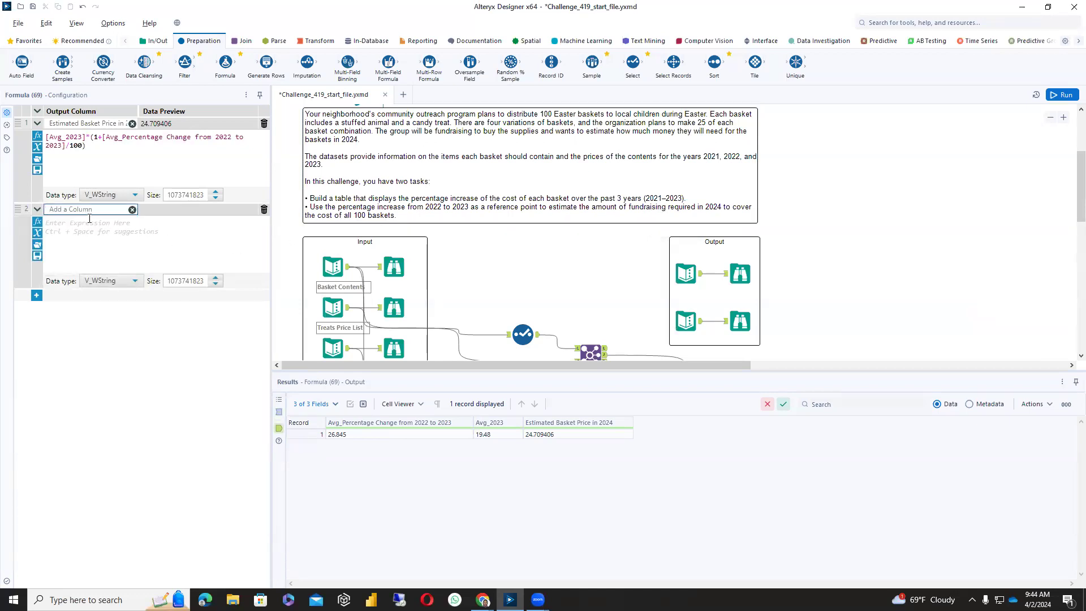
text(Es)
text(2024)
- Set the fundraising column's expression to [Estimated Basket Price in 2024]*100 and run the workflow
click(106, 227)
text([)
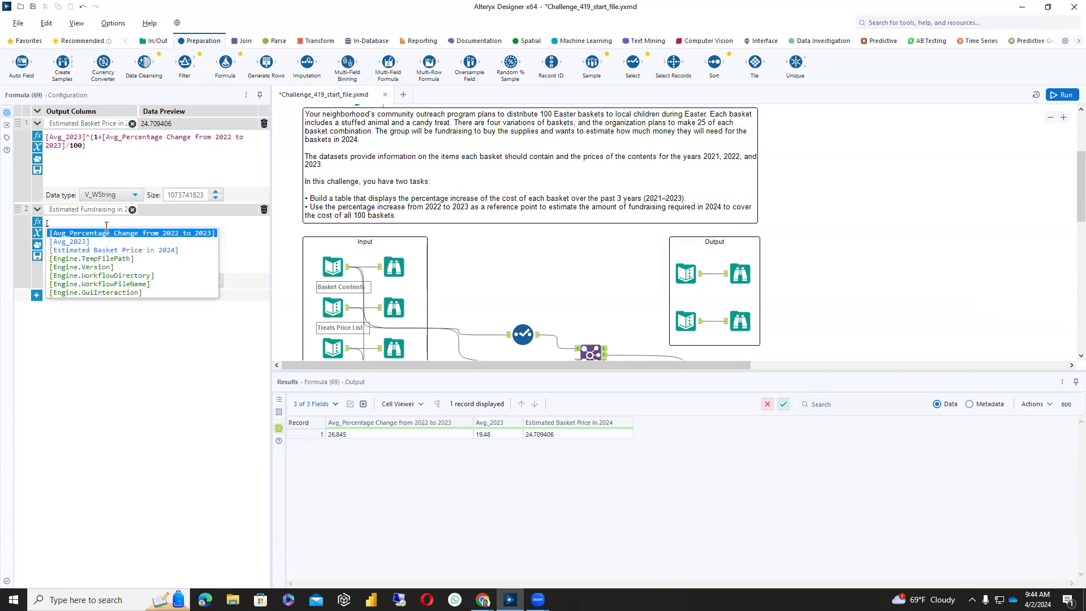
click(133, 250)
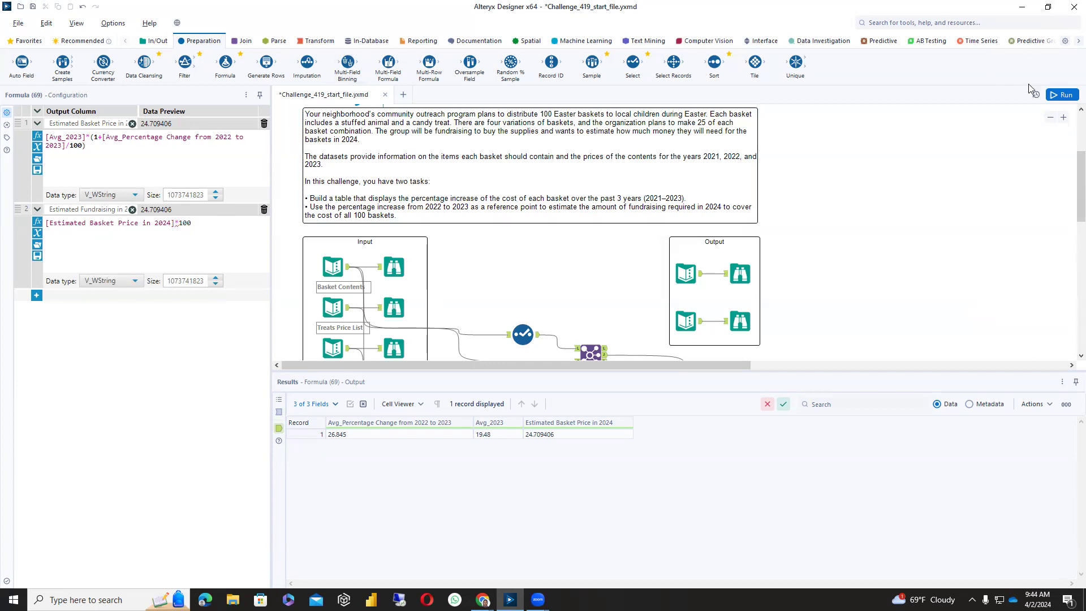
click(1056, 96)
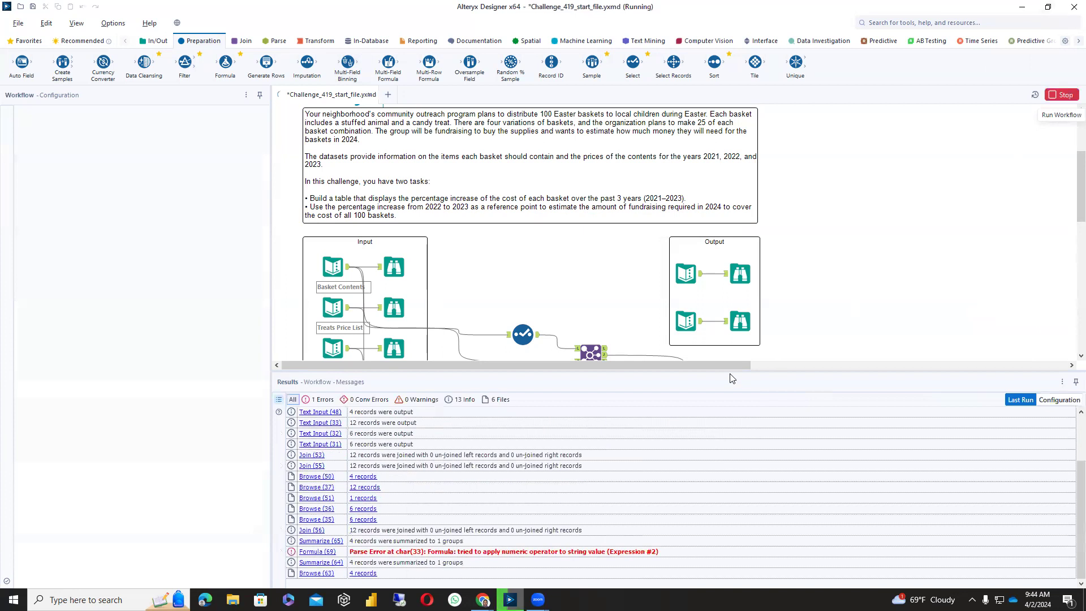
- Reopen the final Formula tool and set the Estimated Basket Price in 2024 column's data type to FixedDecimal with scale 2
drag(729, 367, 850, 363)
scroll(752, 205, down, 6)
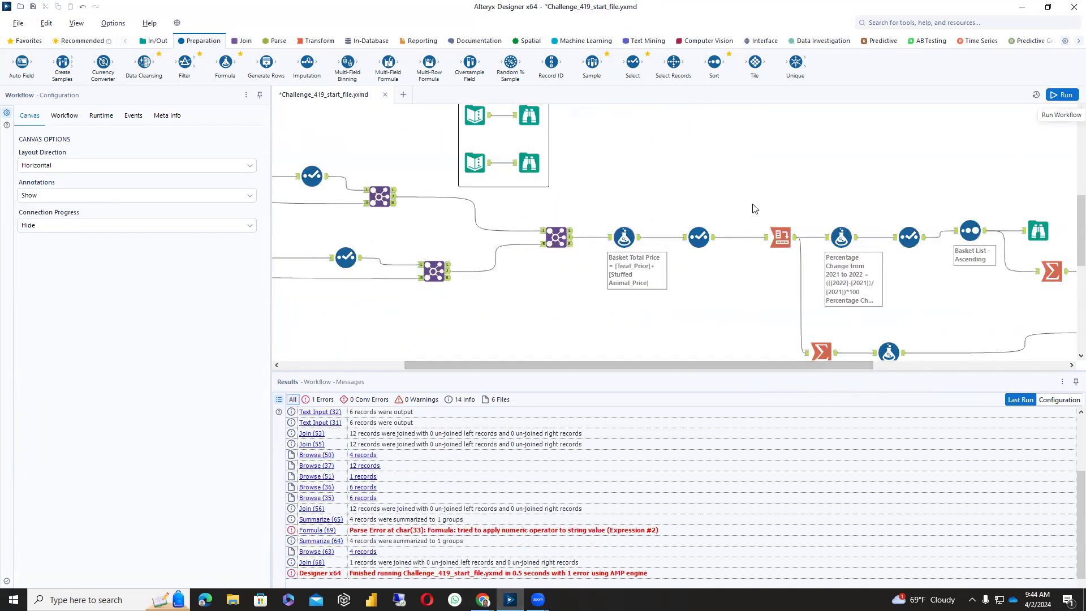
drag(675, 364, 869, 365)
click(888, 148)
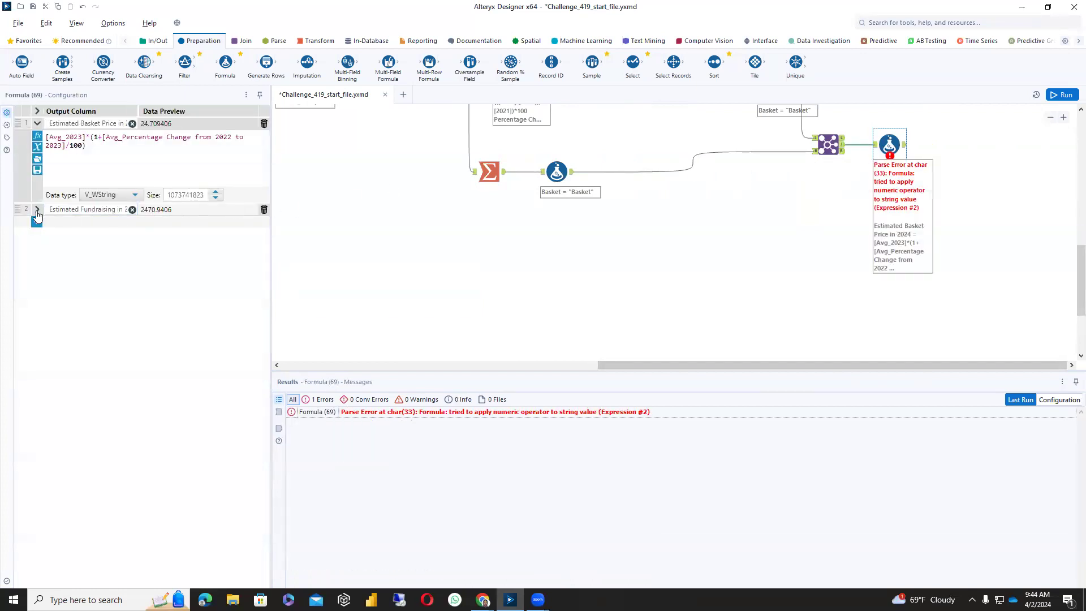
click(133, 195)
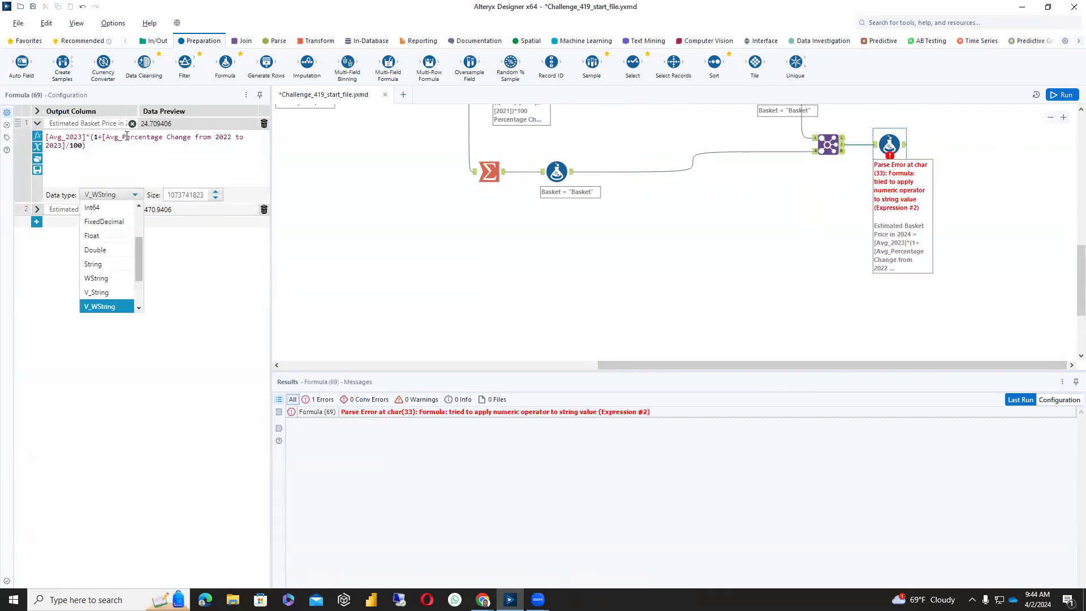
click(114, 226)
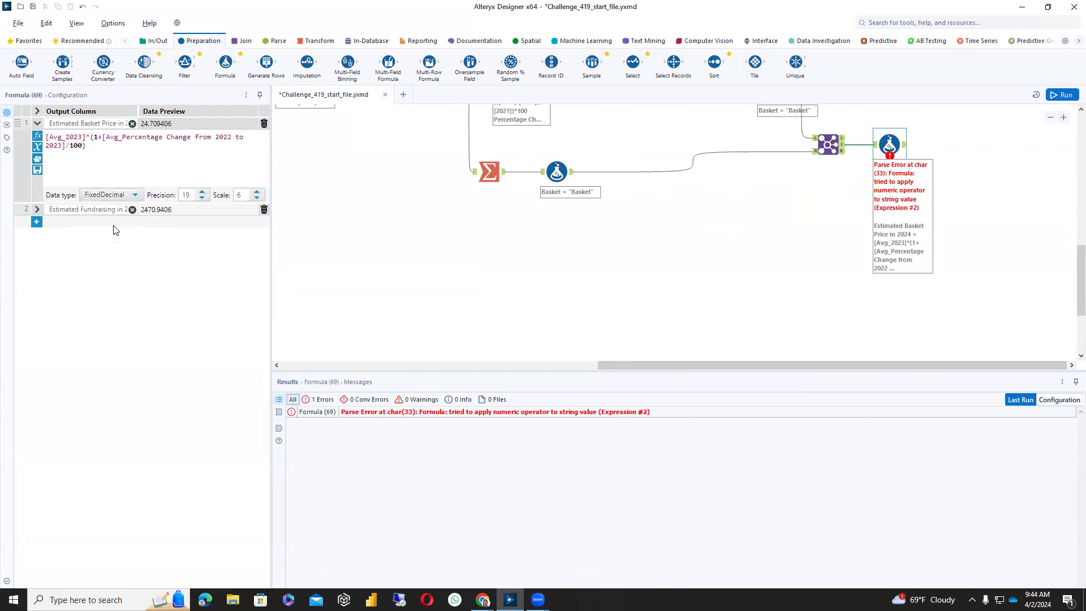
click(257, 197)
click(257, 198)
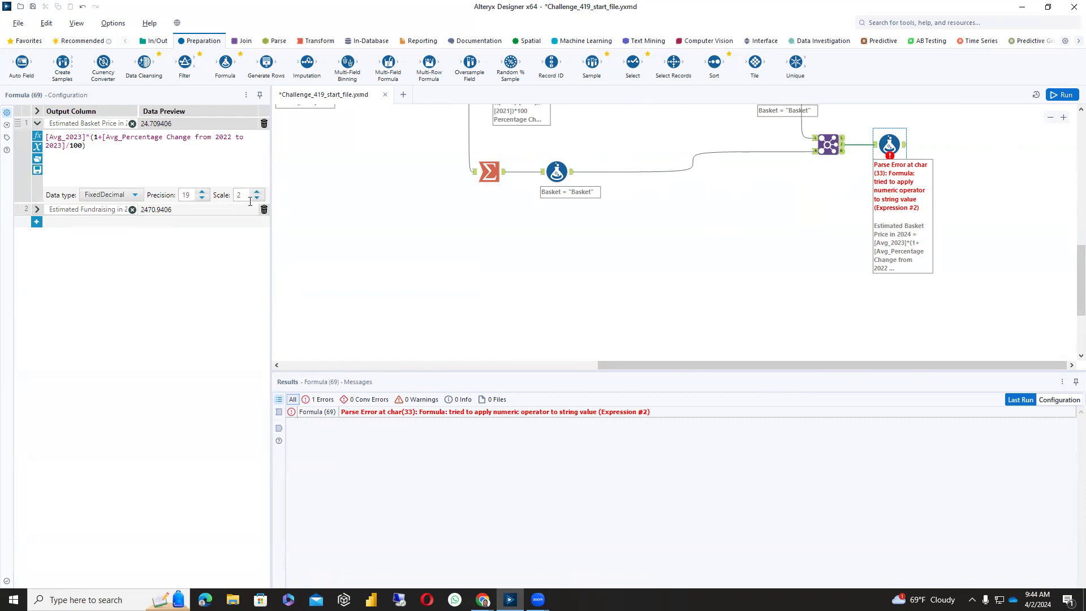
- Set the Estimated Fundraising in 2024 column to FixedDecimal with scale 2, then run the workflow and view the Formula output
click(37, 209)
click(135, 281)
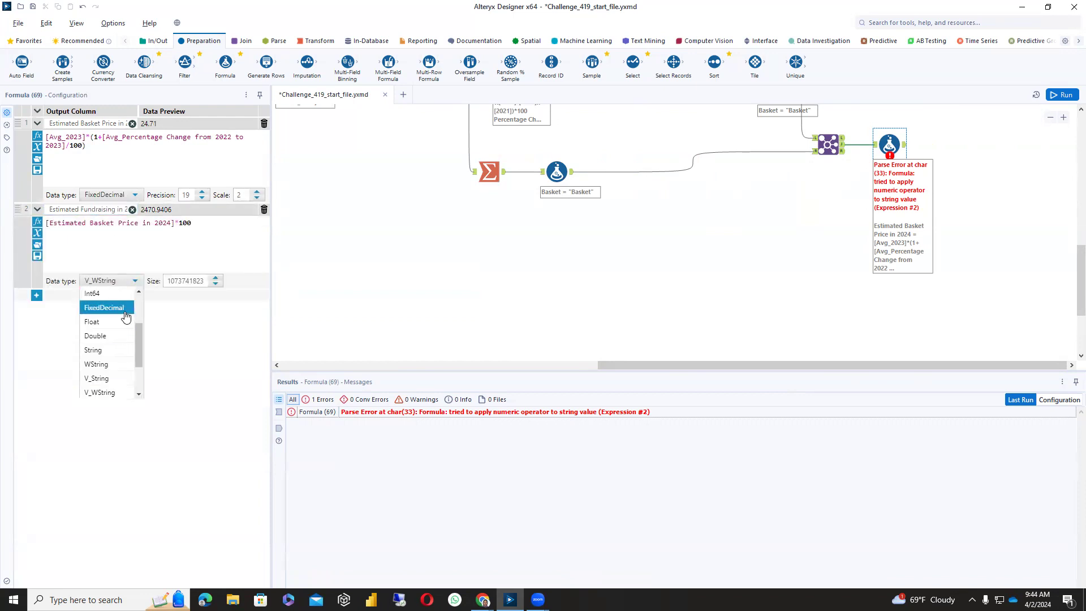
click(123, 309)
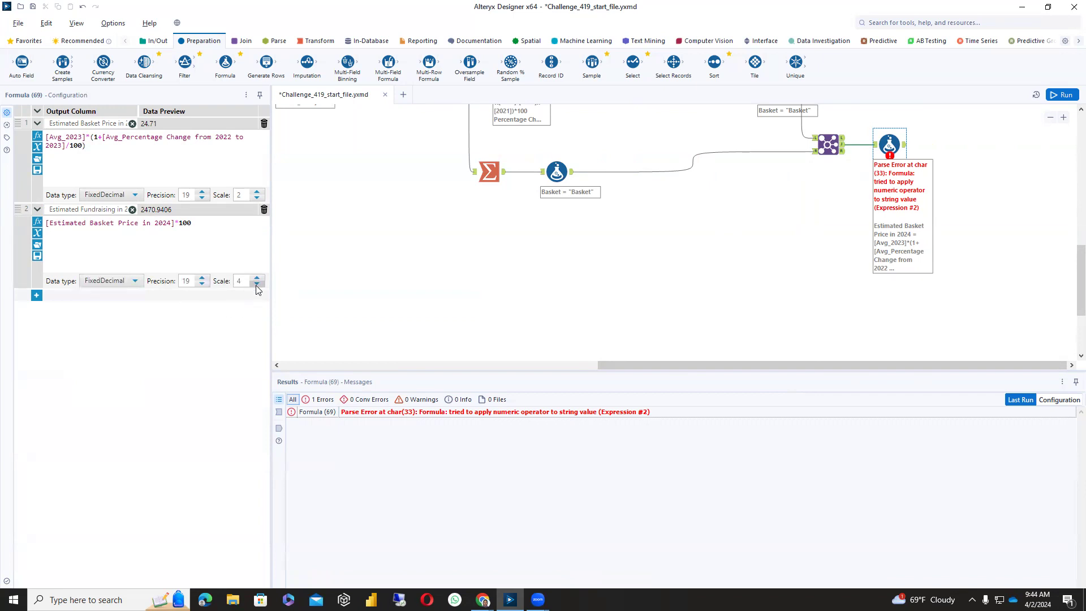
click(257, 284)
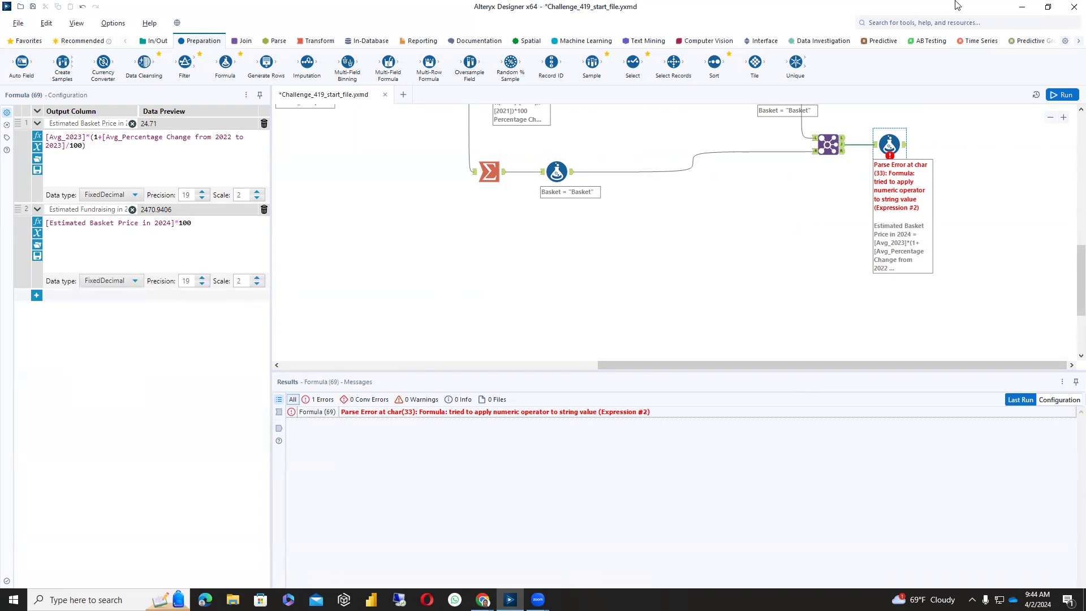
click(1066, 95)
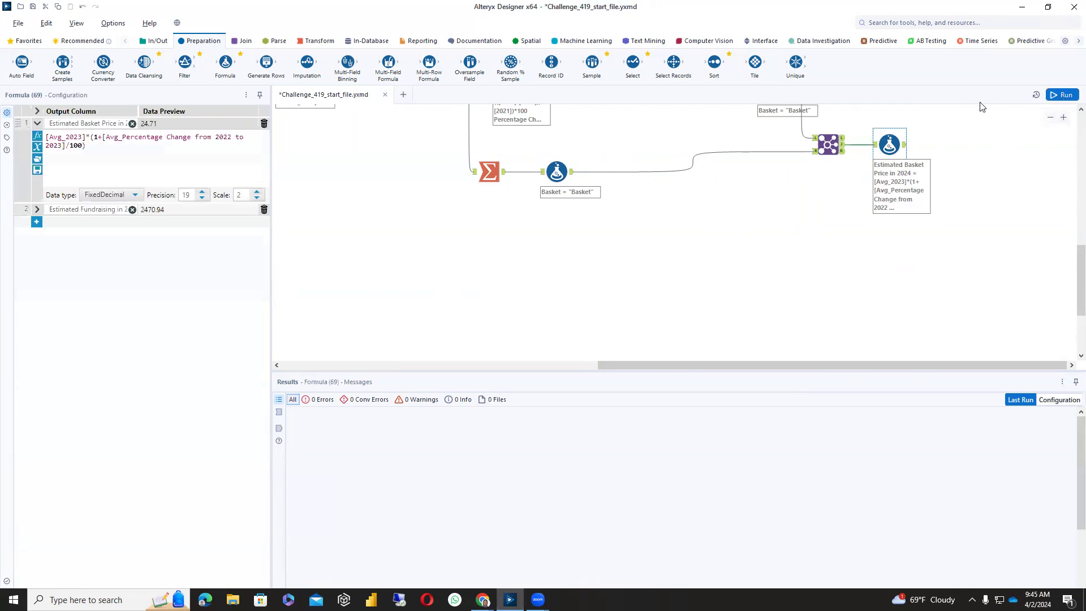
click(904, 145)
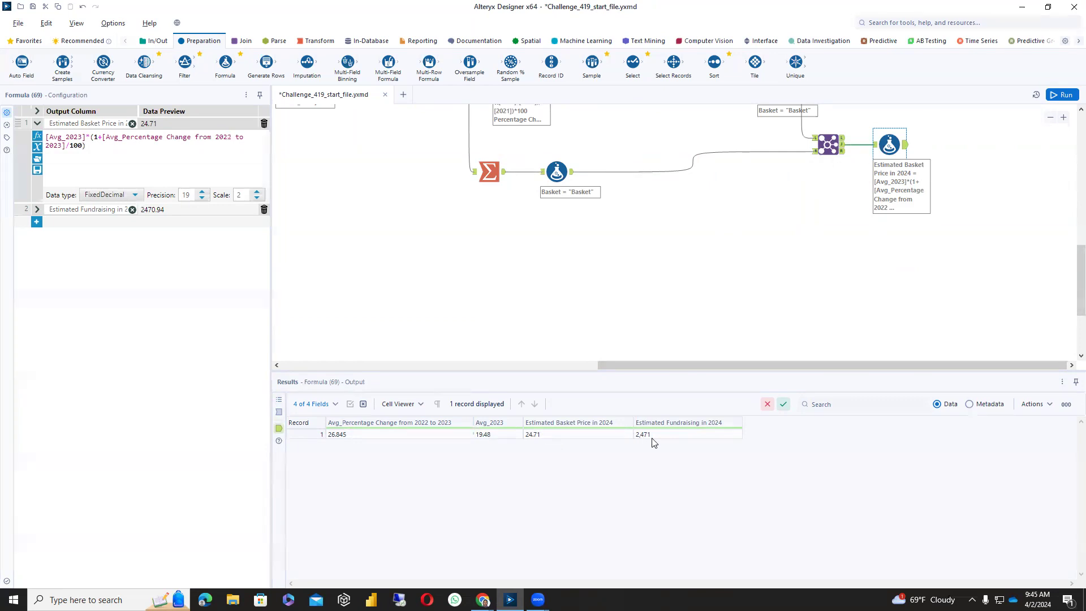
- Compare the challenge's second expected output table with the final Formula tool's estimated 2024 fundraising result
scroll(799, 272, up, 10)
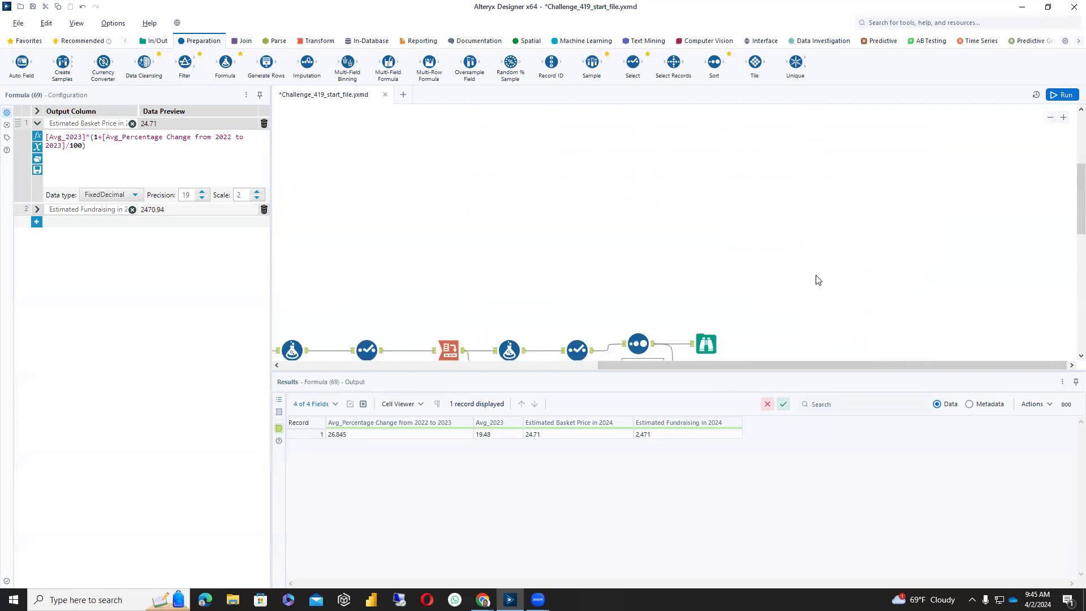
drag(757, 365, 373, 355)
scroll(656, 323, down, 4)
click(742, 273)
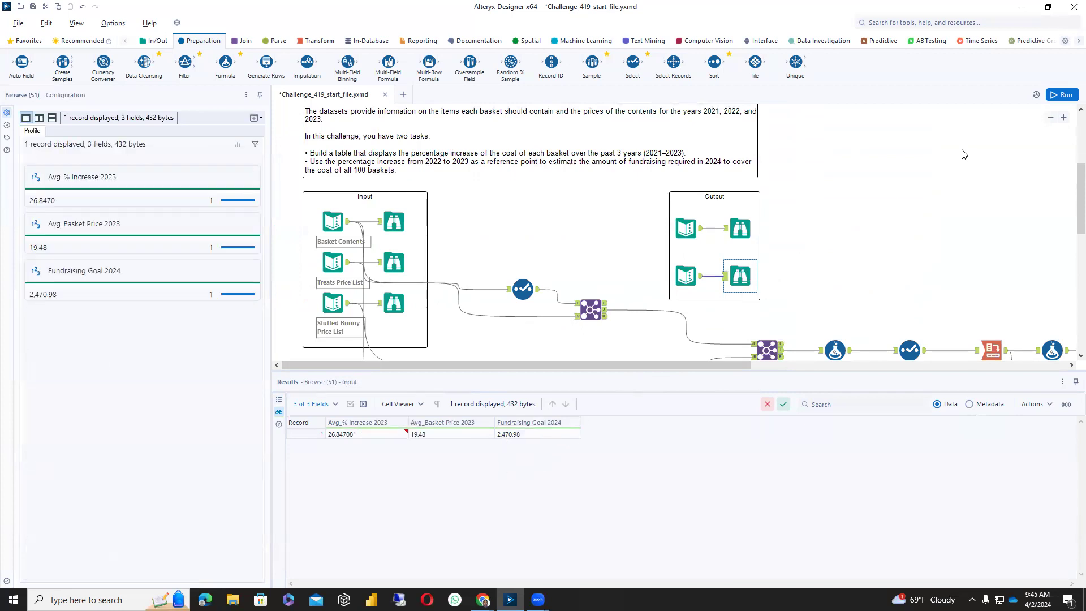
scroll(963, 164, down, 3)
drag(711, 367, 1004, 368)
click(944, 308)
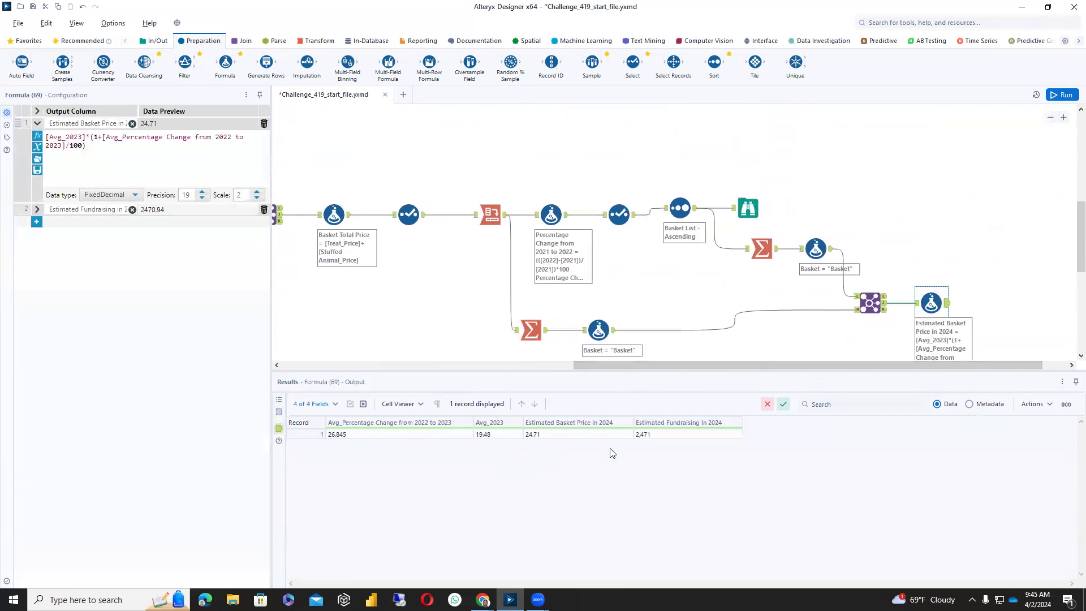
- Add a Browse tool after the final Formula tool and run the workflow
right_click(952, 307)
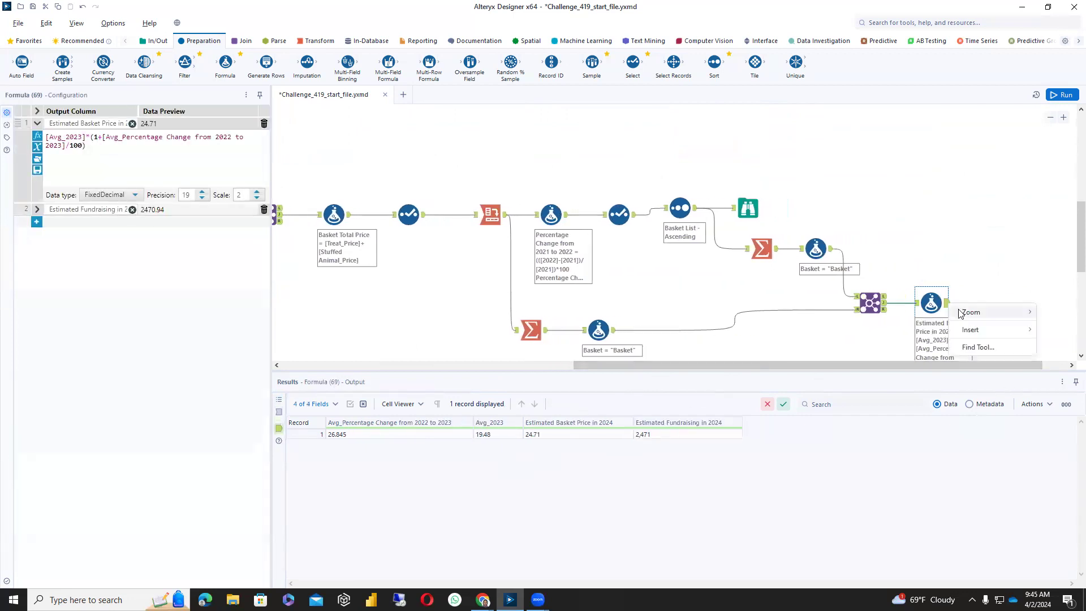
click(991, 250)
click(944, 308)
click(944, 307)
right_click(945, 307)
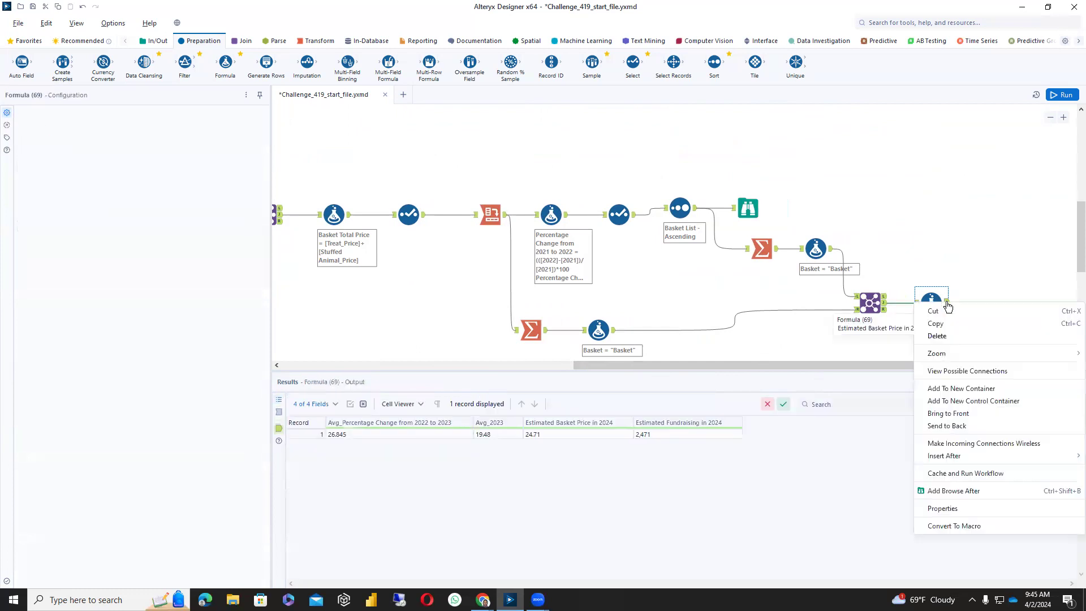
click(955, 491)
key(ctrl+r)
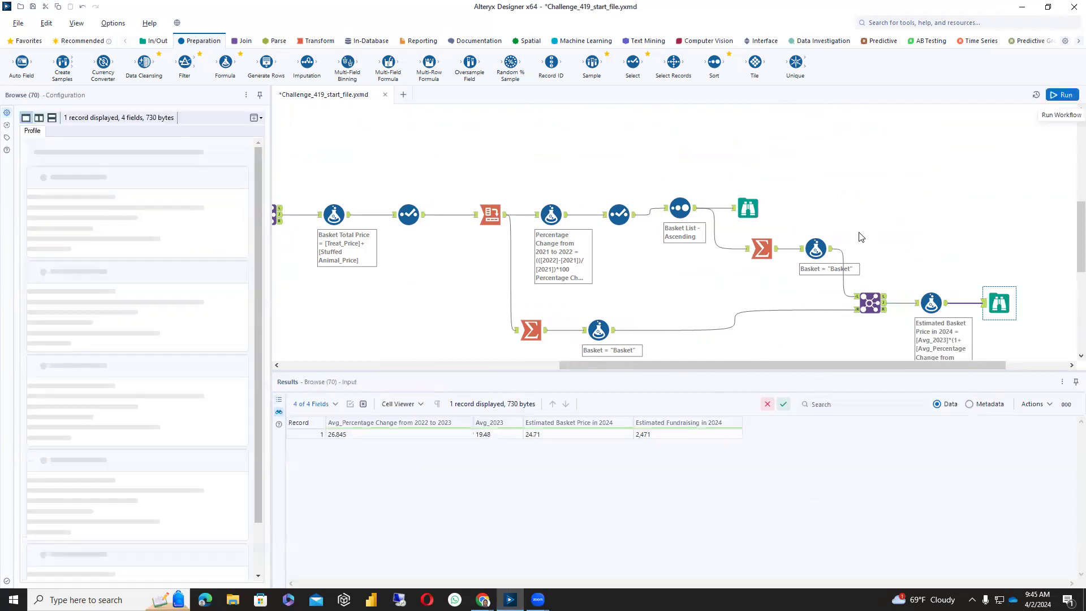
- Insert a Select tool between the final Formula and Browse, exclude Avg_Percentage Change from 2022 to 2023, Avg_2023 and Estimated Basket Price in 2024, and run the workflow
drag(815, 365, 782, 367)
scroll(894, 185, up, 3)
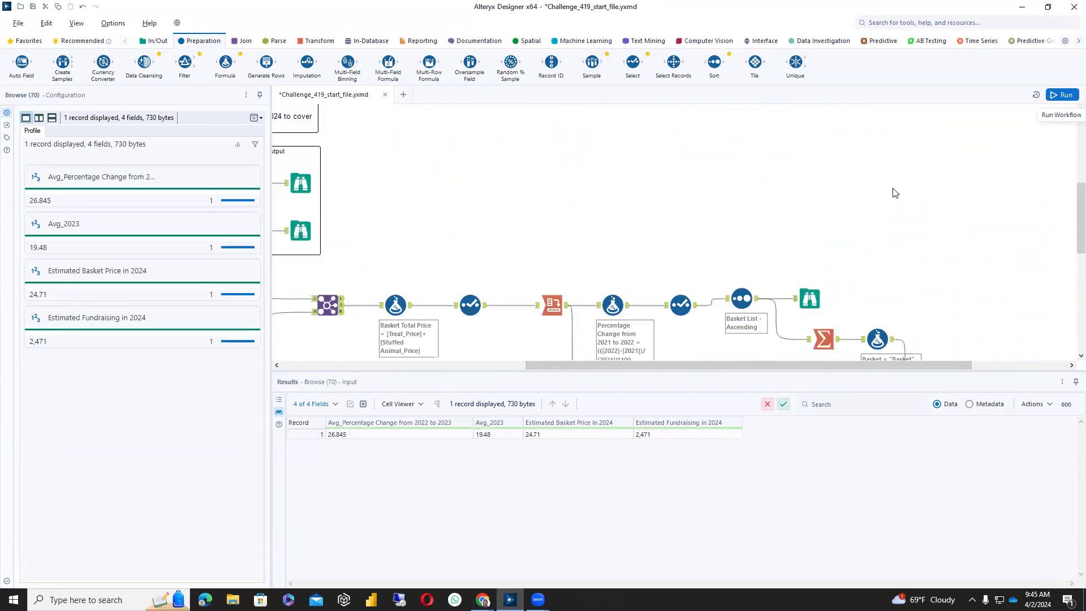
scroll(896, 227, down, 2)
scroll(855, 327, down, 3)
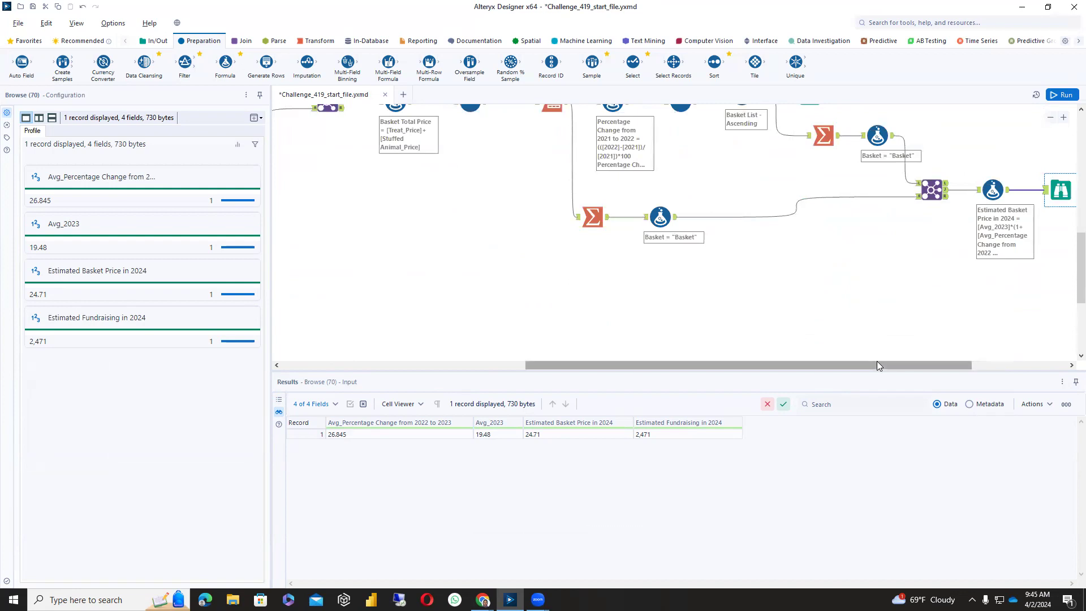
drag(877, 365, 972, 365)
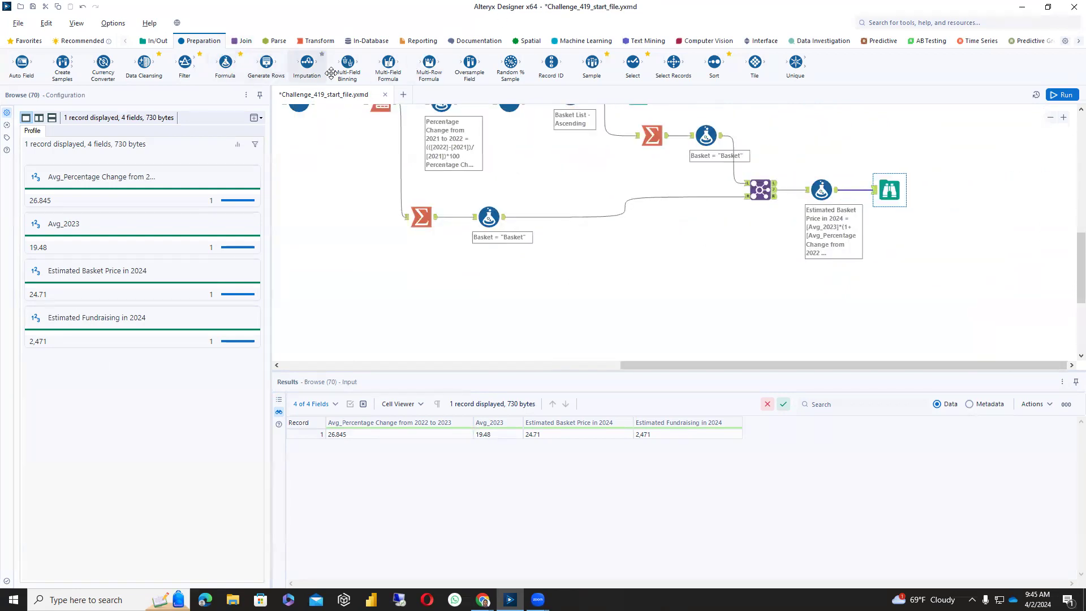
drag(633, 63, 857, 187)
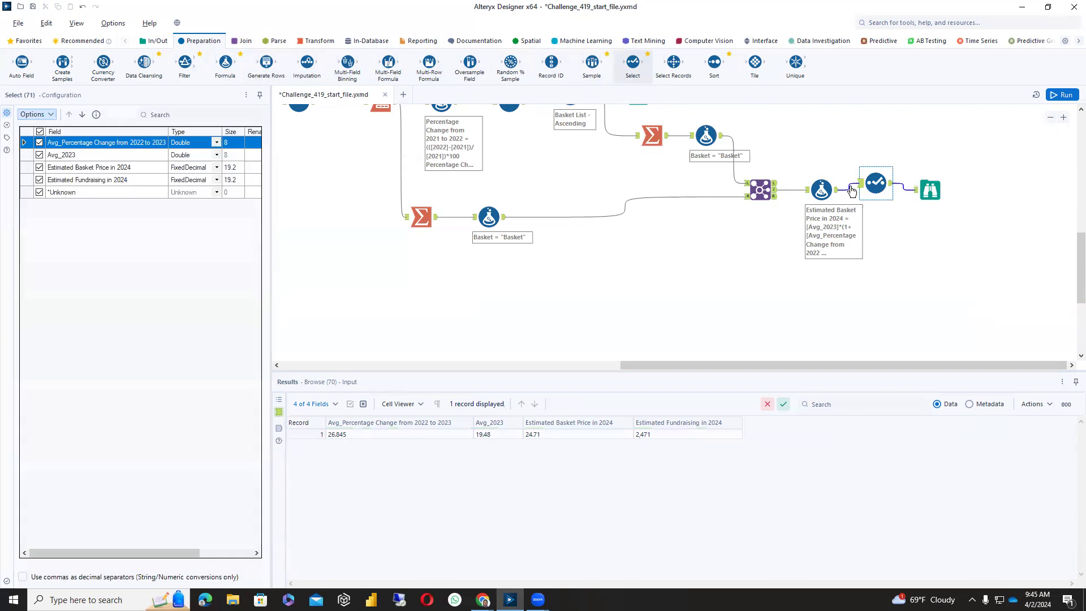
click(39, 142)
click(44, 155)
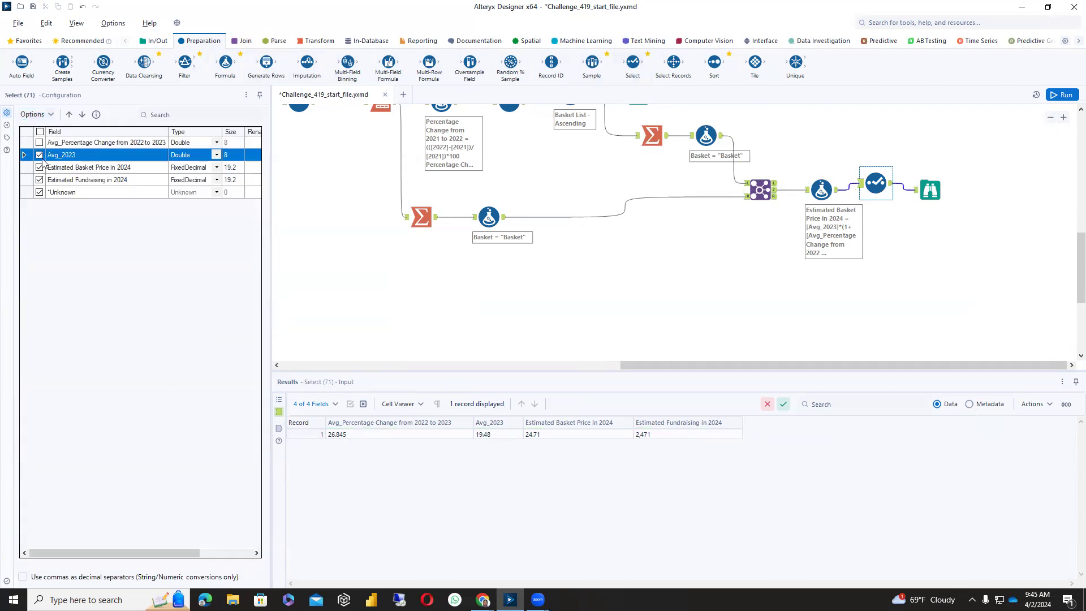
click(39, 168)
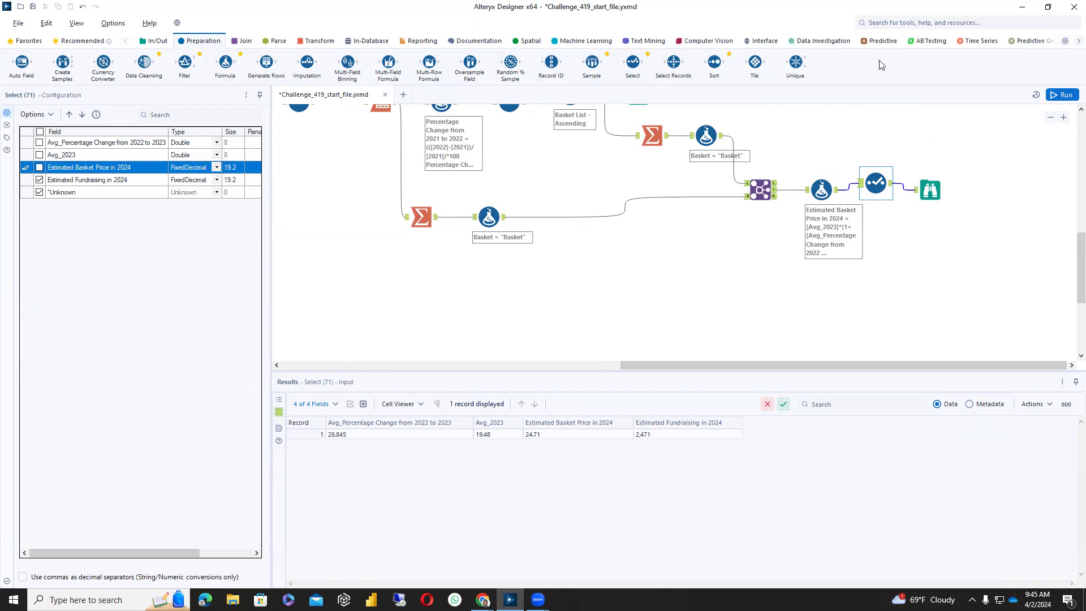
click(1059, 95)
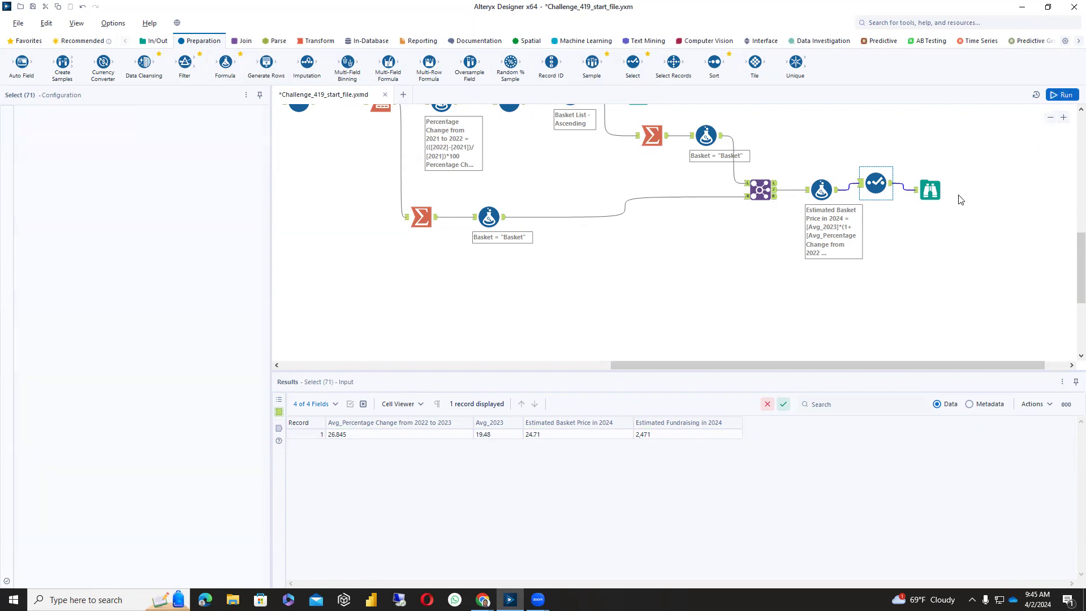
- Review the fundraising result in the final Browse tool and the percentage change table in the Browse after the Sort tool
click(927, 190)
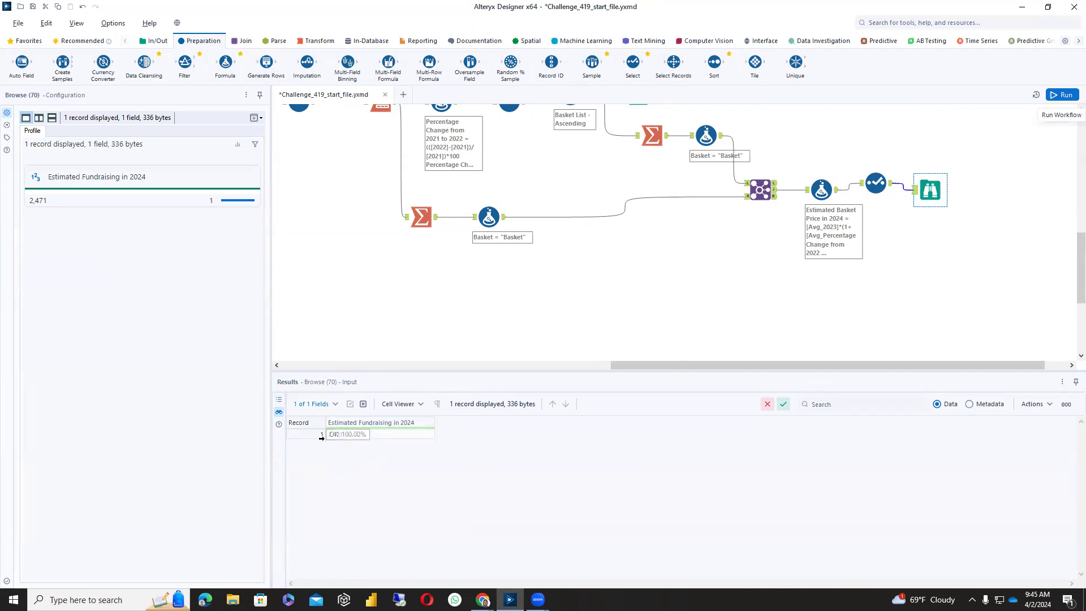
scroll(854, 265, up, 3)
click(638, 208)
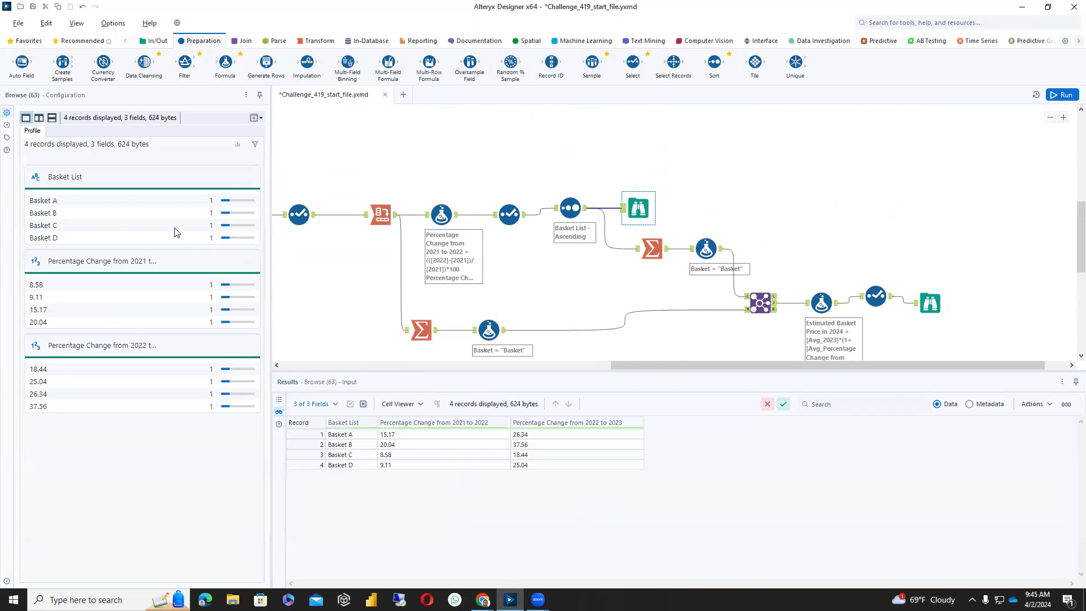